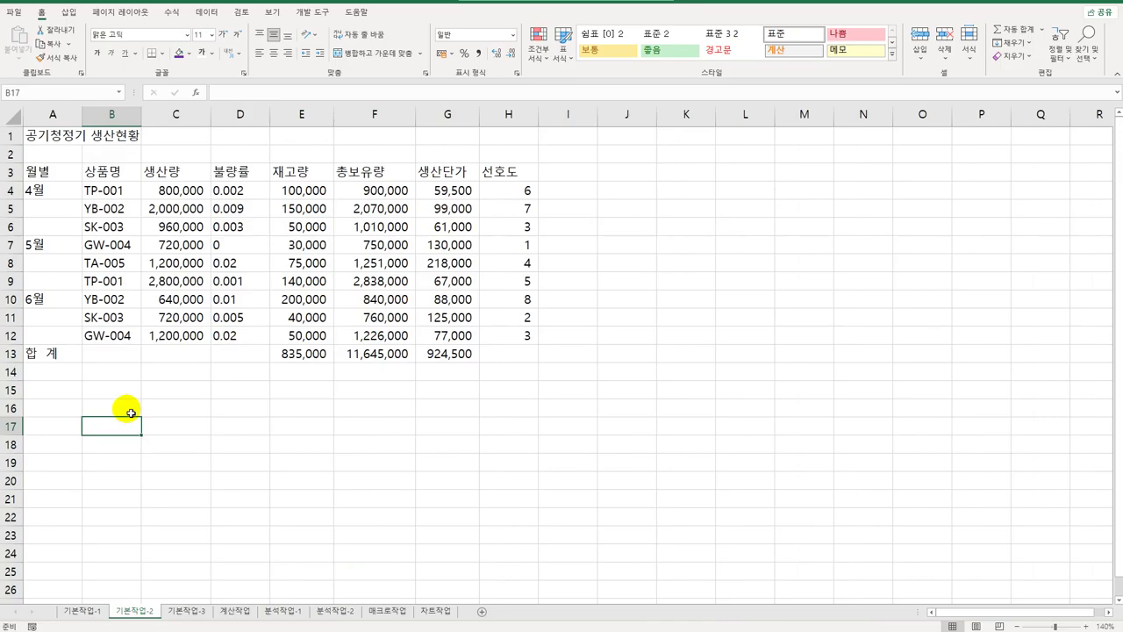
Step: Merge and center the title across A1:H1 and apply the 제목 1 cell style
drag(66, 134, 518, 151)
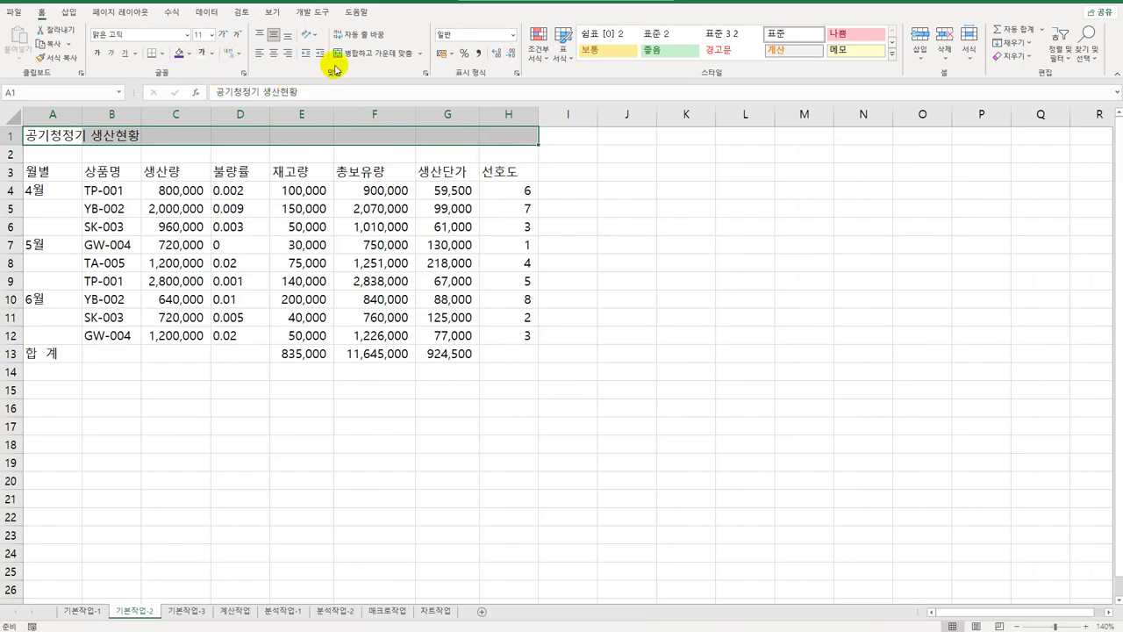
click(368, 54)
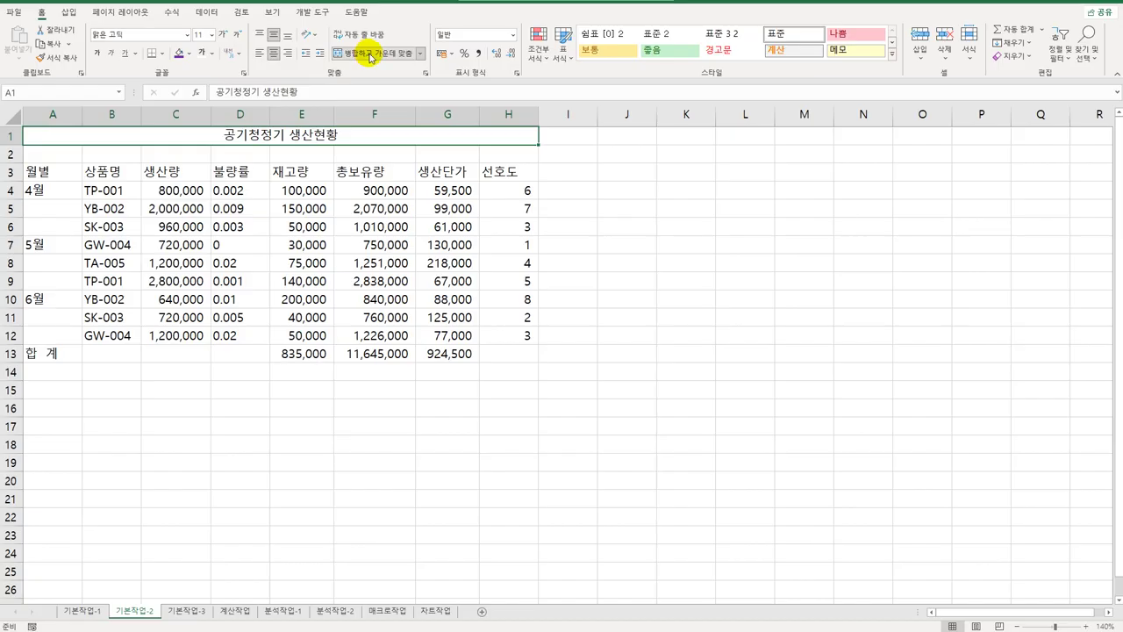
click(892, 54)
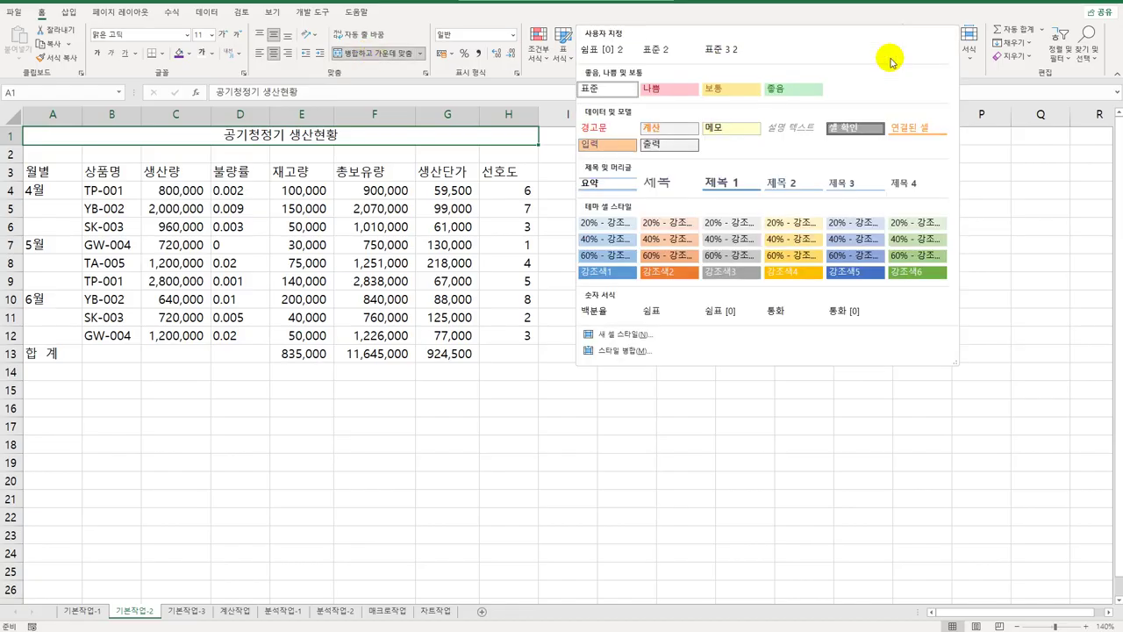
click(742, 185)
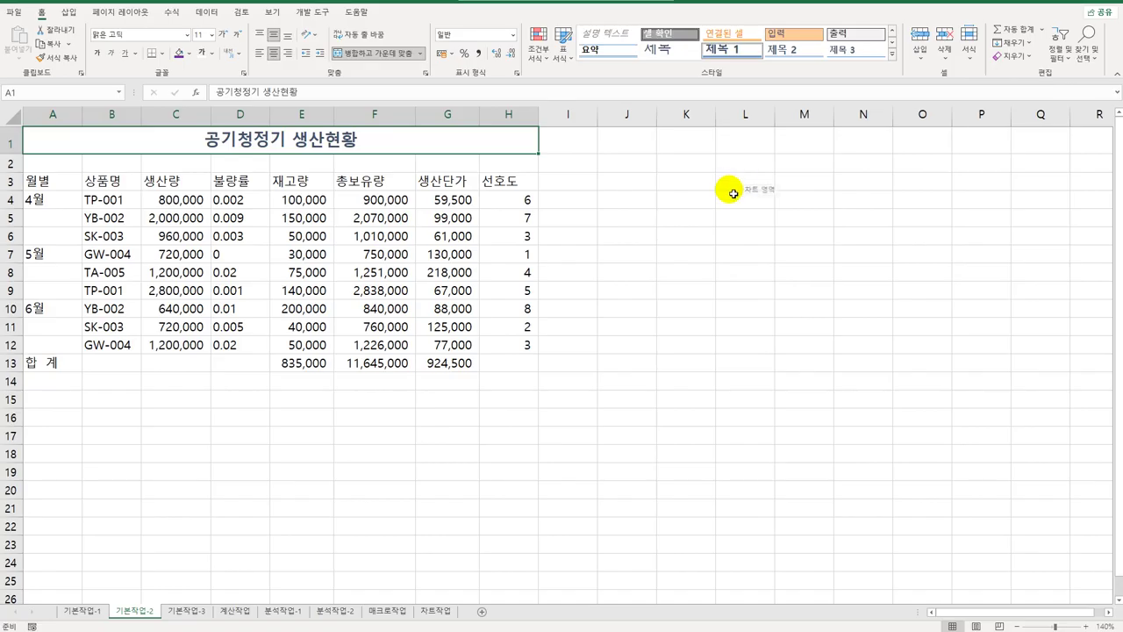
Step: Set the height of row 1 to 27
click(11, 145)
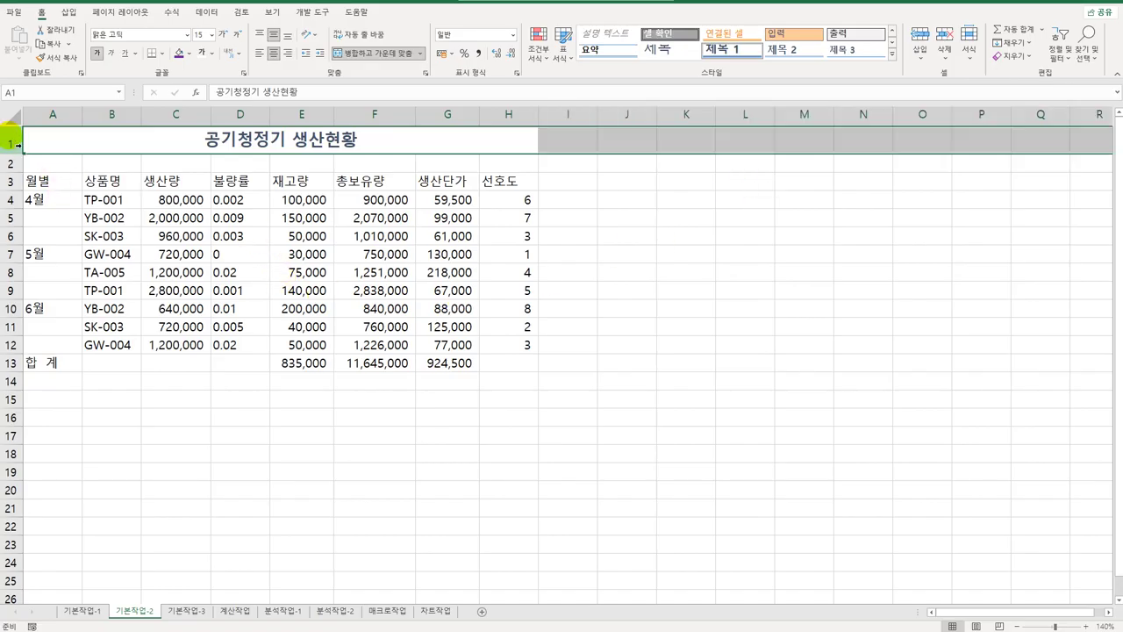
right_click(18, 145)
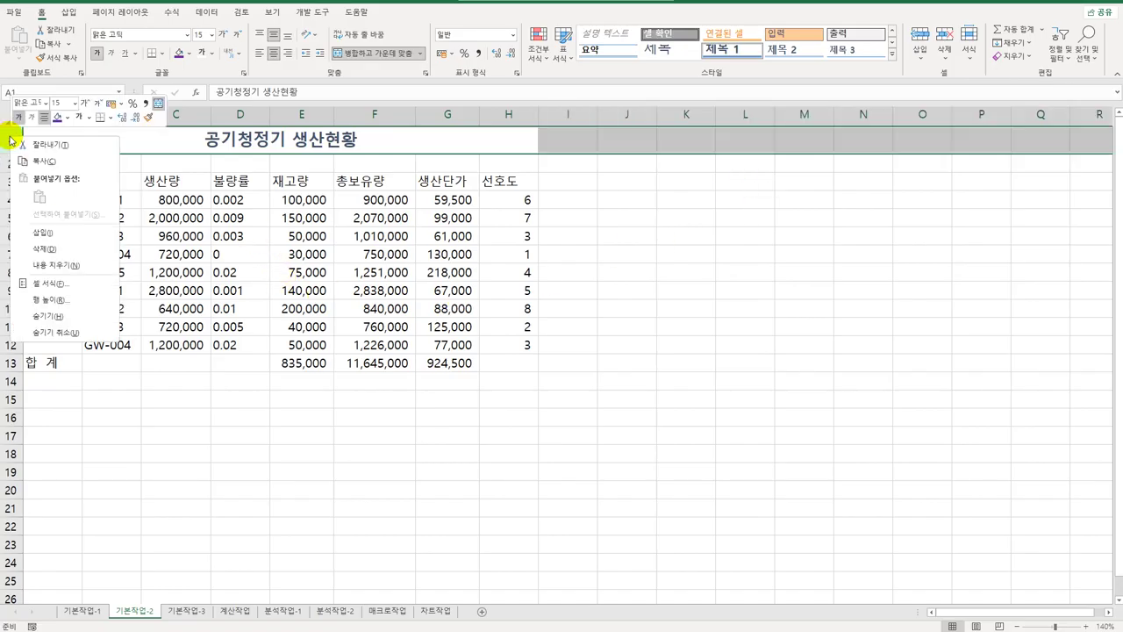
click(42, 304)
drag(39, 288, 586, 288)
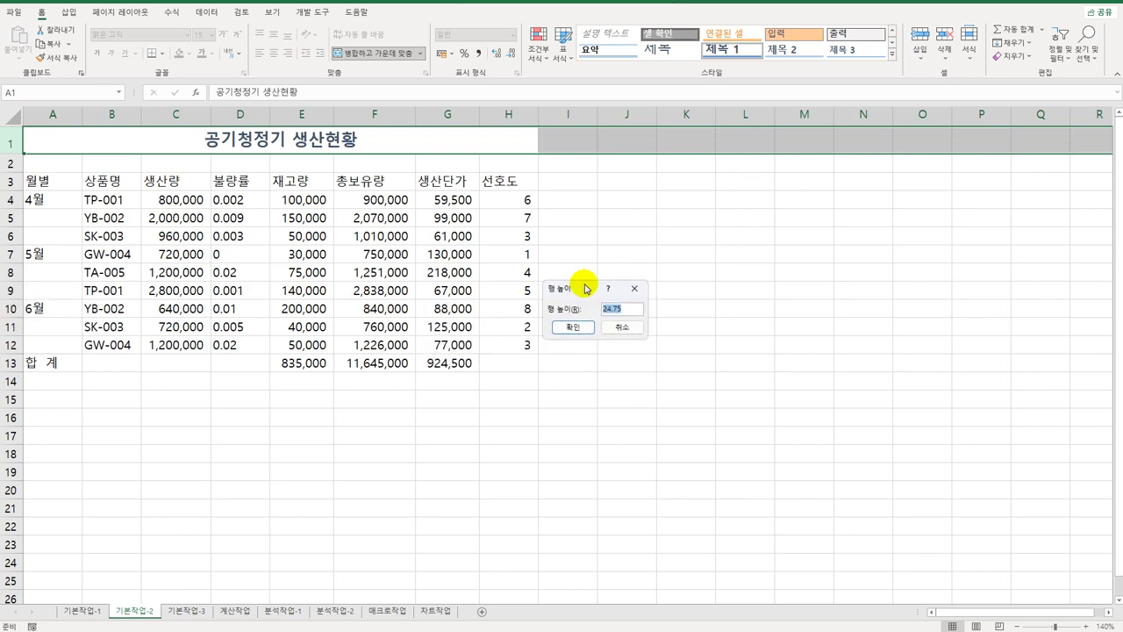
text(27)
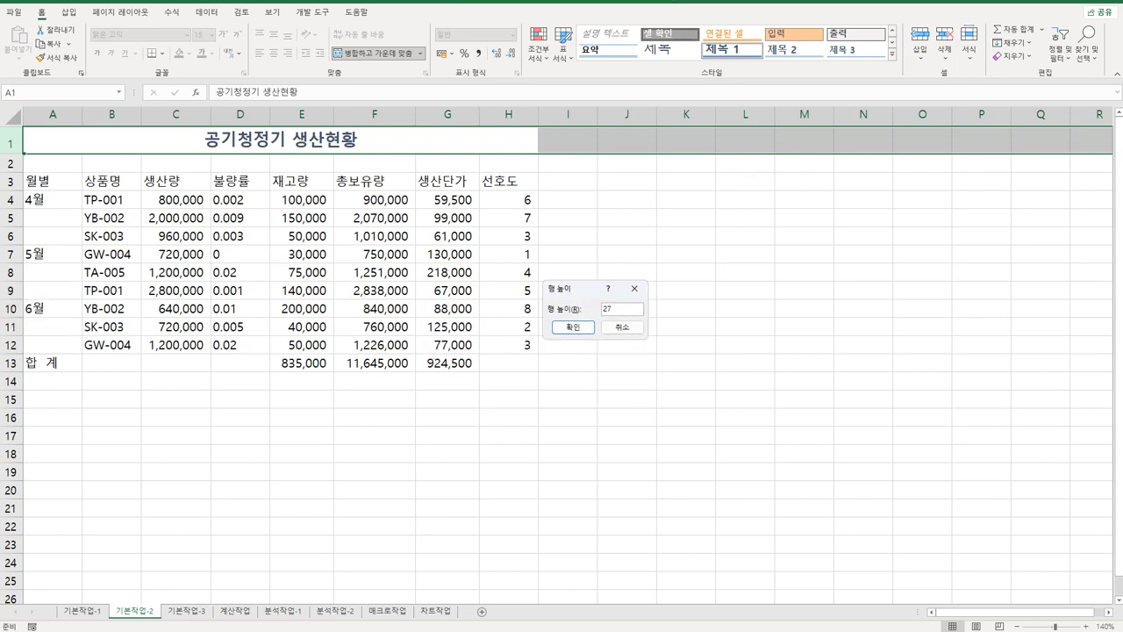
key(Return)
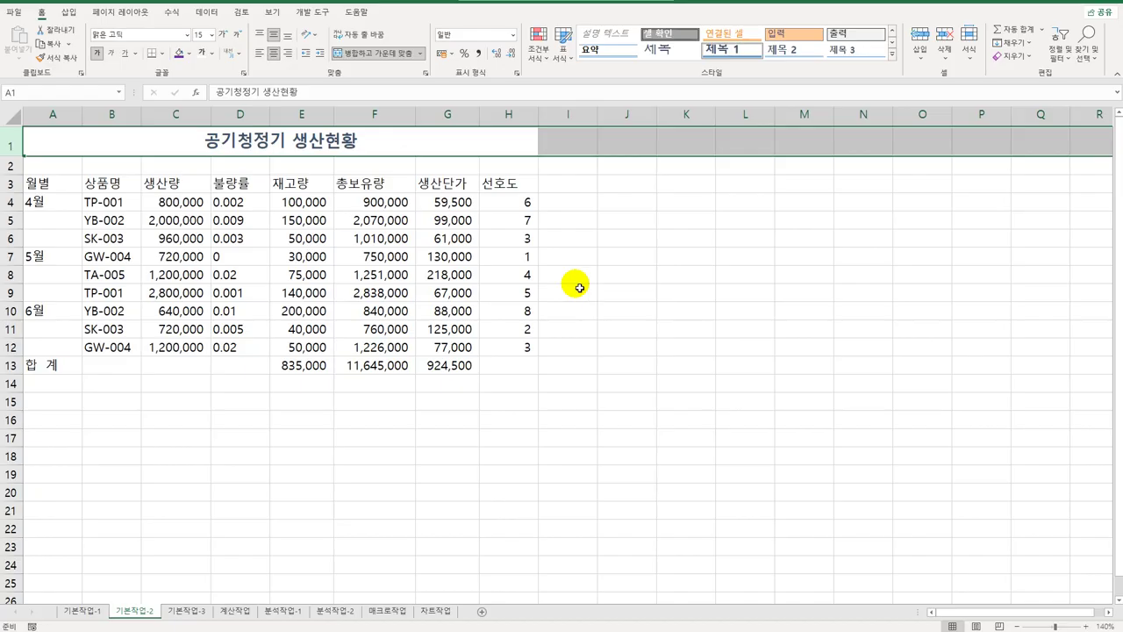
Step: Merge and center each of the ranges A4:A6, A7:A9, A10:A12 and A13:D13
drag(46, 203, 48, 245)
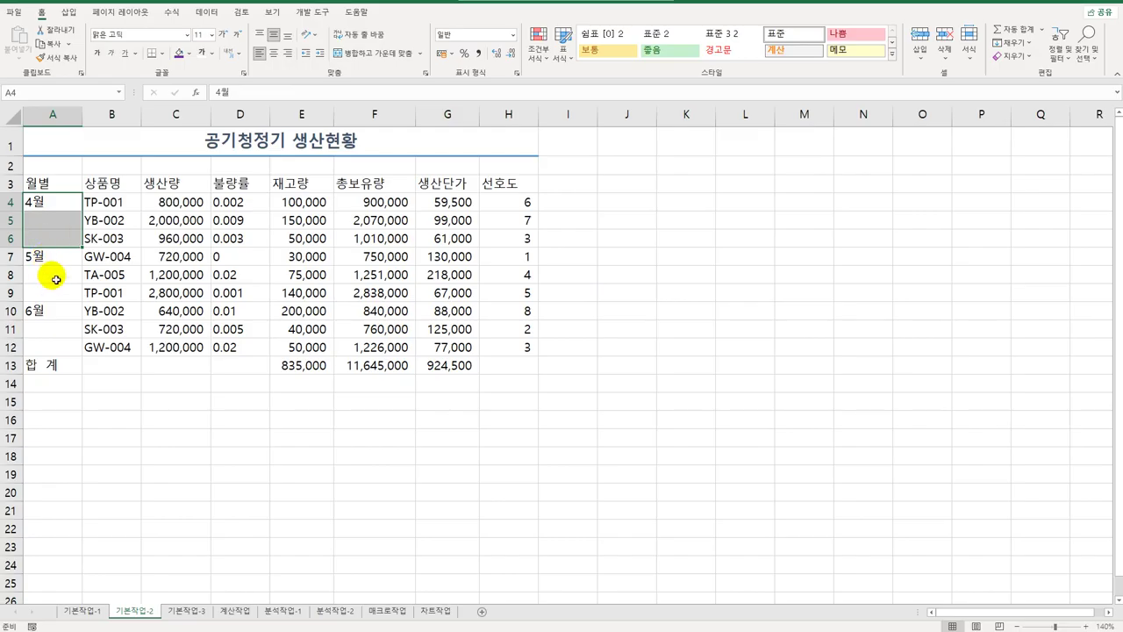
drag(46, 256, 228, 372)
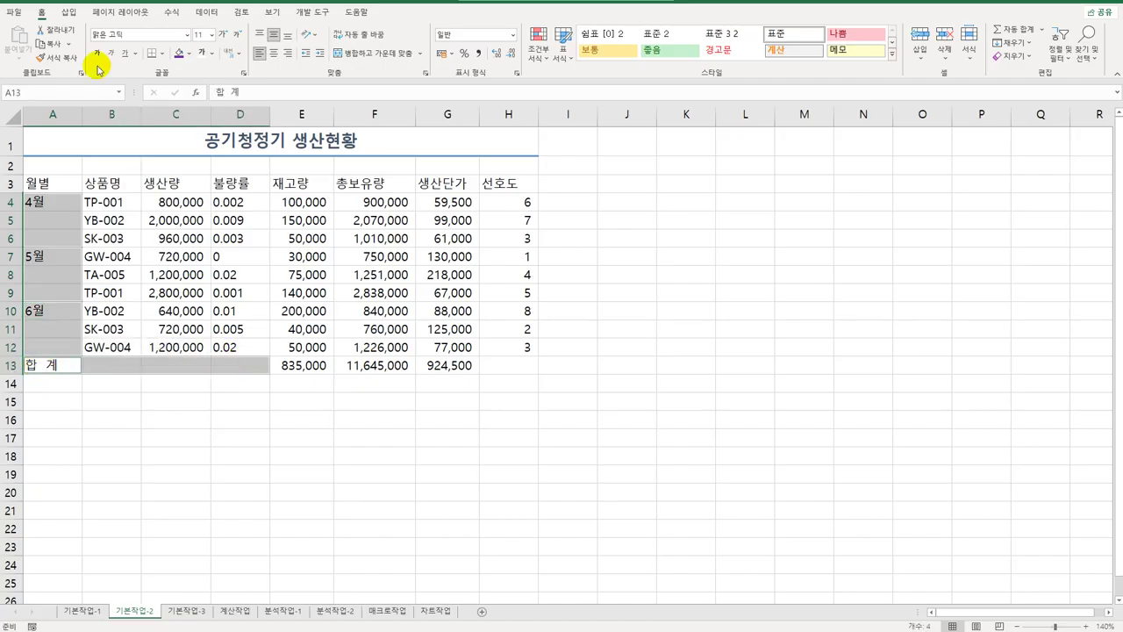
click(356, 53)
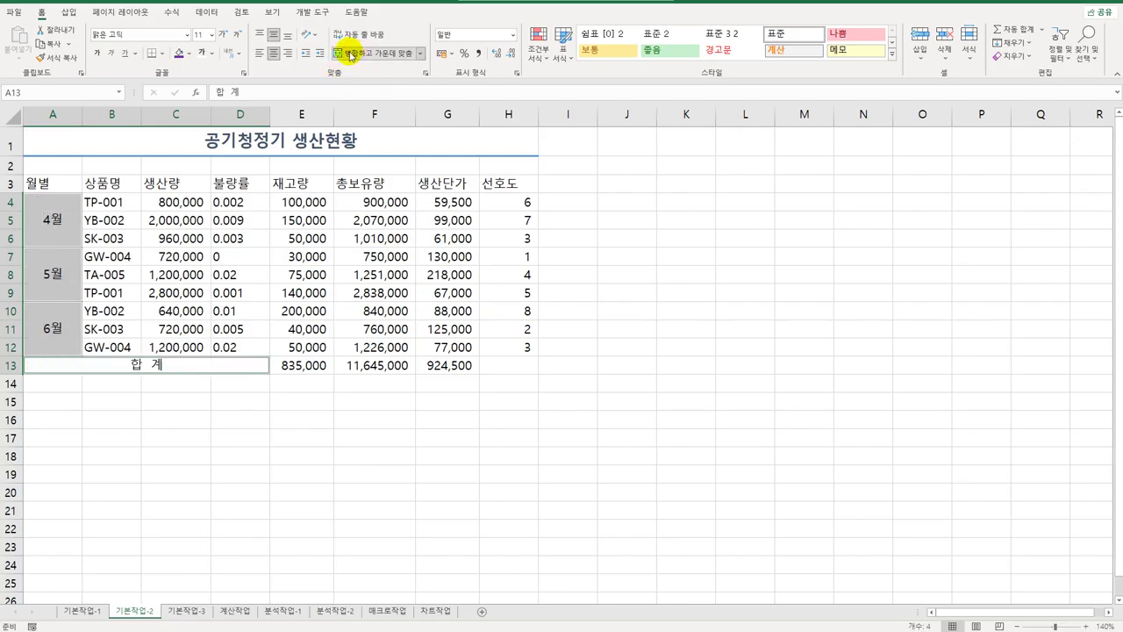
Step: Fill the header cells A3:H3 with the standard yellow color
drag(44, 183, 518, 184)
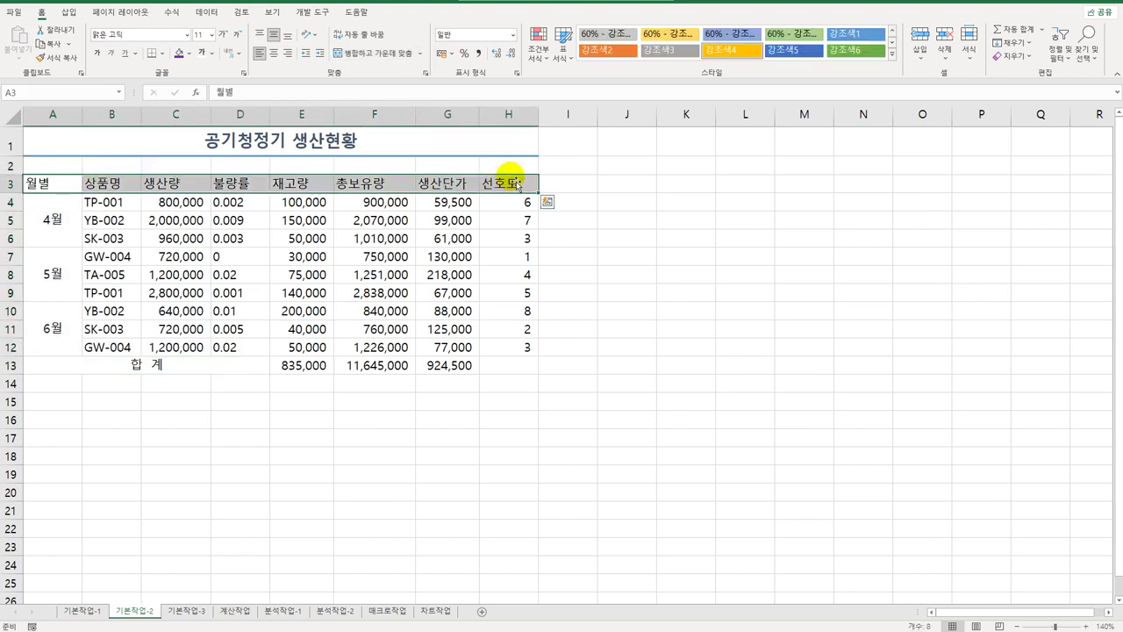
click(188, 53)
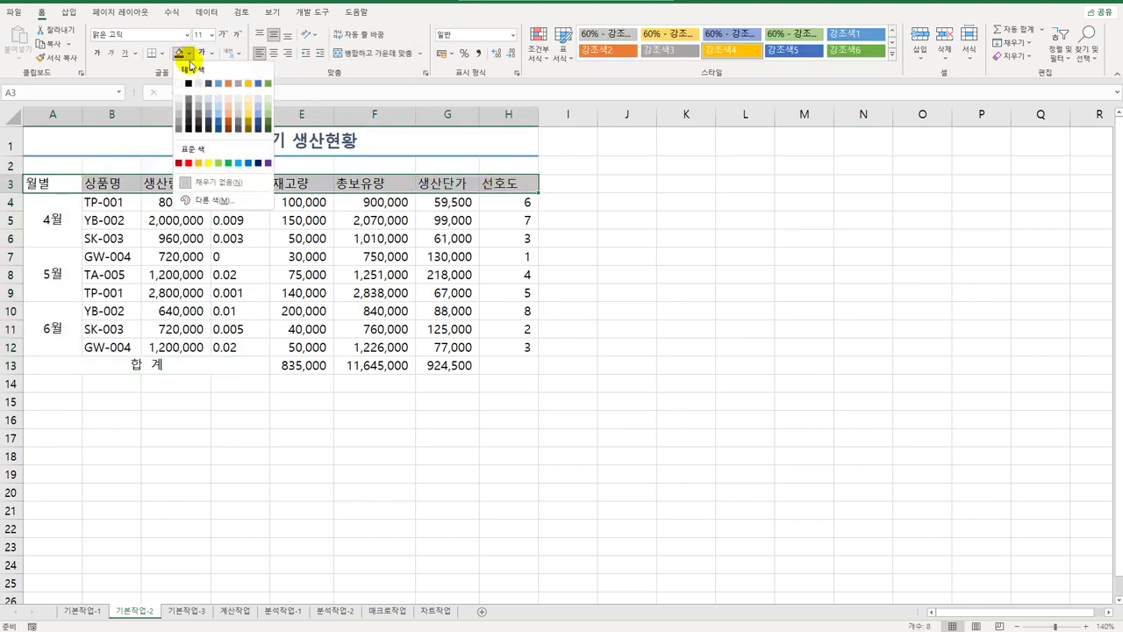
click(207, 163)
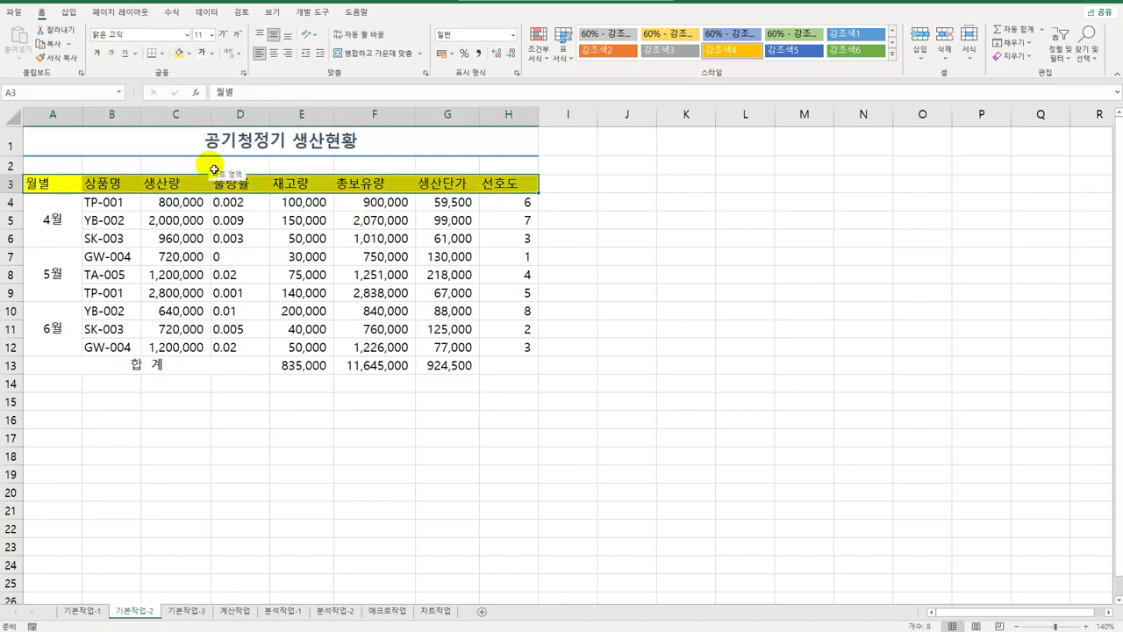
Step: Format the 불량률 values in D4:D12 as percentages with one decimal place
drag(248, 206, 241, 345)
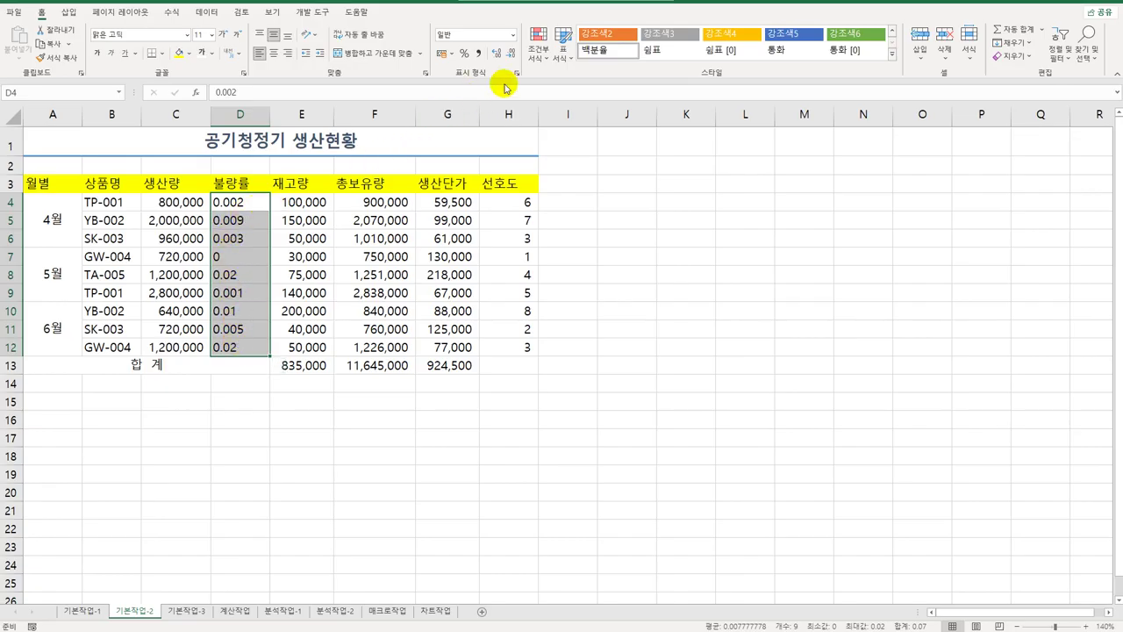
click(466, 54)
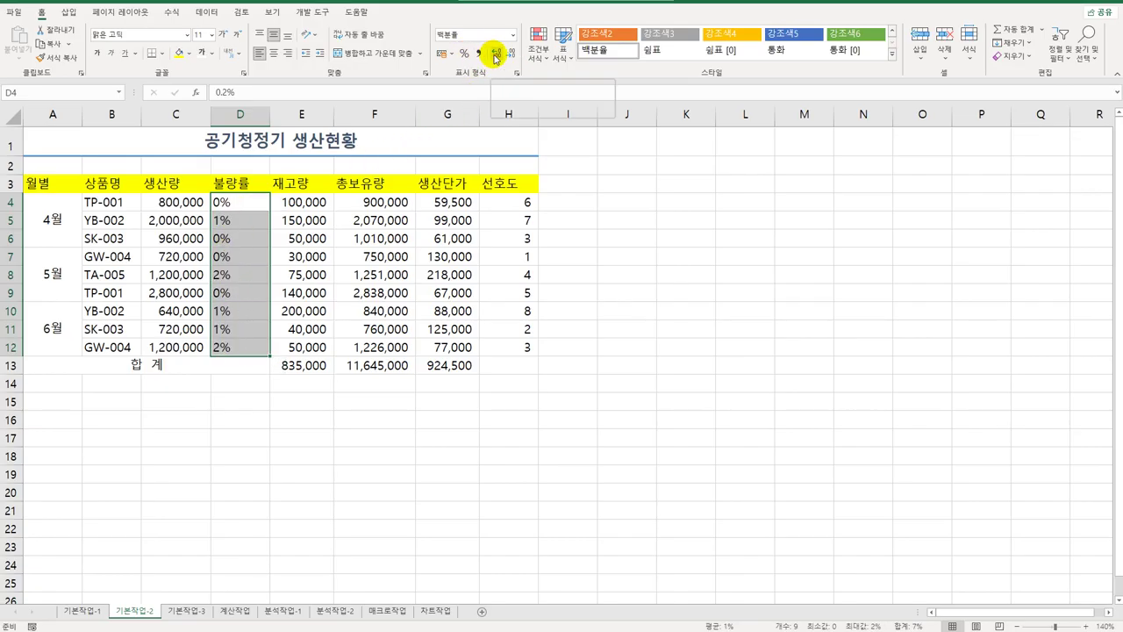
click(496, 56)
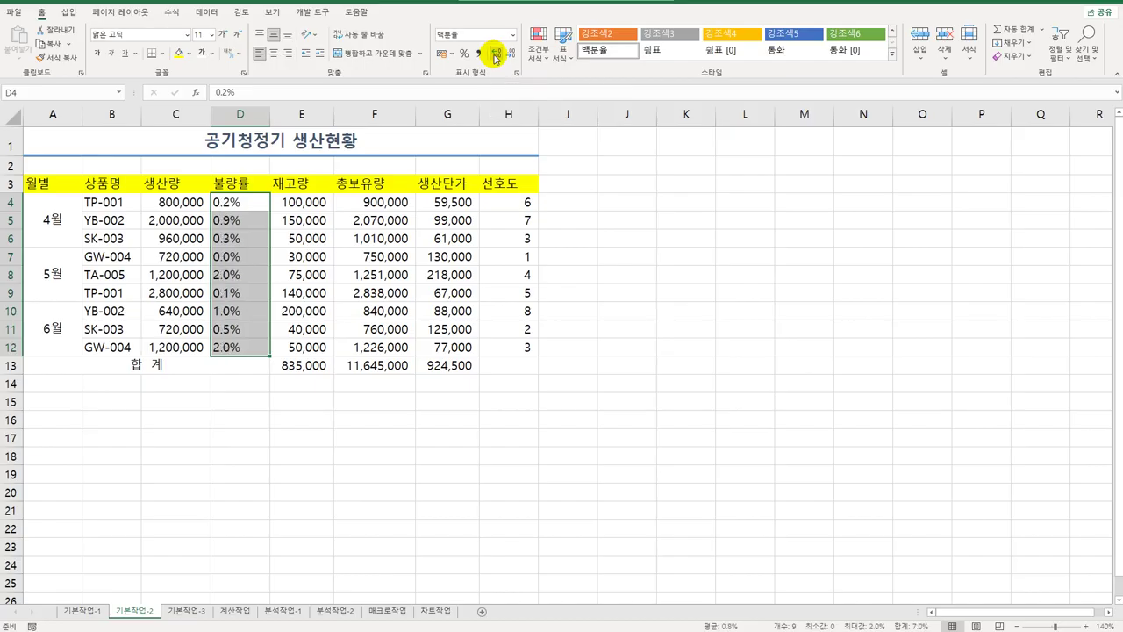
click(517, 72)
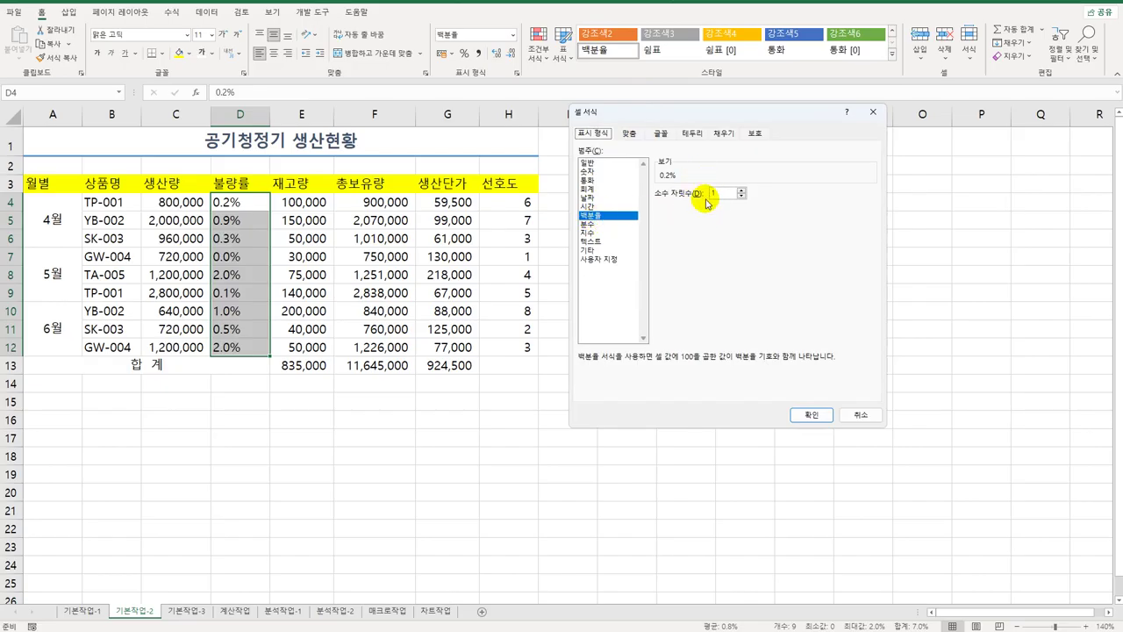
click(824, 416)
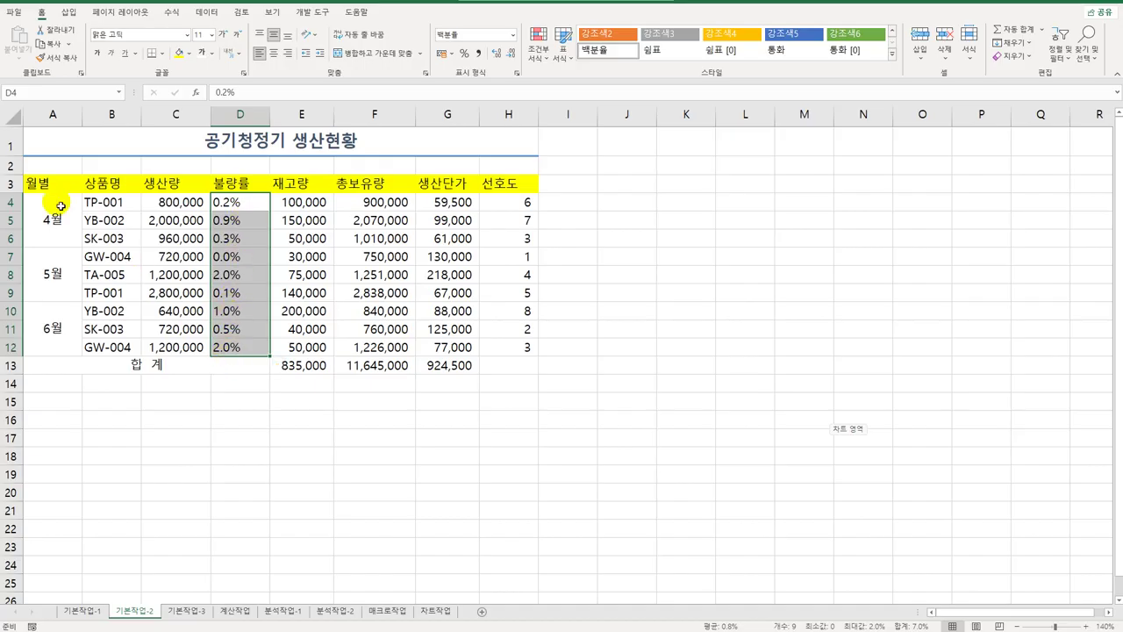
Step: Name the range D4:D12 불량률 and center its values horizontally
click(38, 94)
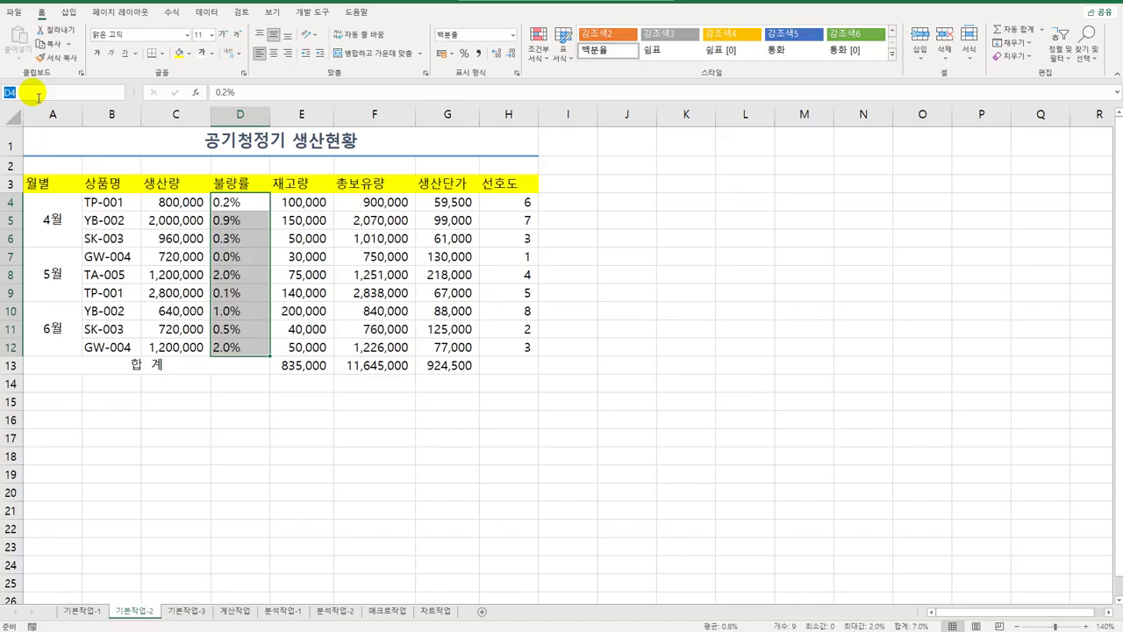
text(불량률)
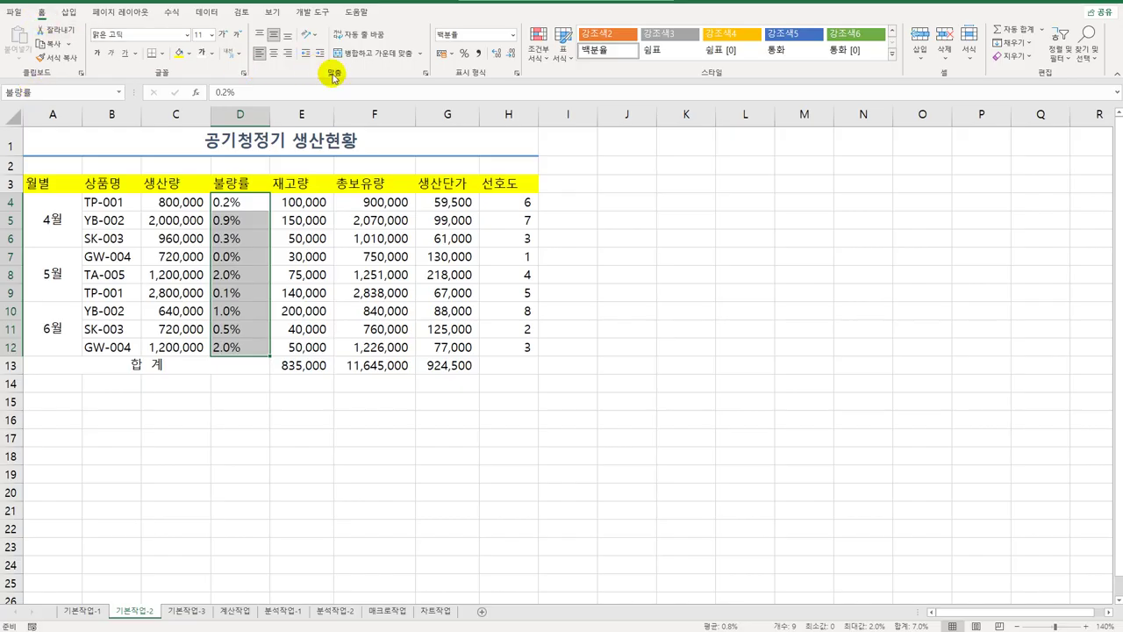
click(274, 55)
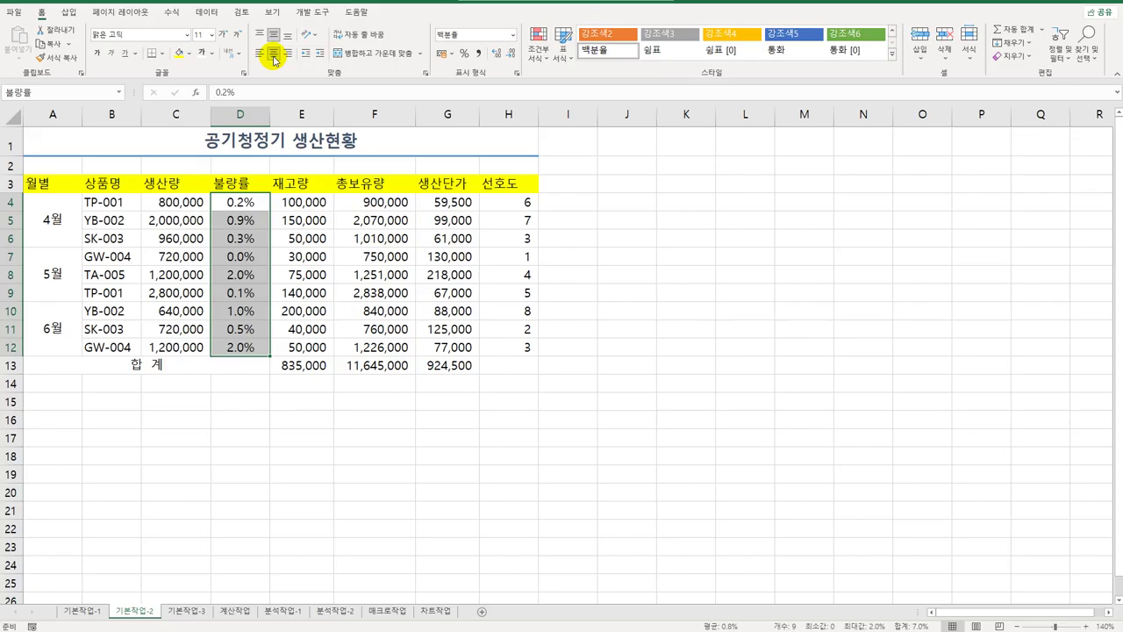
Step: Apply the custom number format * #,##0,"천개" to the 총보유량 values in F4:F13
drag(386, 202, 384, 365)
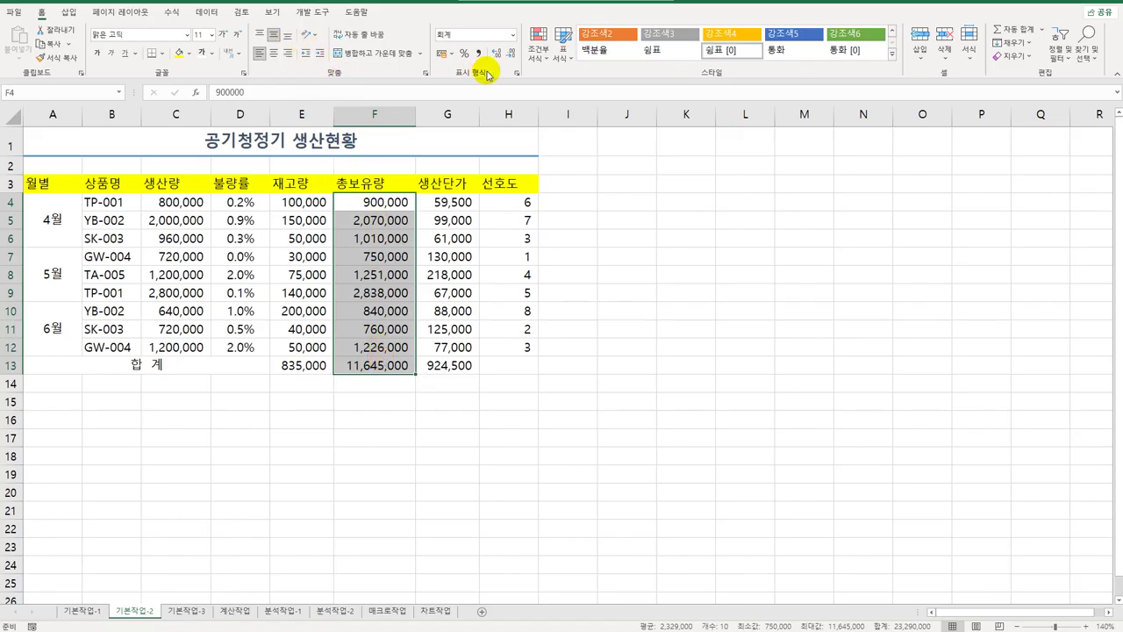
click(517, 76)
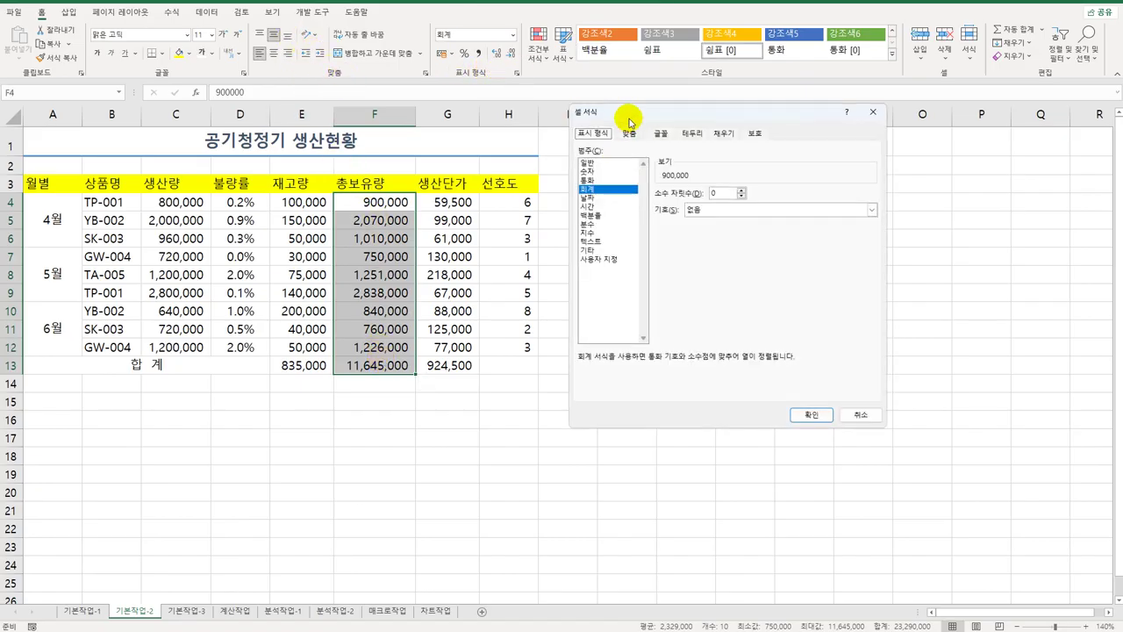
click(598, 260)
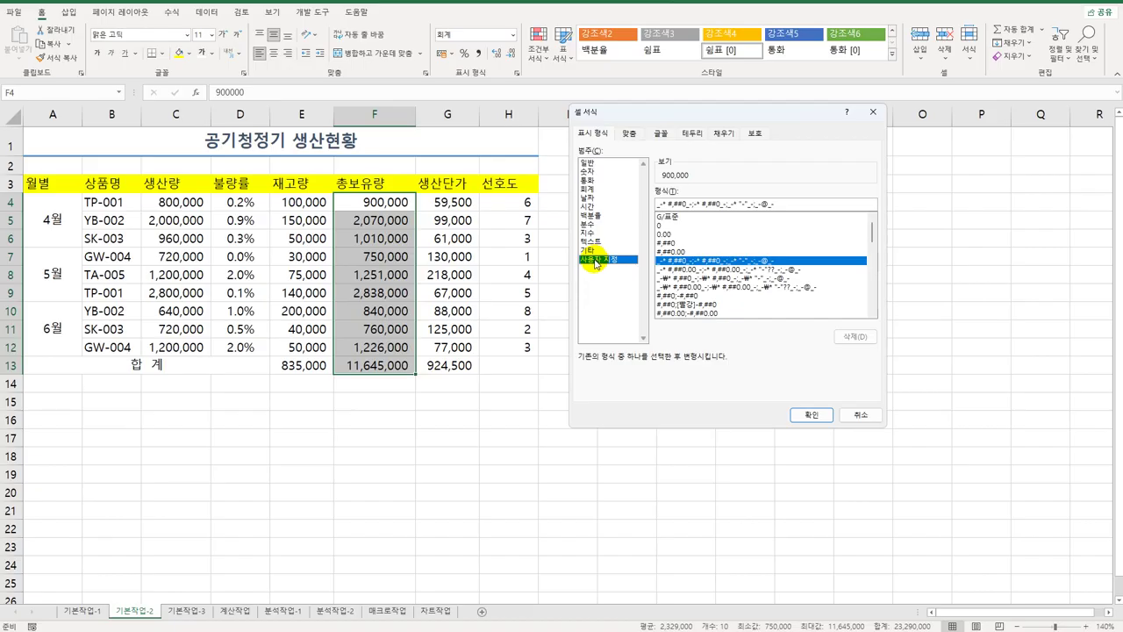
drag(787, 205, 657, 204)
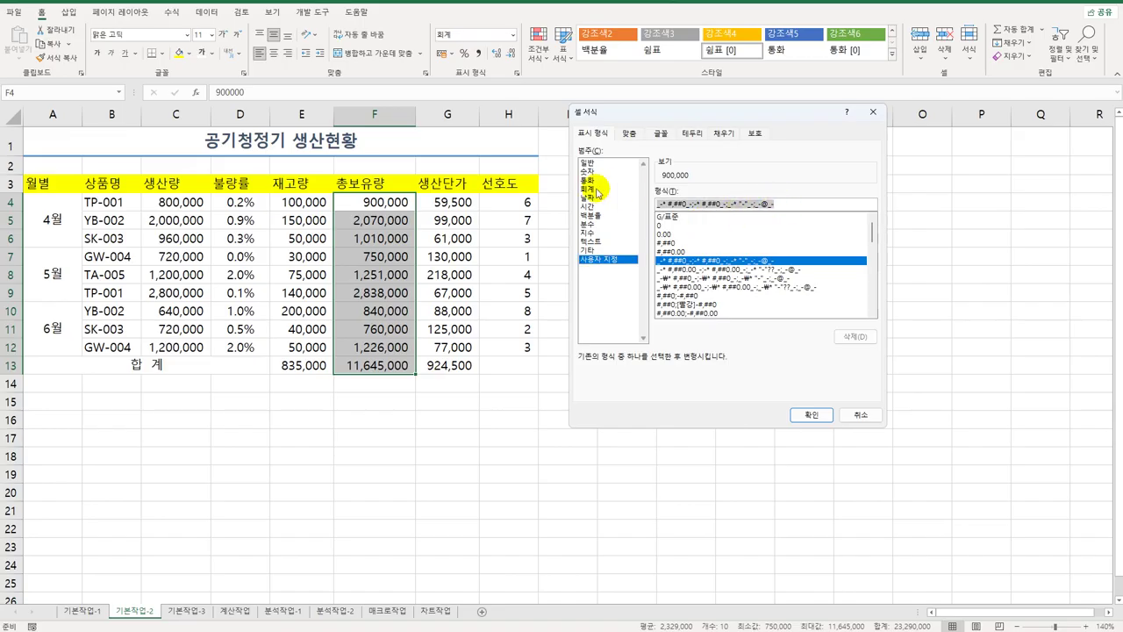
text(#)
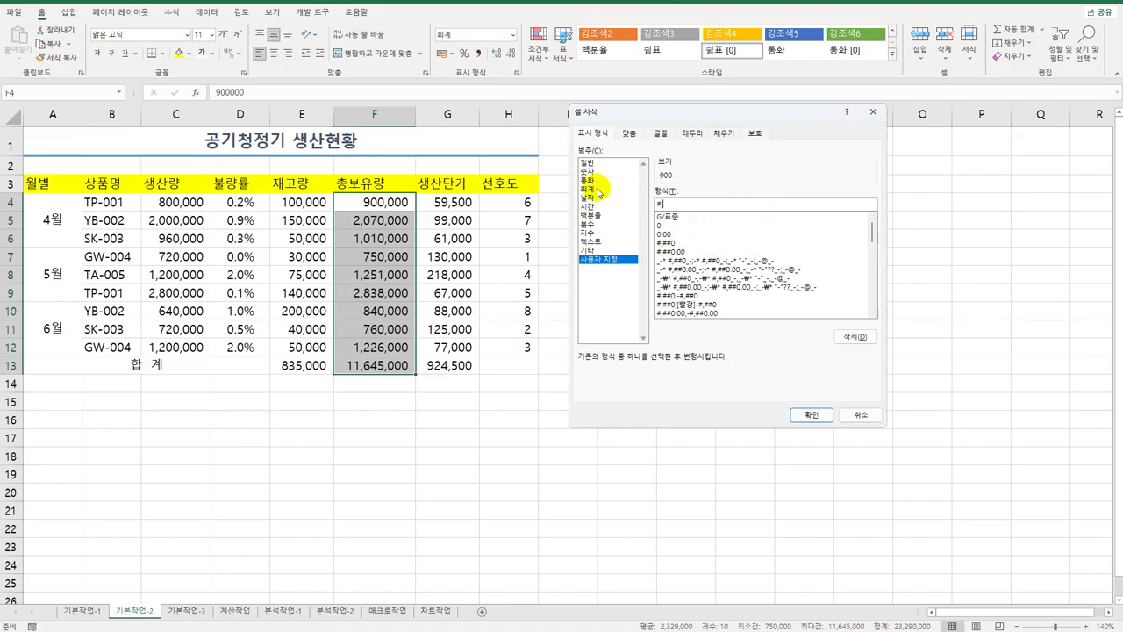
text(,##0)
text(,)
text(천원)
text("천개)
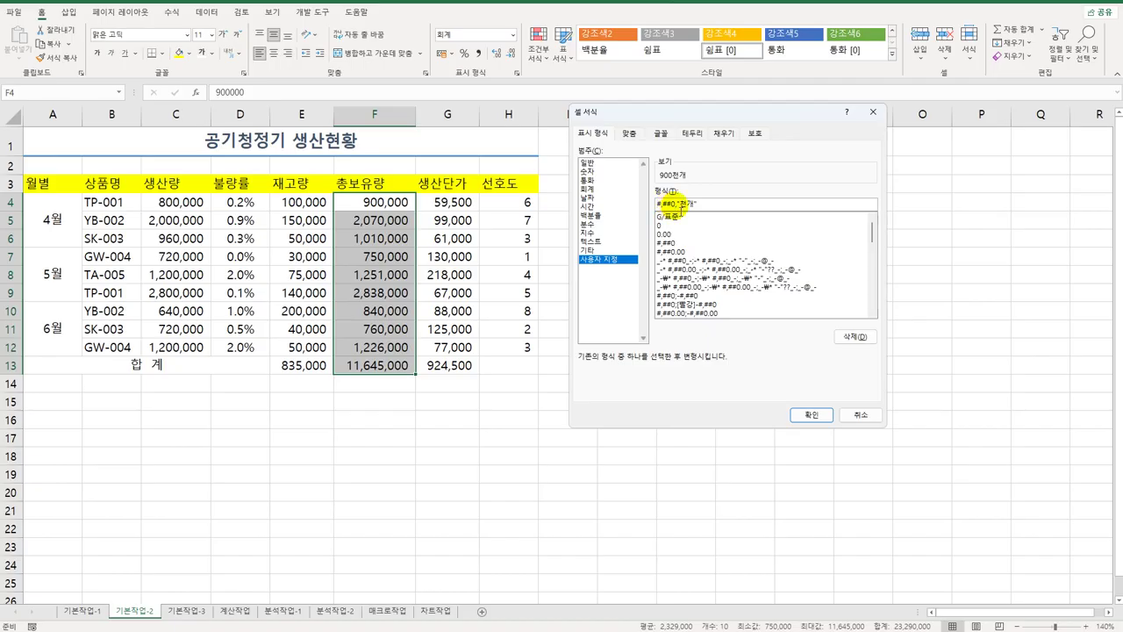
text(")
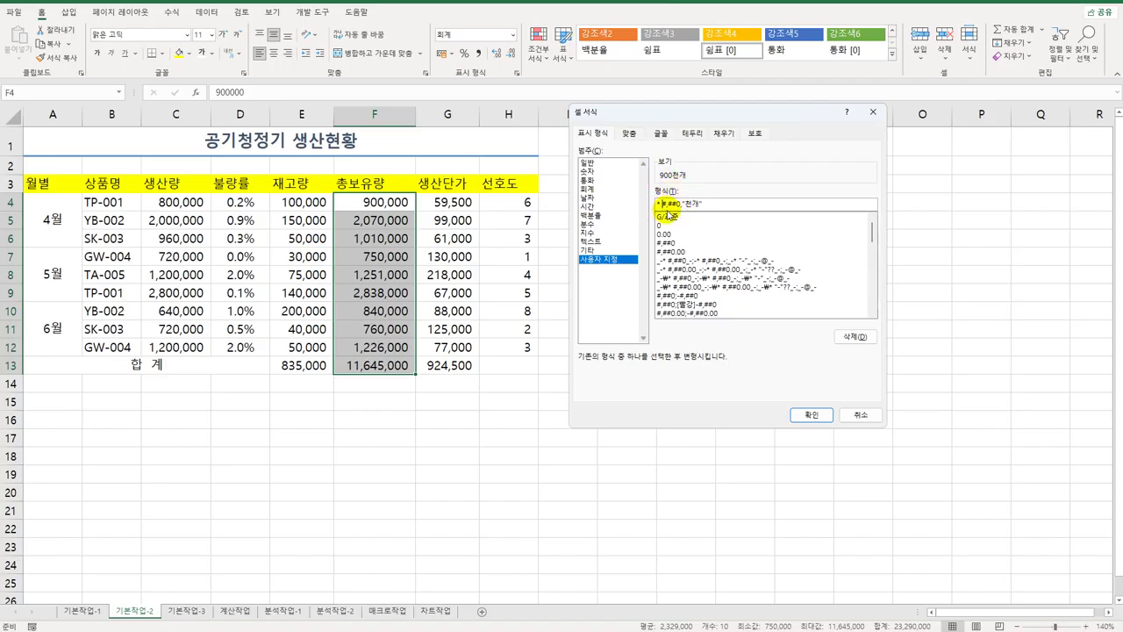
click(799, 416)
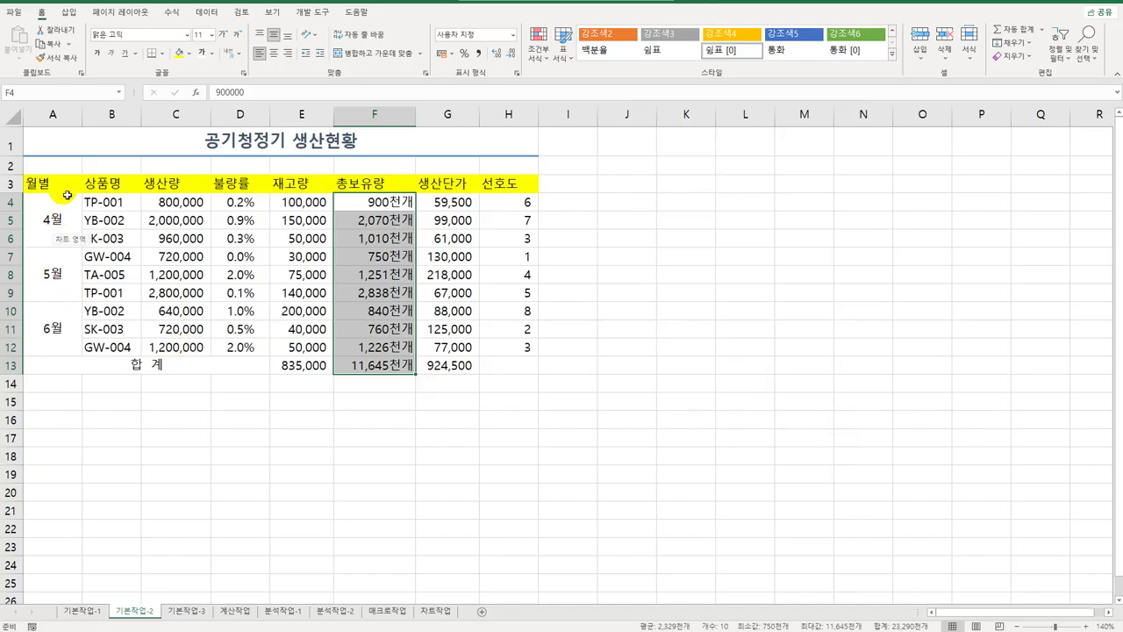
Step: Apply all borders to the table range A3:H13
drag(62, 184, 498, 372)
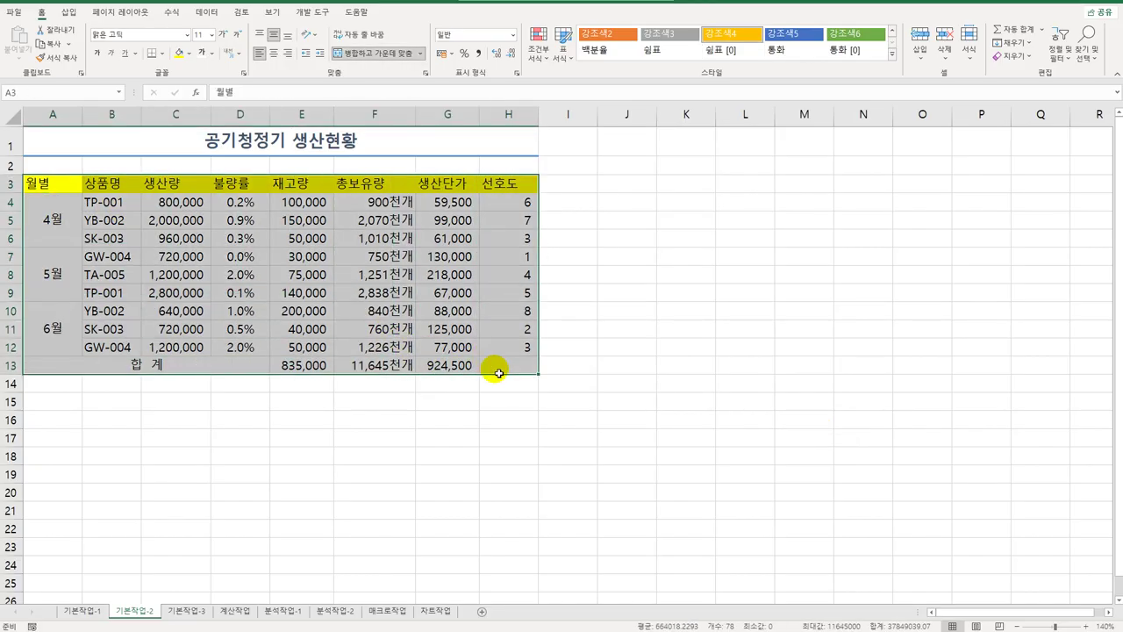
click(161, 53)
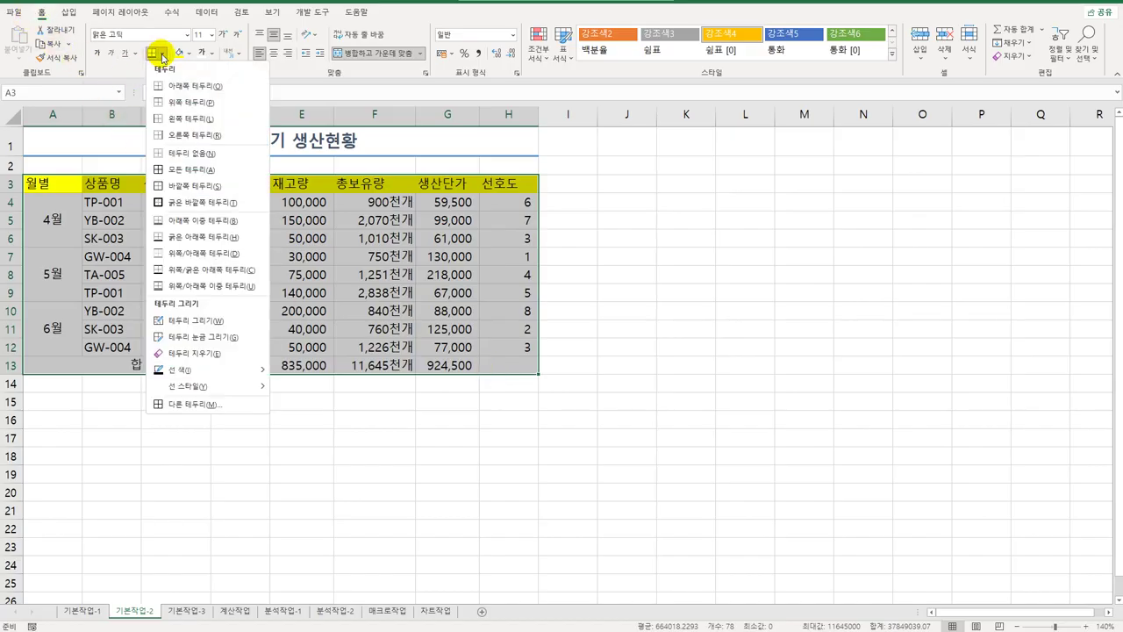
click(188, 171)
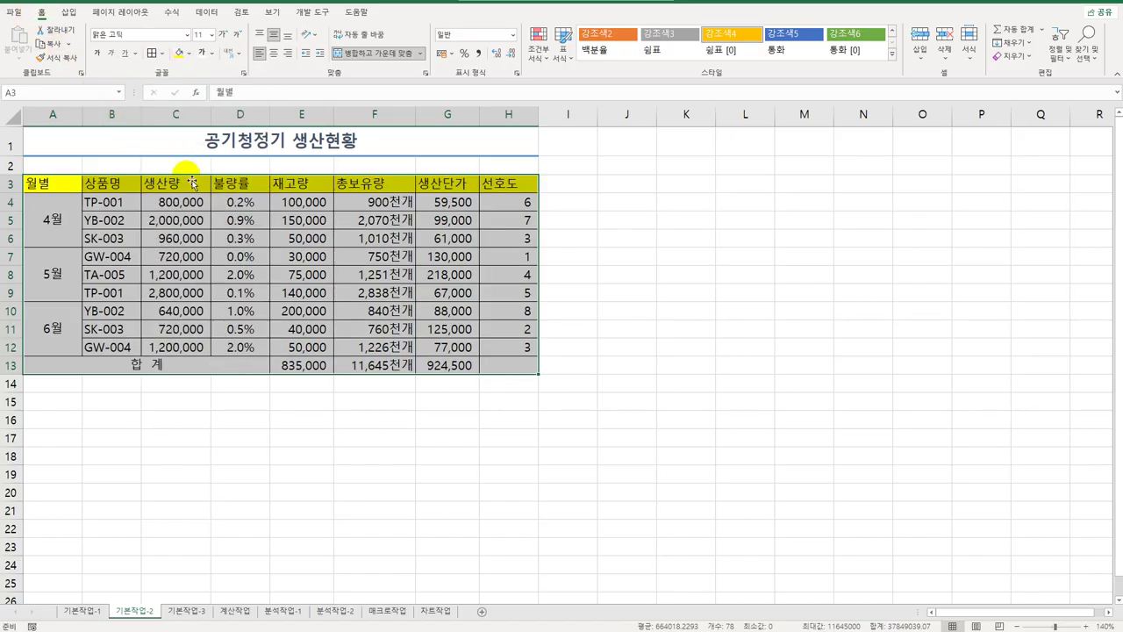
Step: Add both diagonal borders to the empty cell H13 in the 합계 row to form an X
click(511, 369)
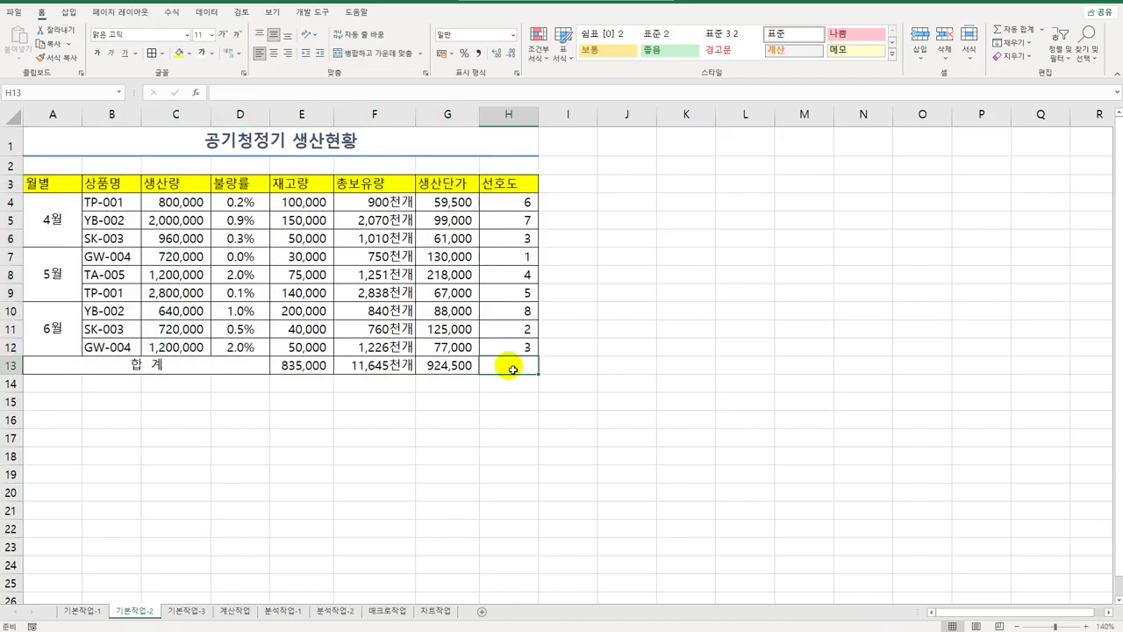
click(161, 52)
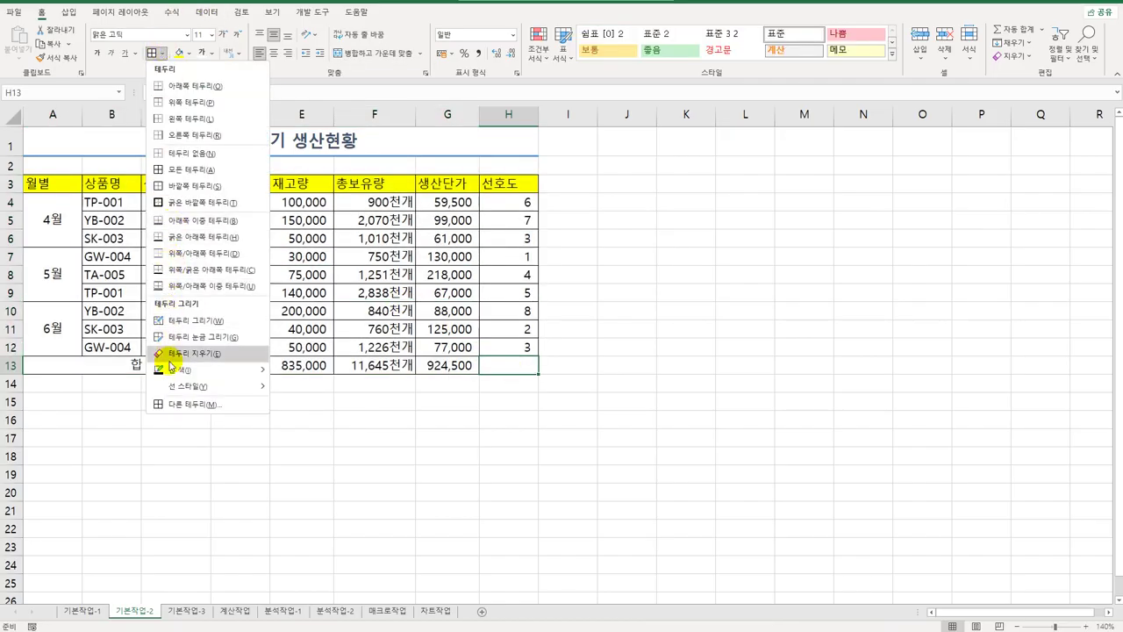
click(171, 403)
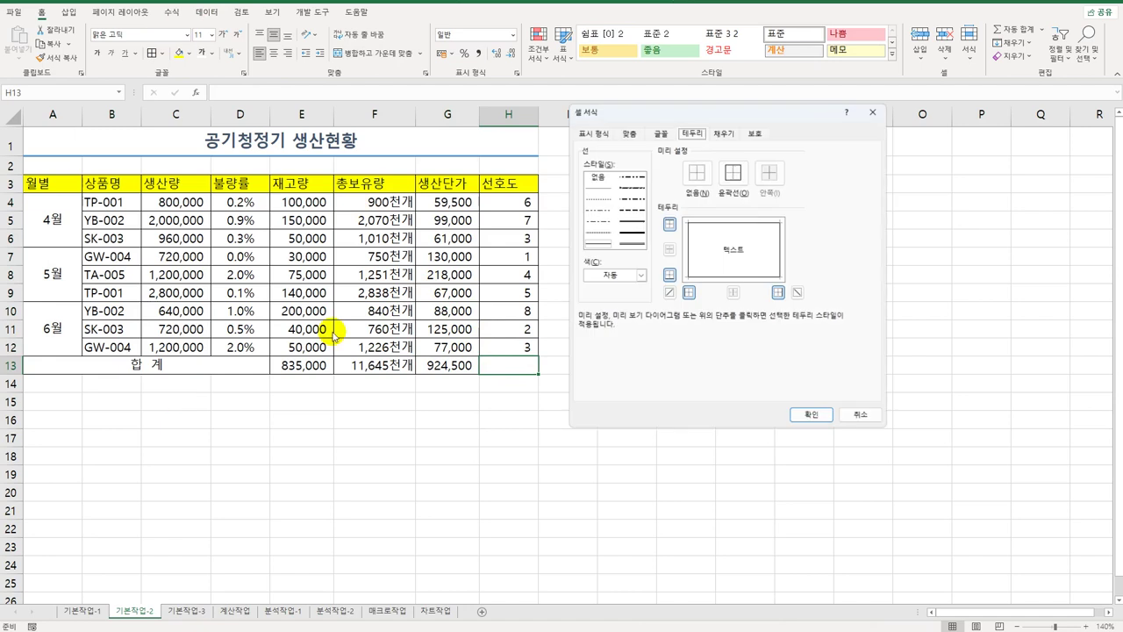
click(668, 294)
click(798, 295)
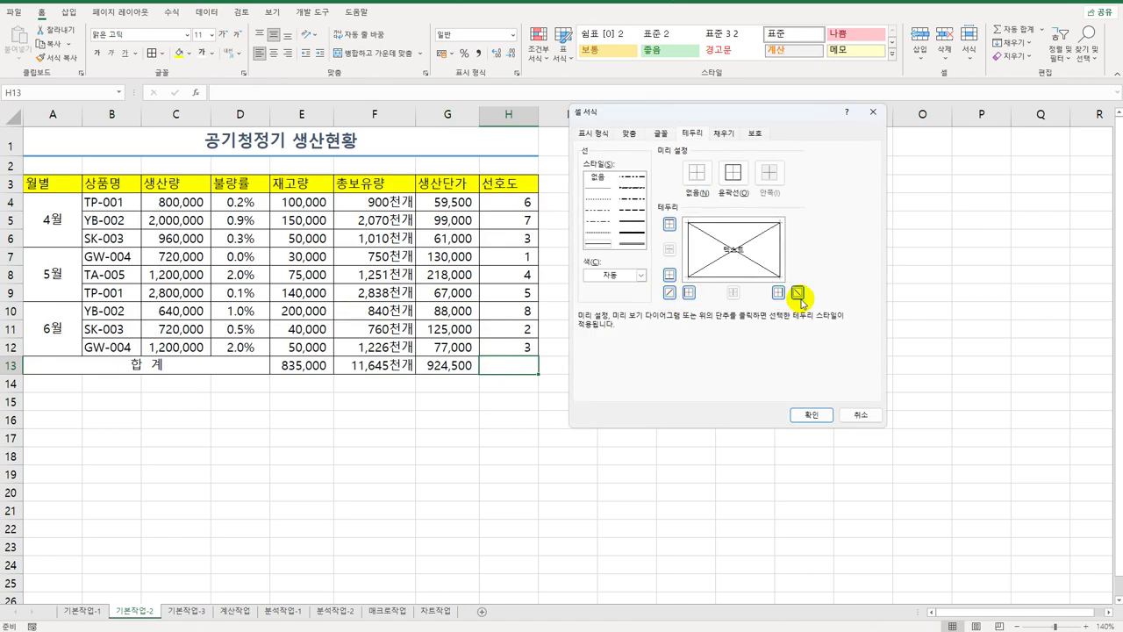
click(805, 415)
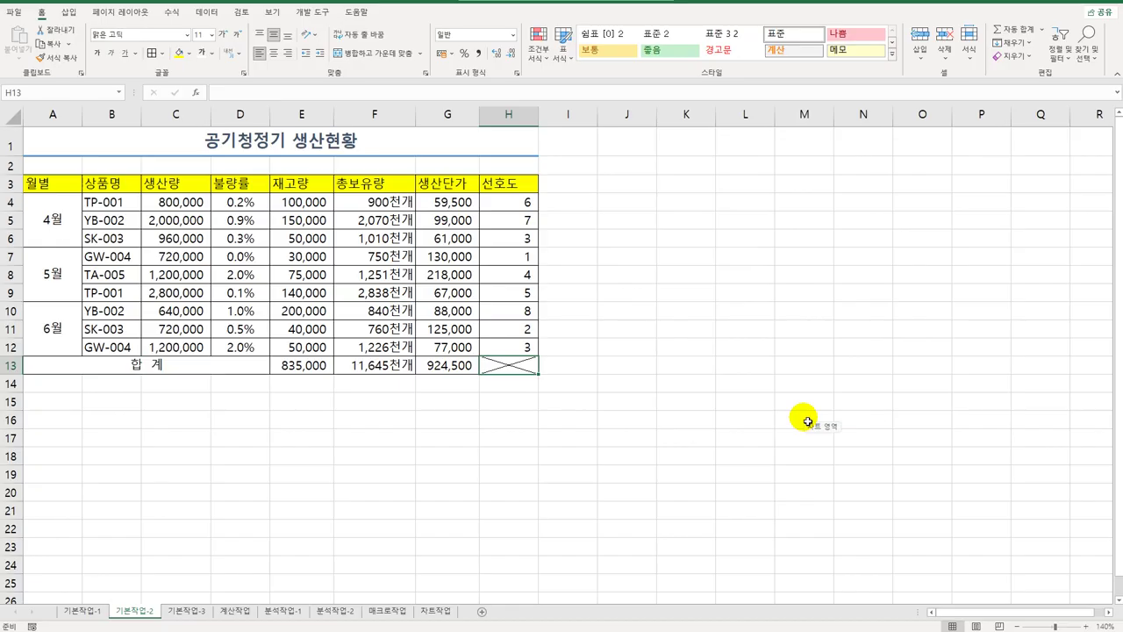
click(722, 404)
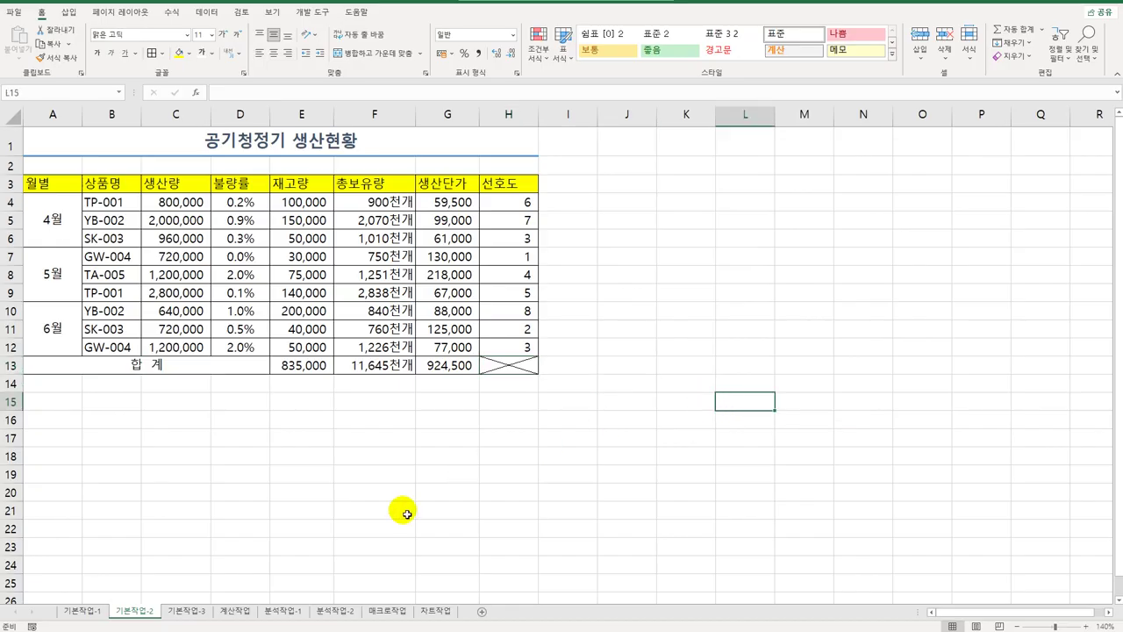
Step: On the 기본작업-3 sheet, start a new formula-based conditional formatting rule for the data range A4:G15
click(200, 612)
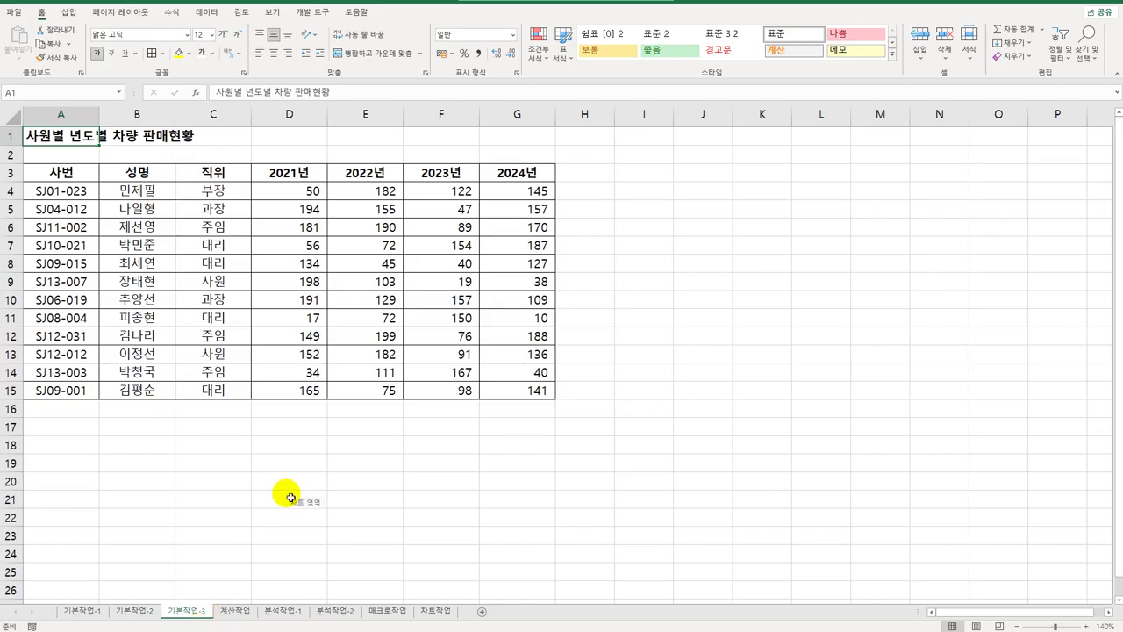
click(62, 198)
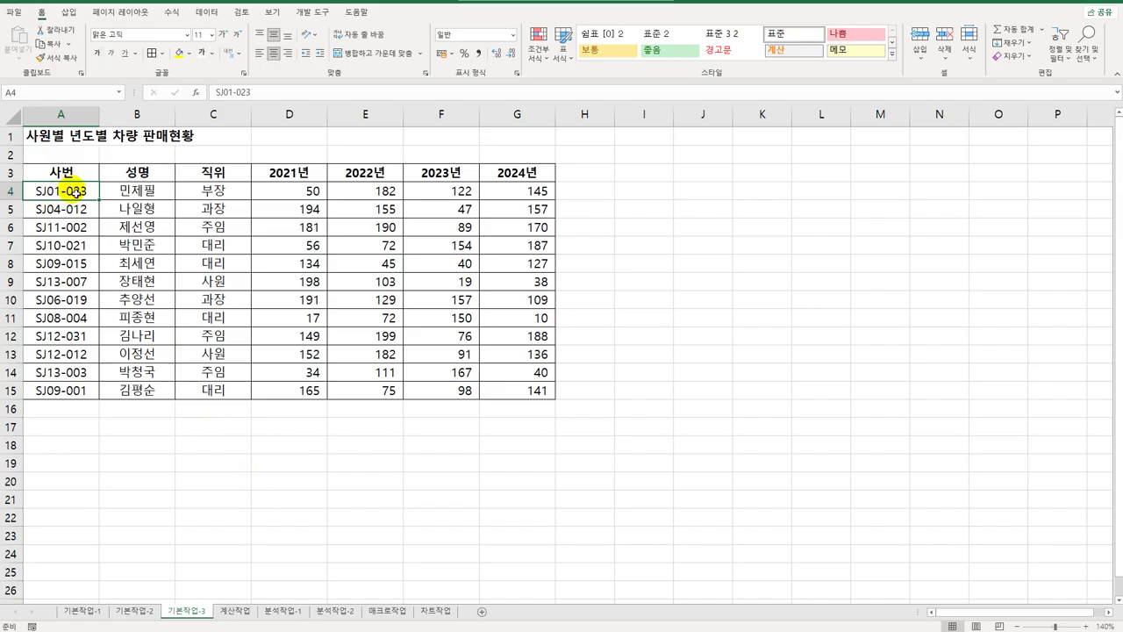
drag(75, 190, 503, 386)
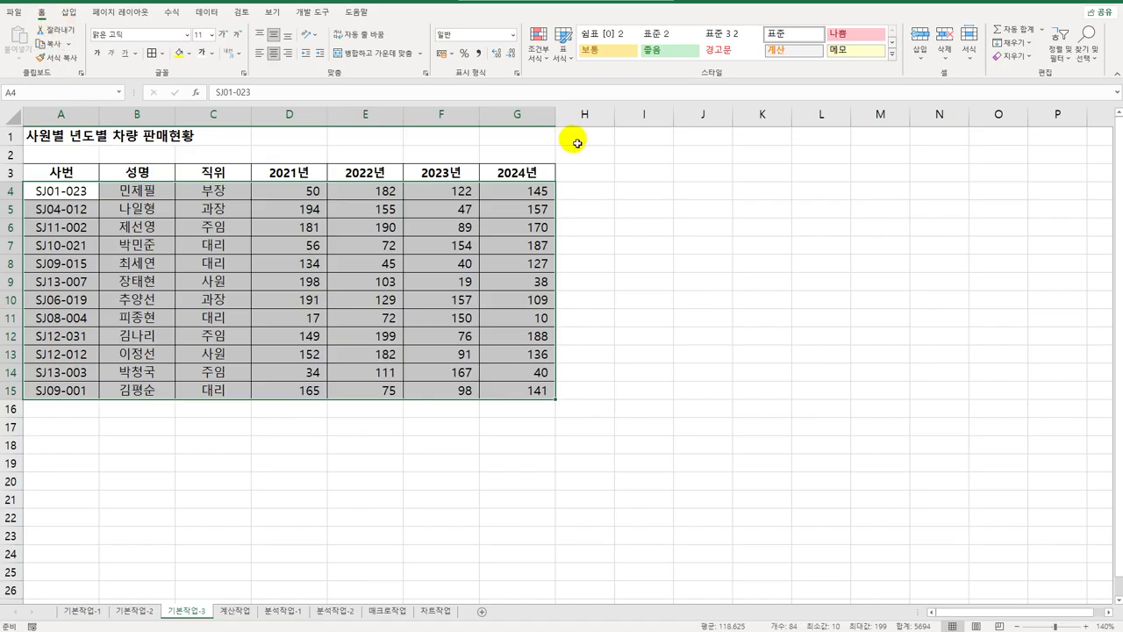
click(537, 55)
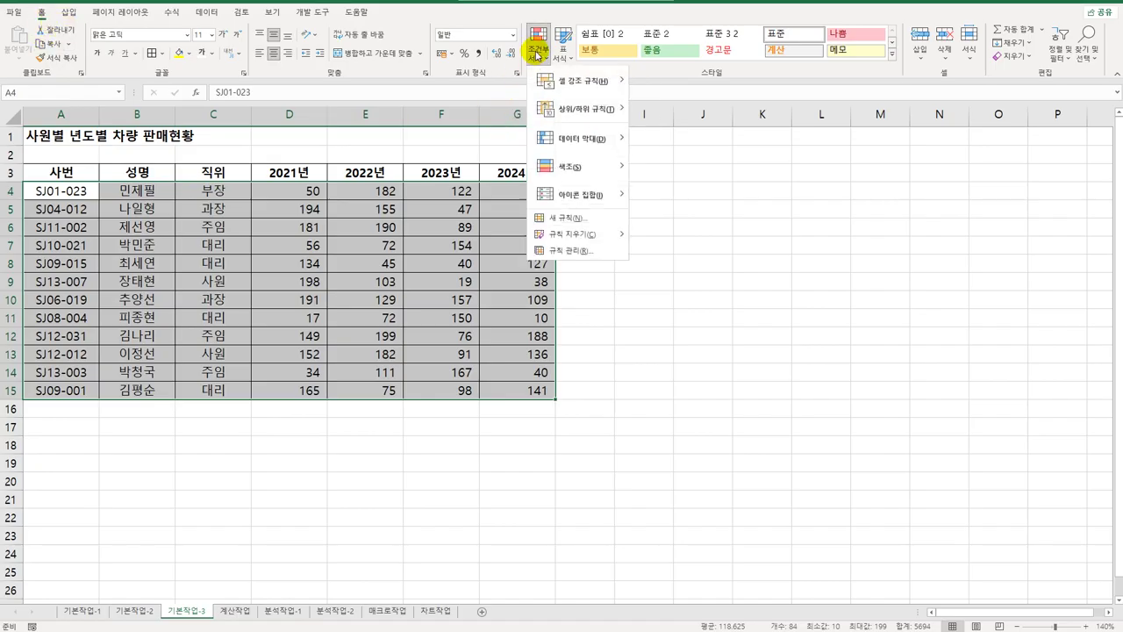
click(588, 221)
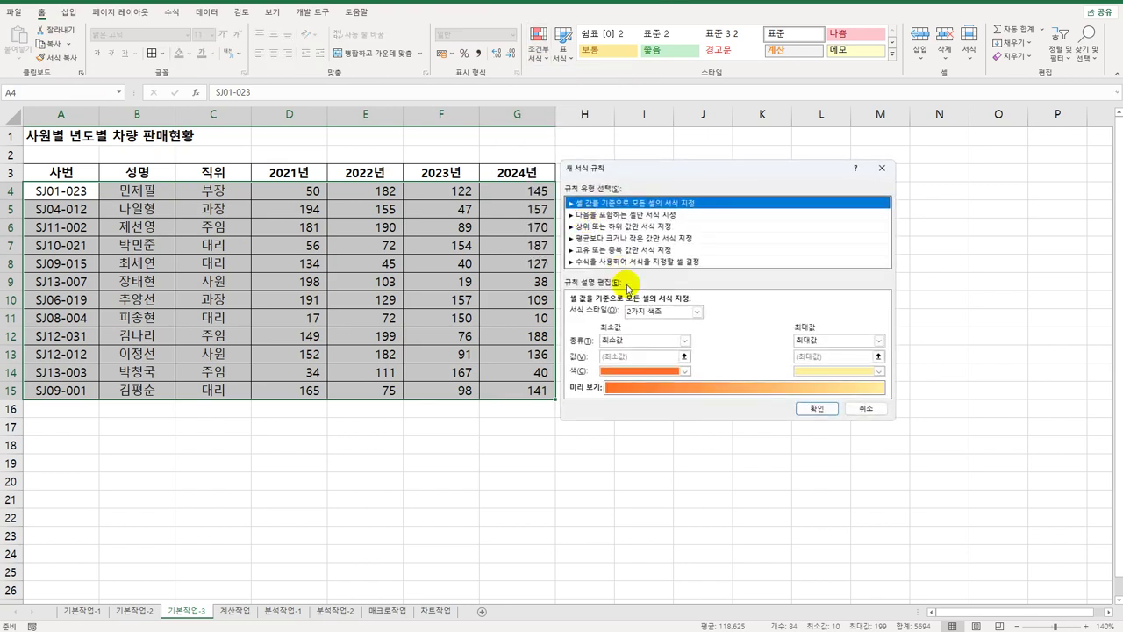
click(621, 260)
drag(640, 163, 708, 154)
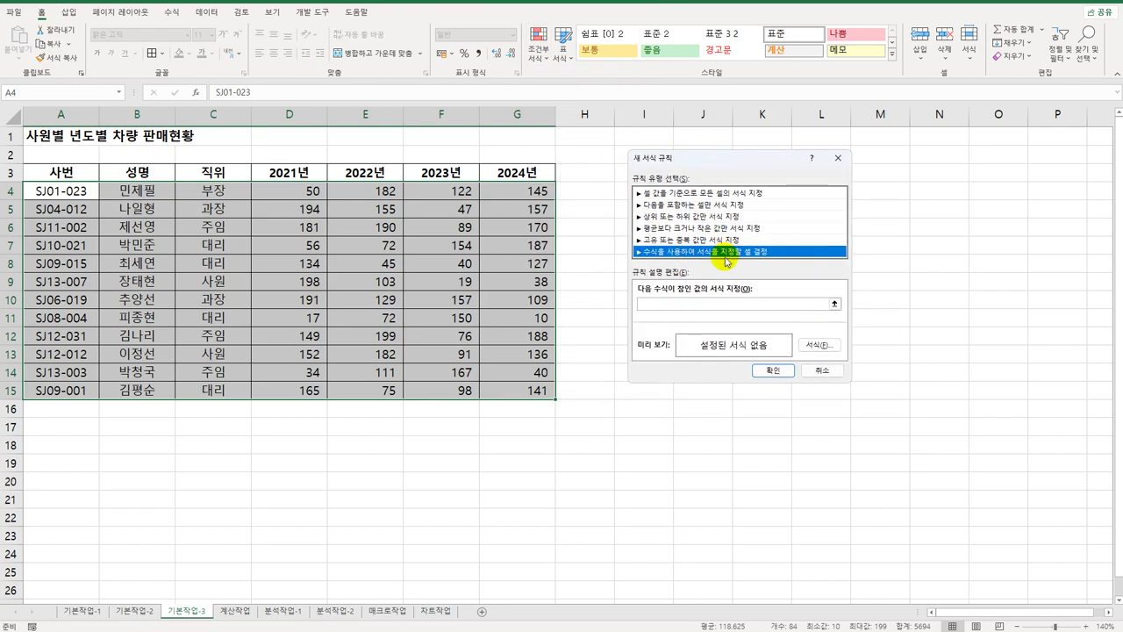
Step: Enter =$G4>$E4 as the rule's formula, comparing the 2024년 values with the 2022년 values
click(682, 306)
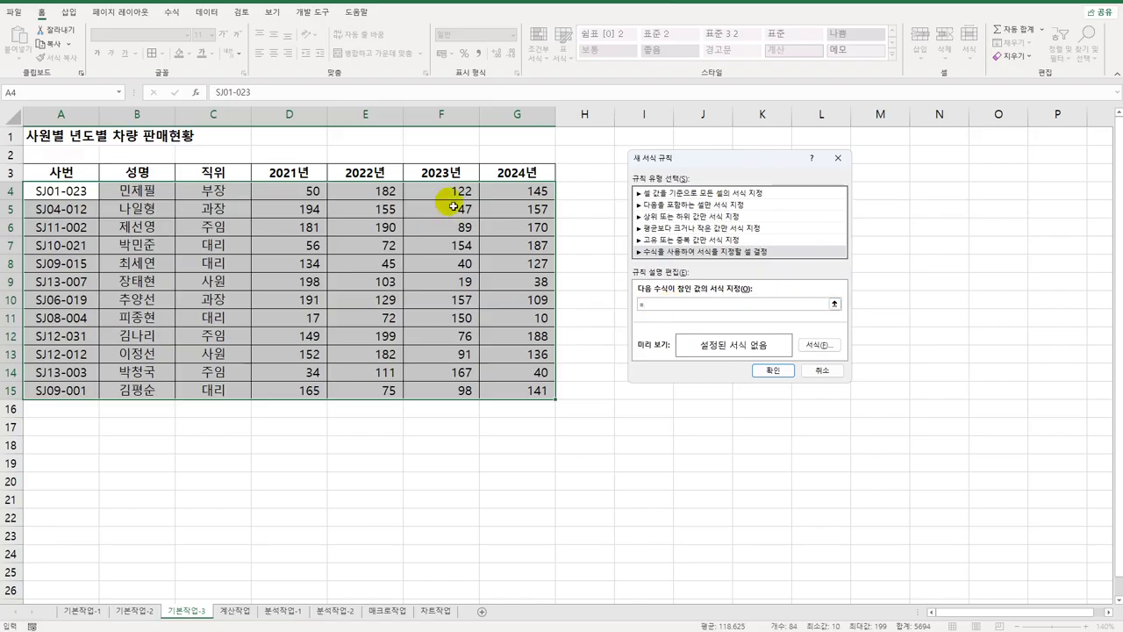
click(498, 201)
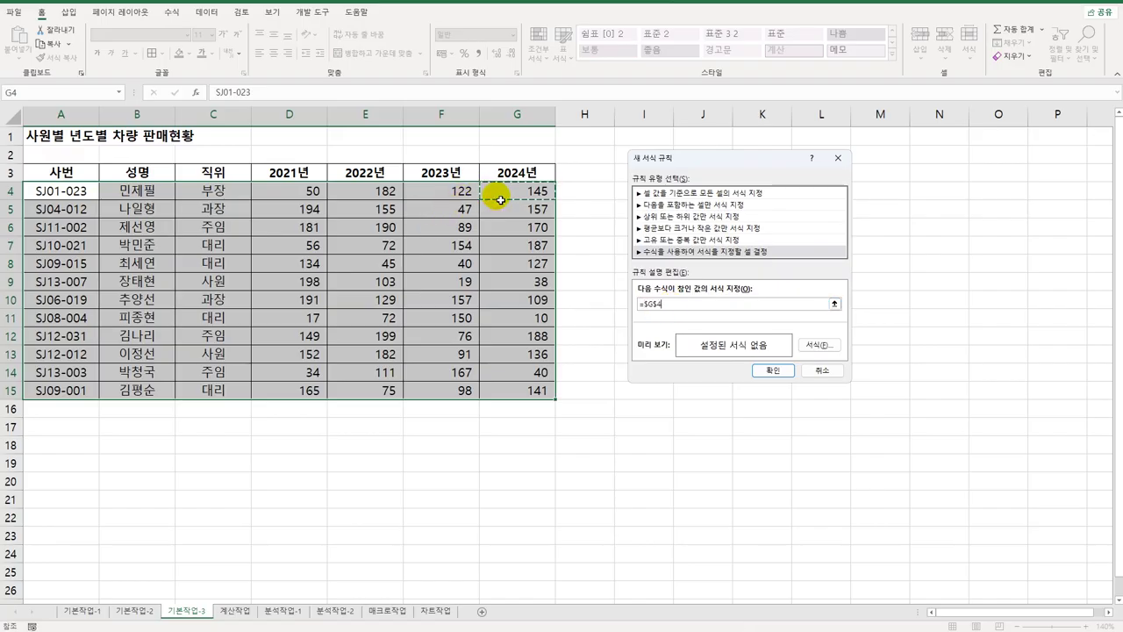
key(F4)
key(F4)
text(>)
click(389, 198)
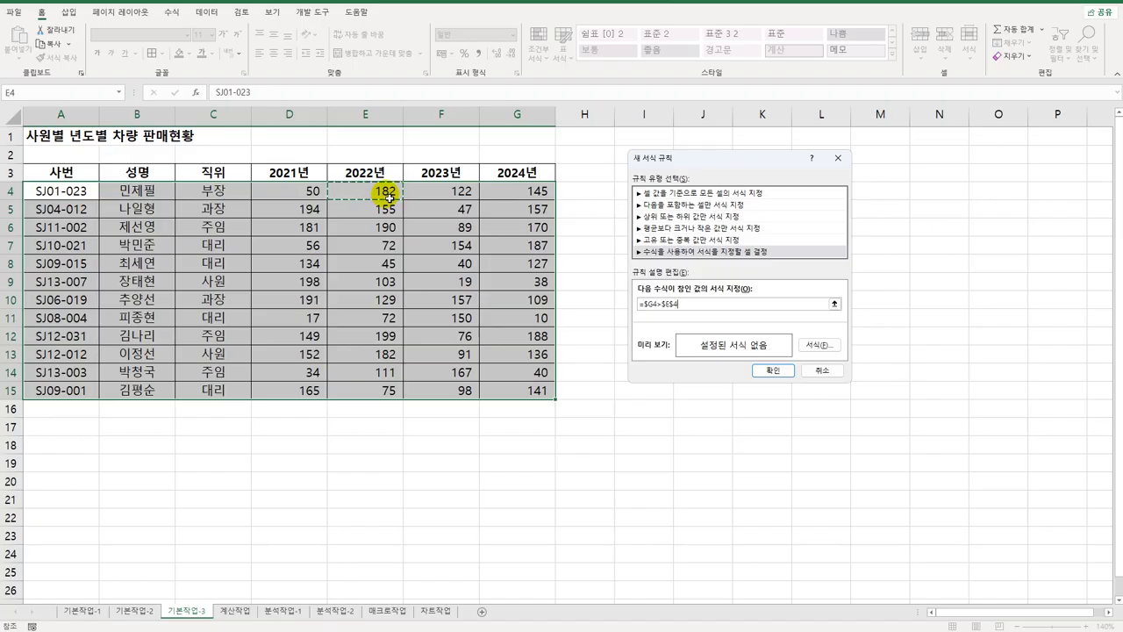
key(F4)
key(F4)
Step: Set the rule's format to bold (굵게) with the standard red font color and apply the rule
click(817, 345)
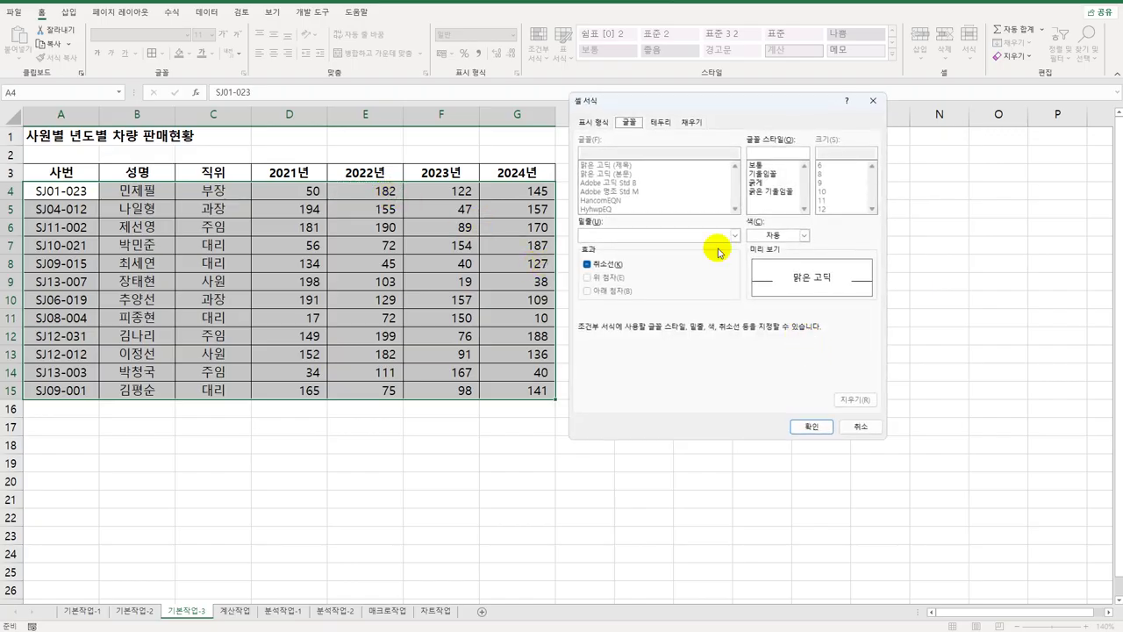
drag(714, 112, 880, 165)
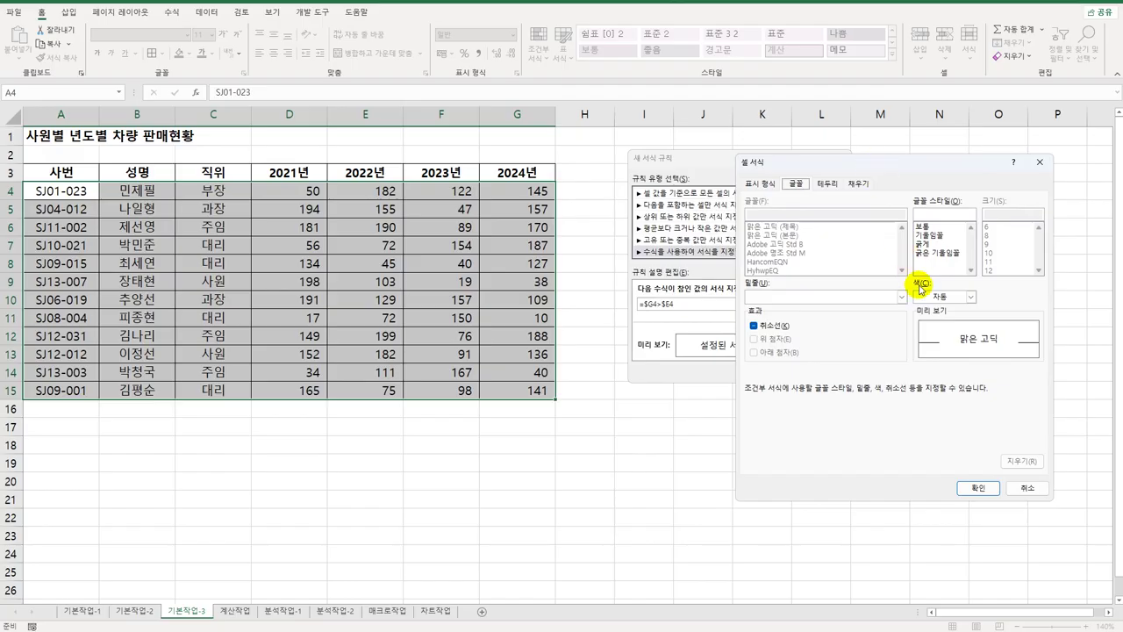
click(971, 296)
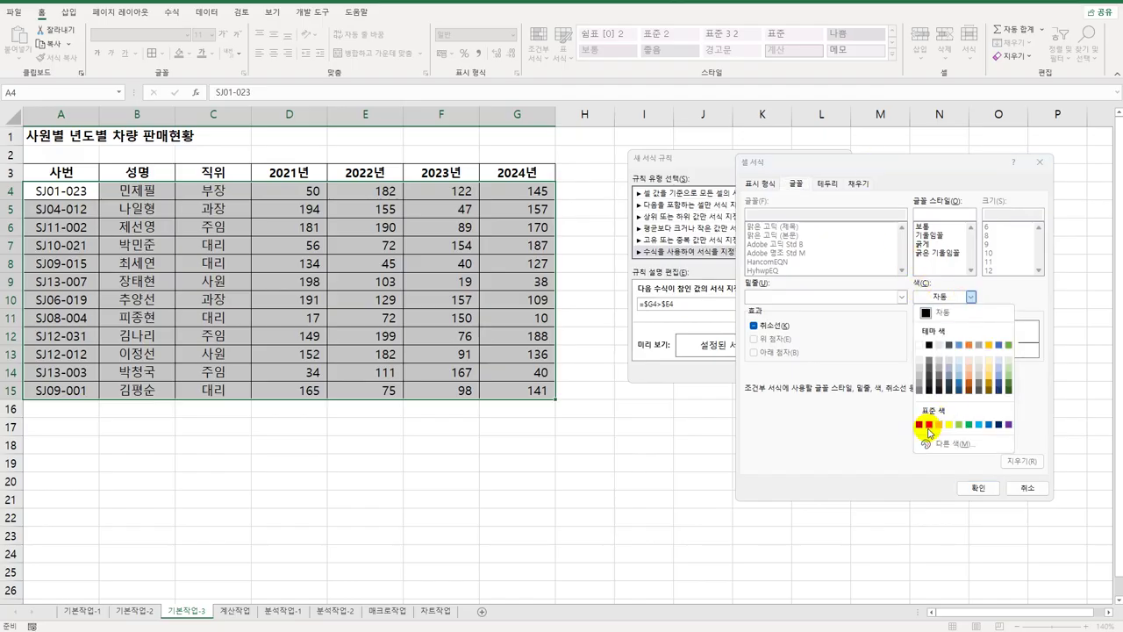
click(934, 246)
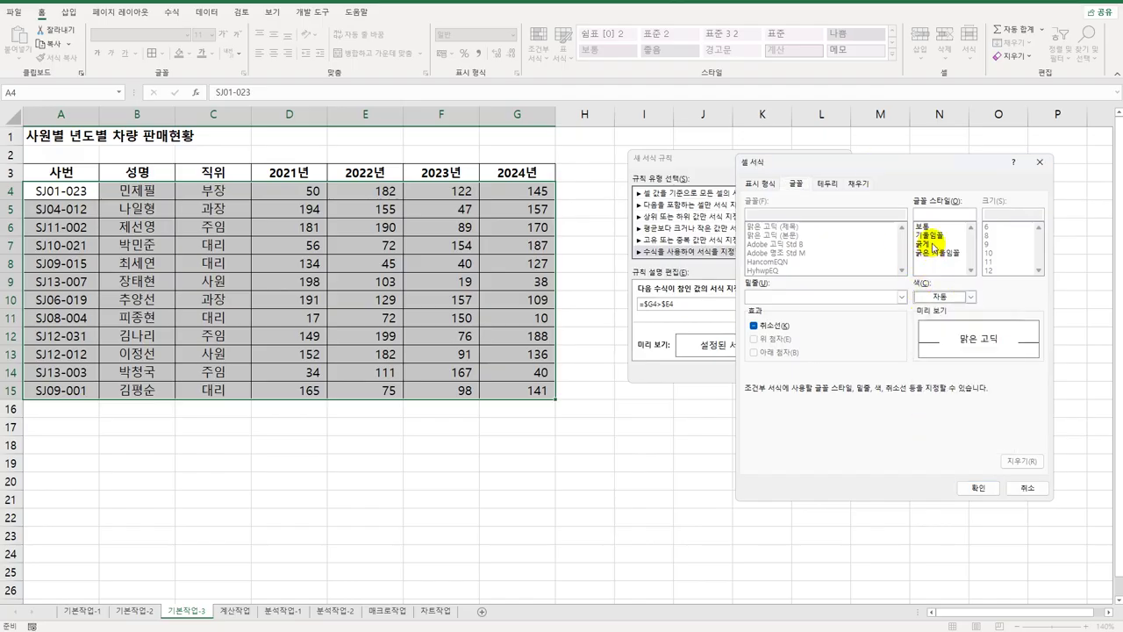
click(933, 246)
click(971, 297)
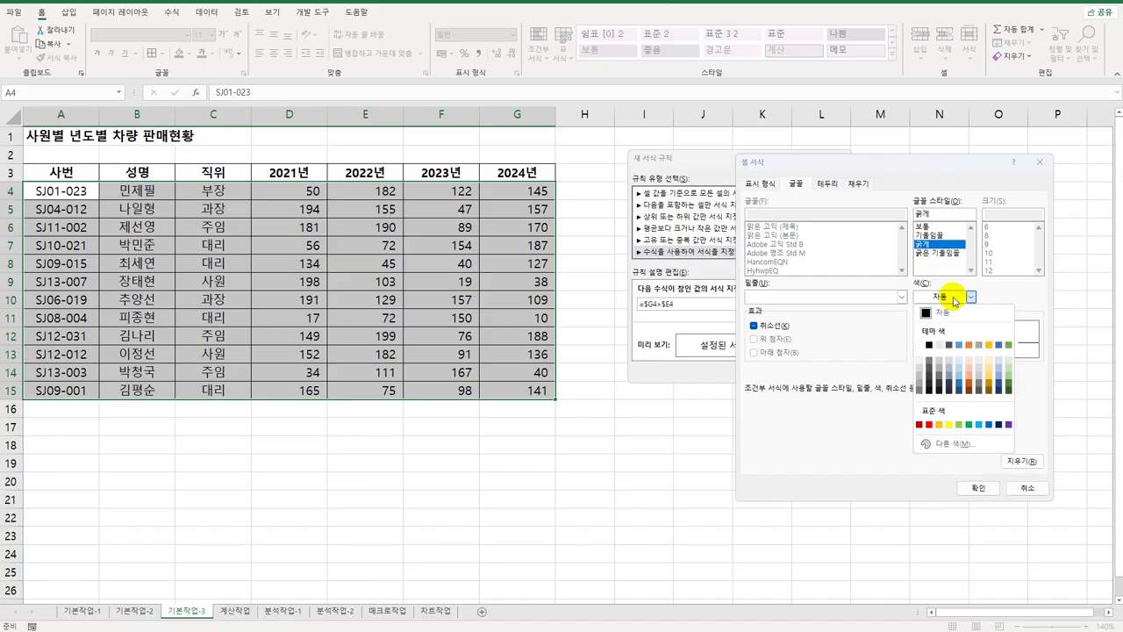
click(929, 425)
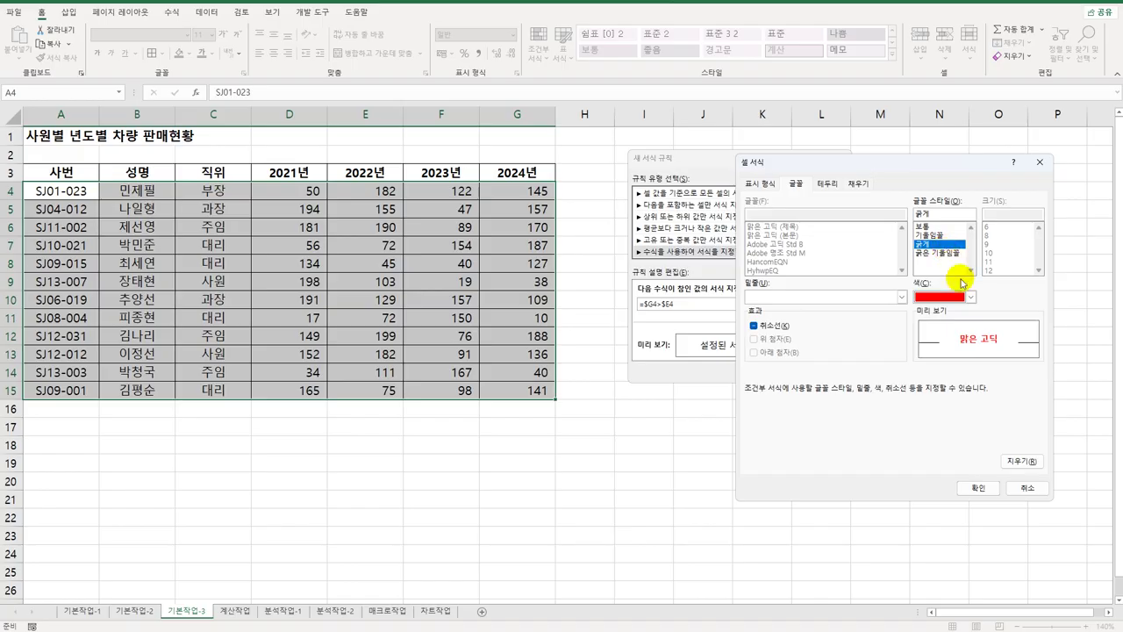
click(976, 488)
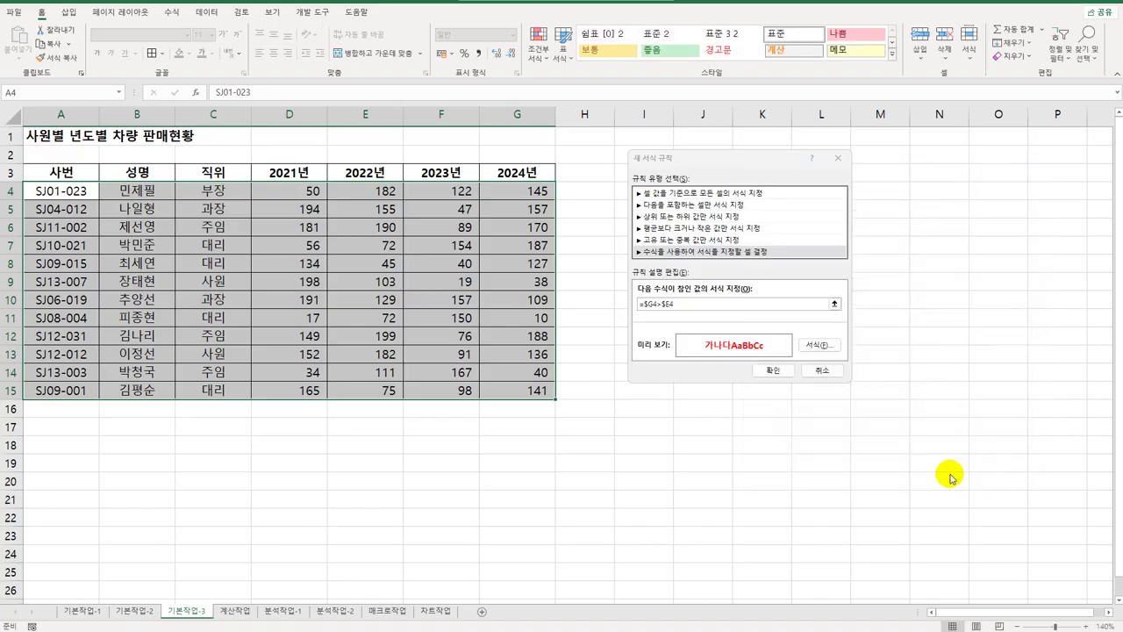
click(786, 379)
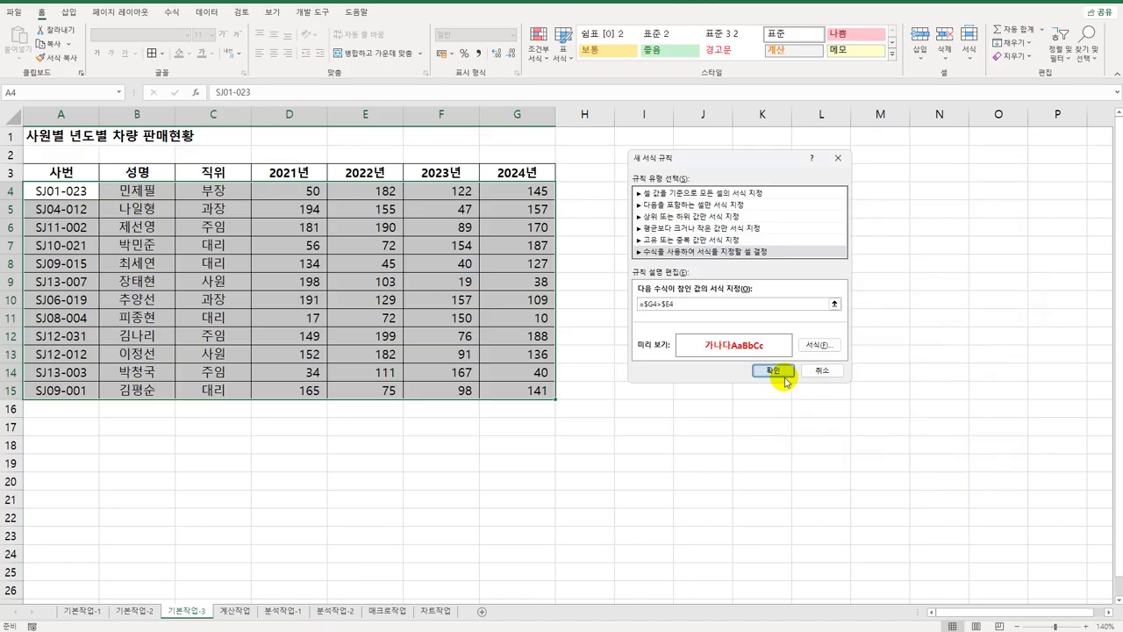
click(786, 379)
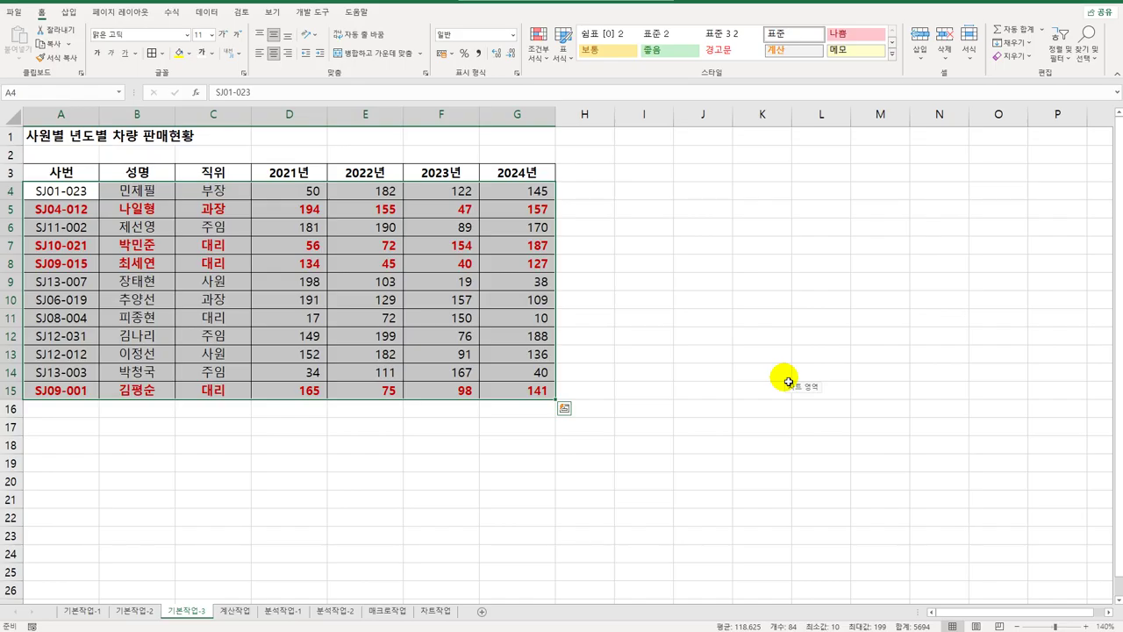
Step: On the 계산작업 sheet, enter =COUNTBLANK(B4:E4) in the first 이수여부 cell, F4
click(237, 612)
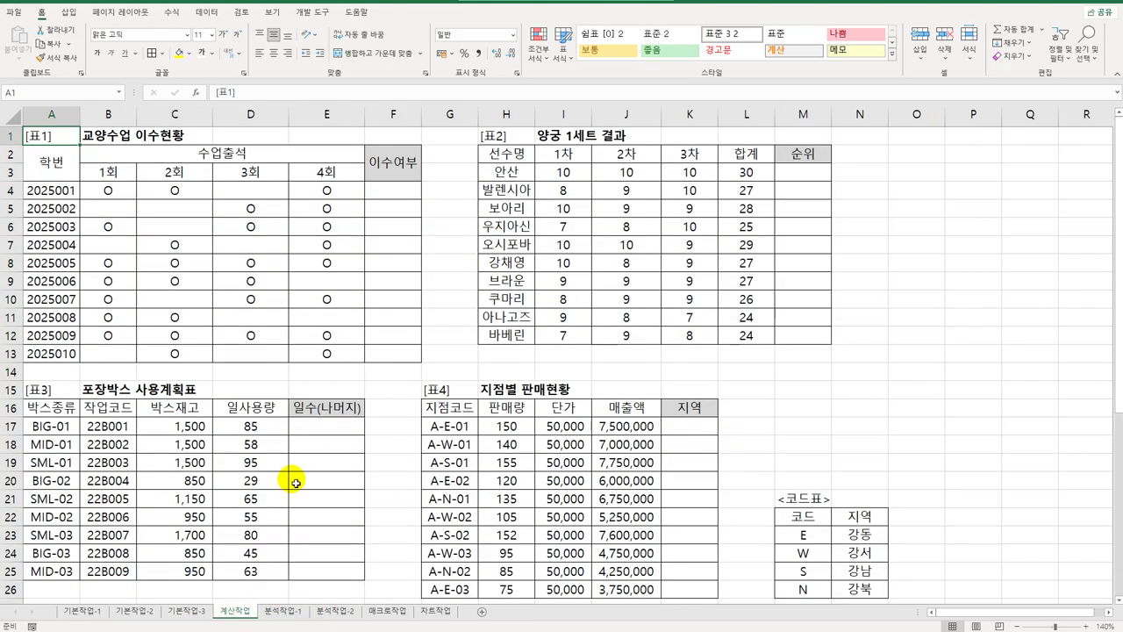
click(378, 198)
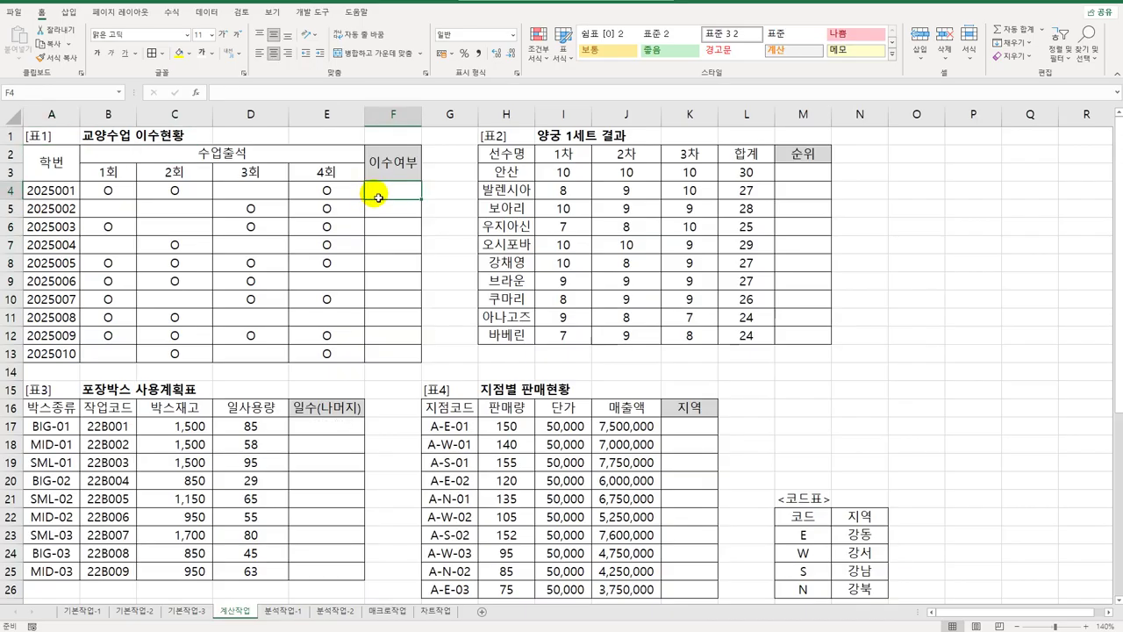
click(185, 611)
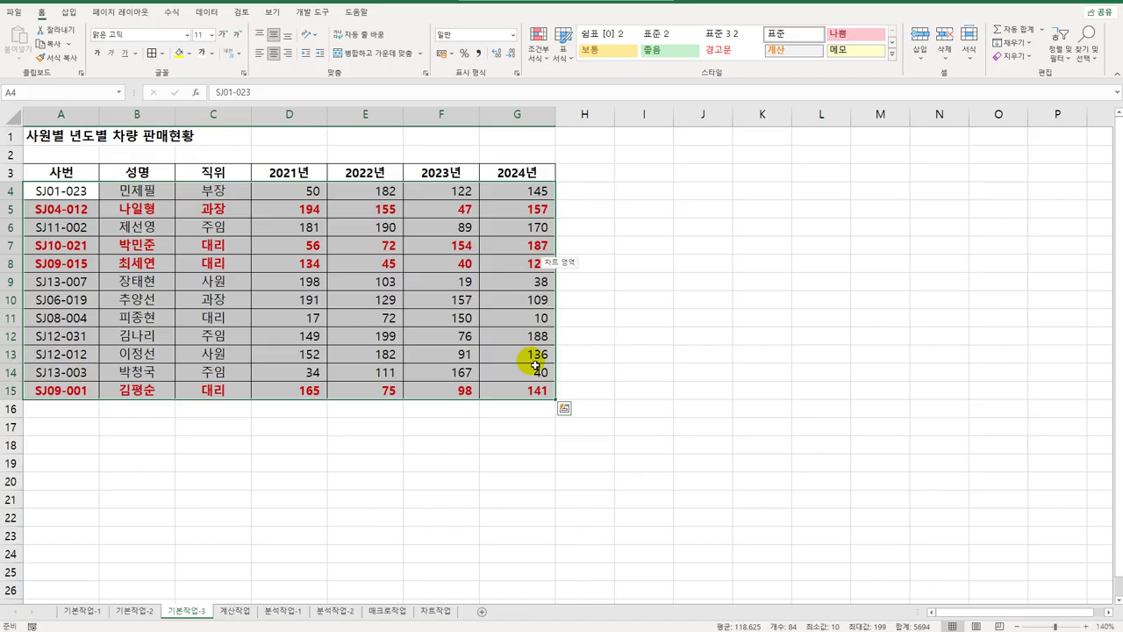
click(239, 611)
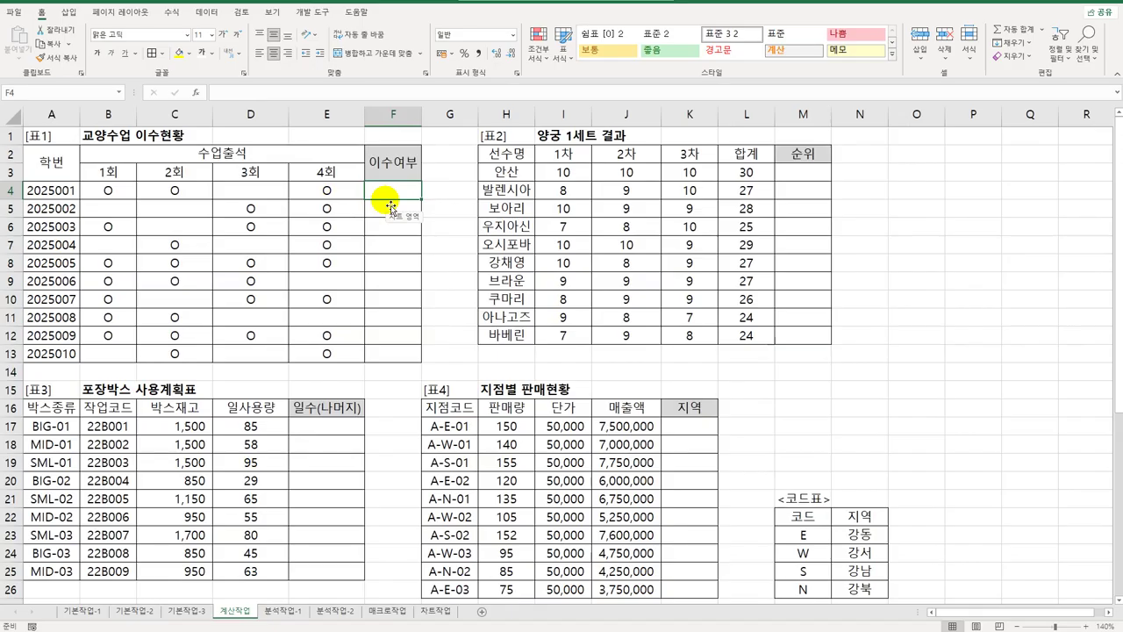
text(=)
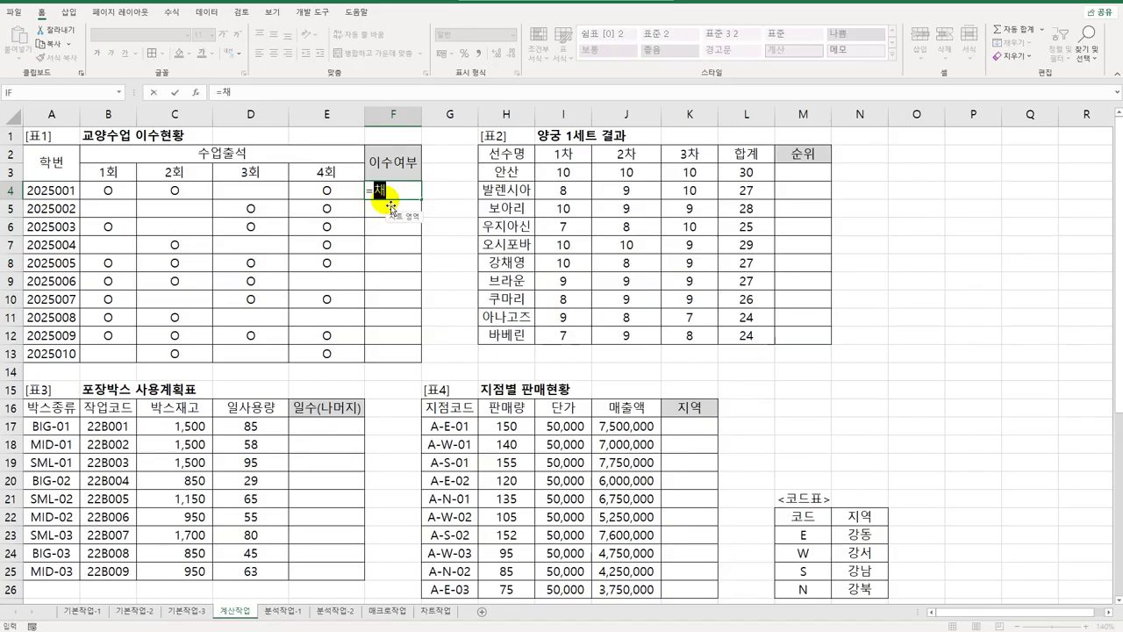
text(COU)
key(Down)
key(Down)
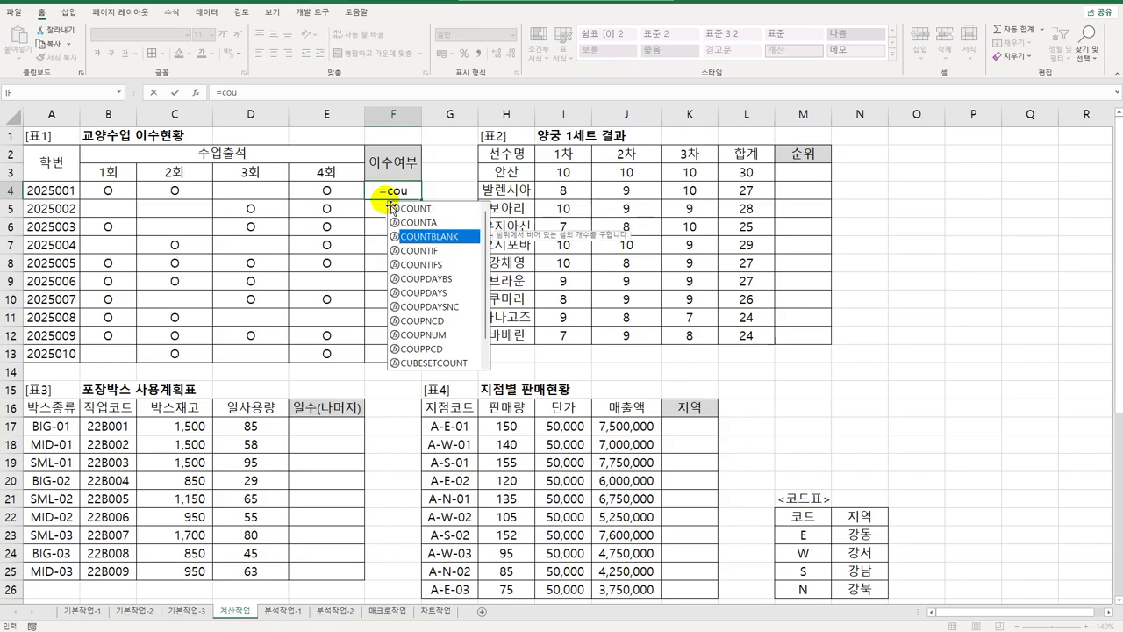
key(Tab)
drag(108, 190, 336, 194)
key(Return)
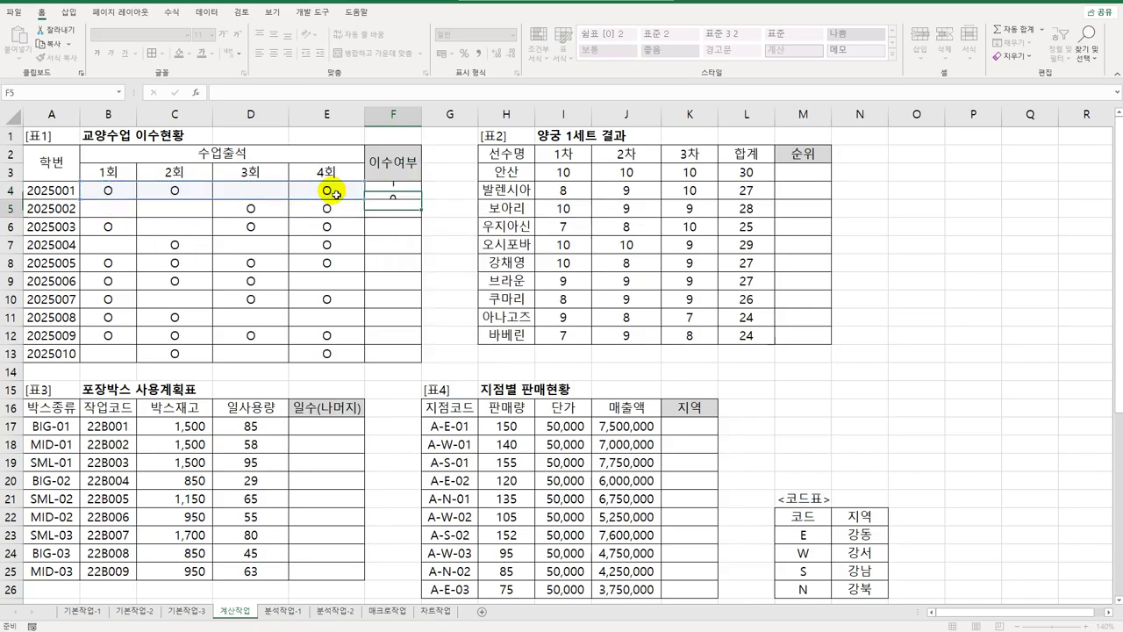
Step: Copy the COUNTBLANK formula from F4 down through F13 and return to F4
click(407, 192)
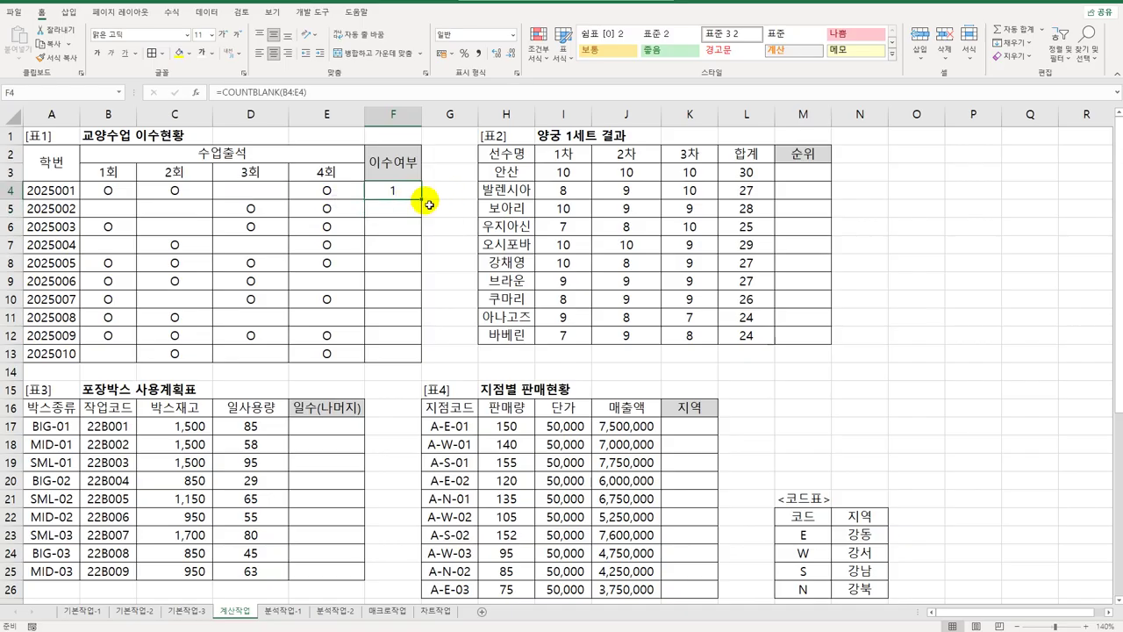
drag(425, 204, 424, 366)
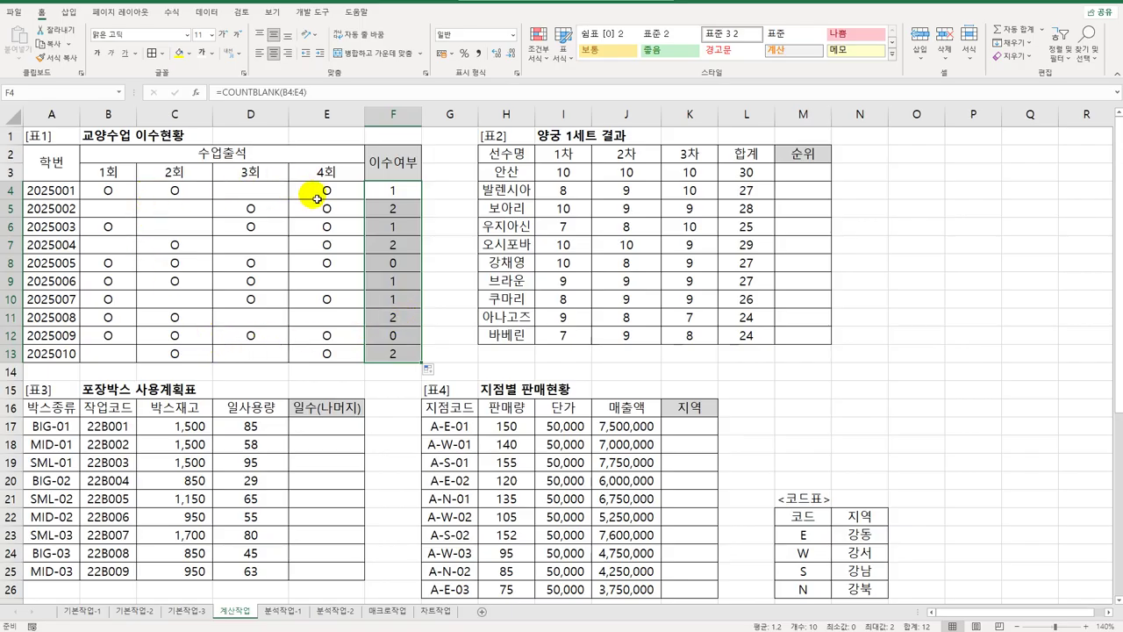
click(278, 199)
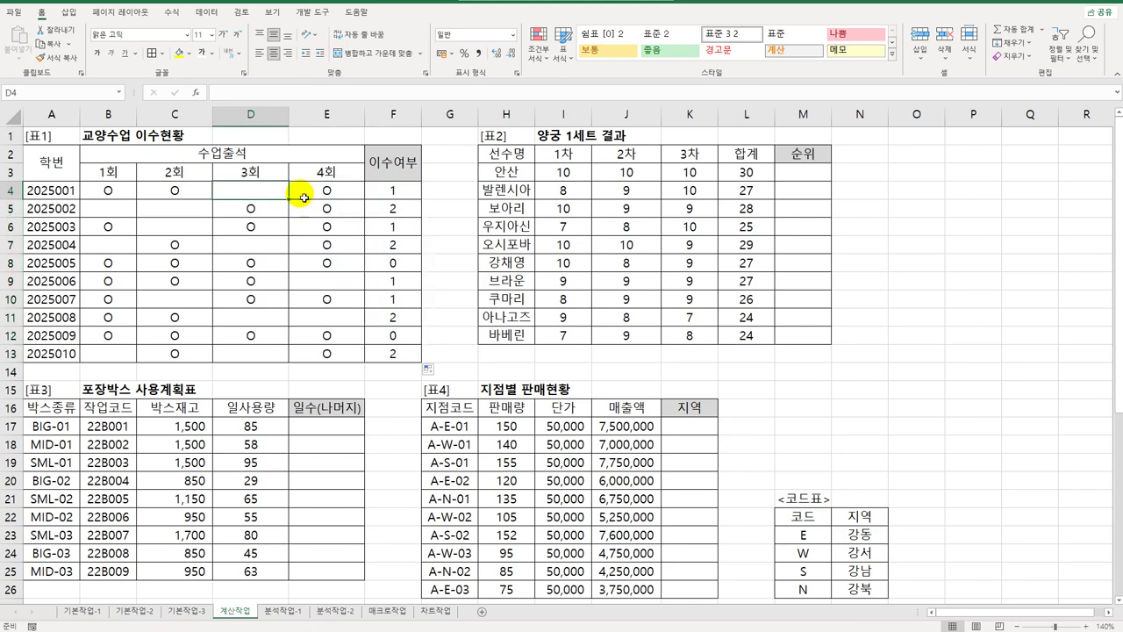
click(391, 193)
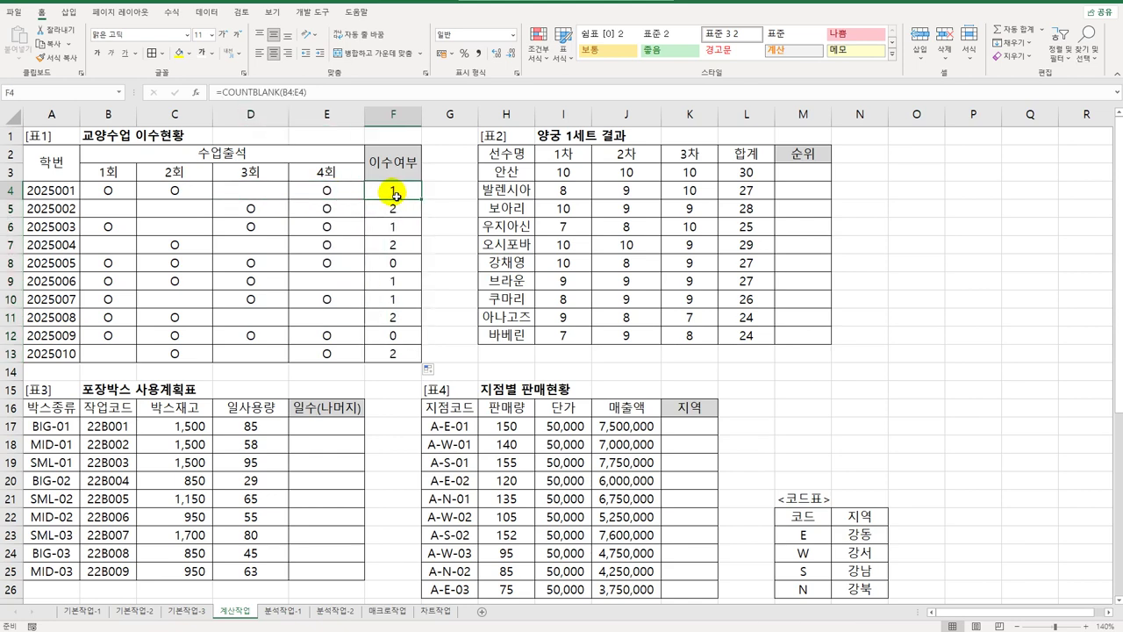
Step: Change the F4 formula to =IF(COUNTBLANK(B4:E4)<=1,"이수","") and copy it down through F13
click(397, 265)
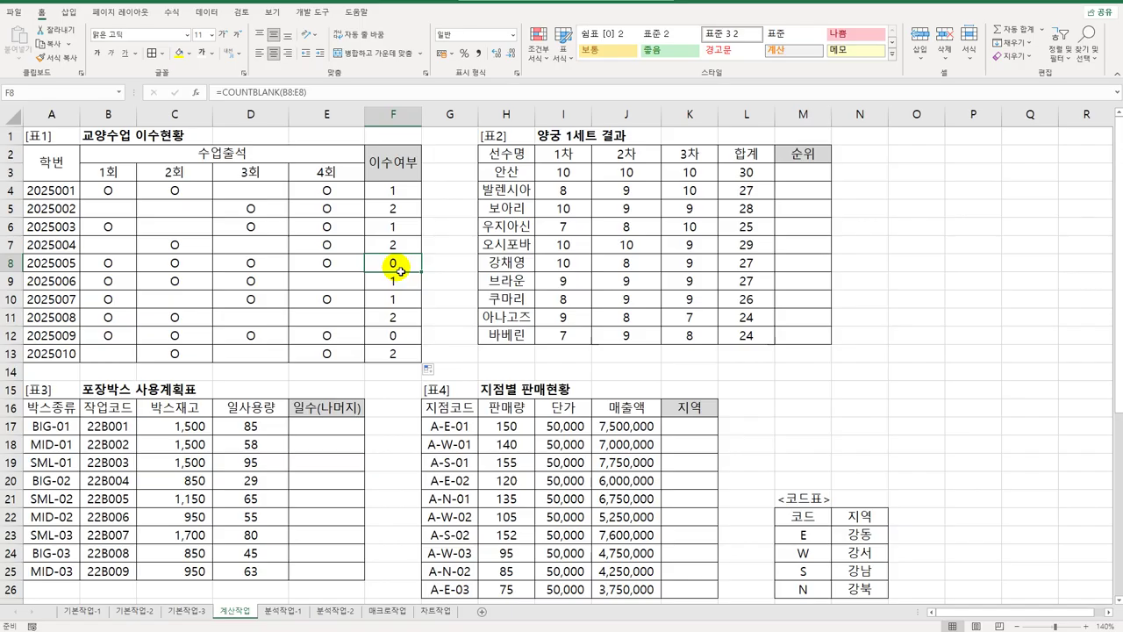
click(401, 199)
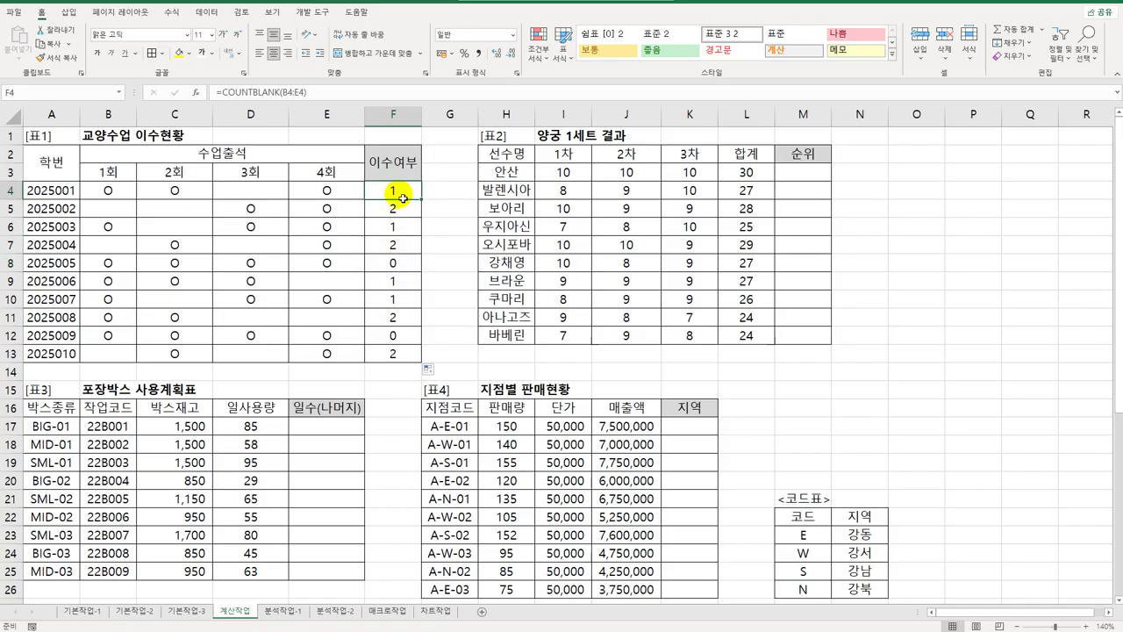
double_click(401, 198)
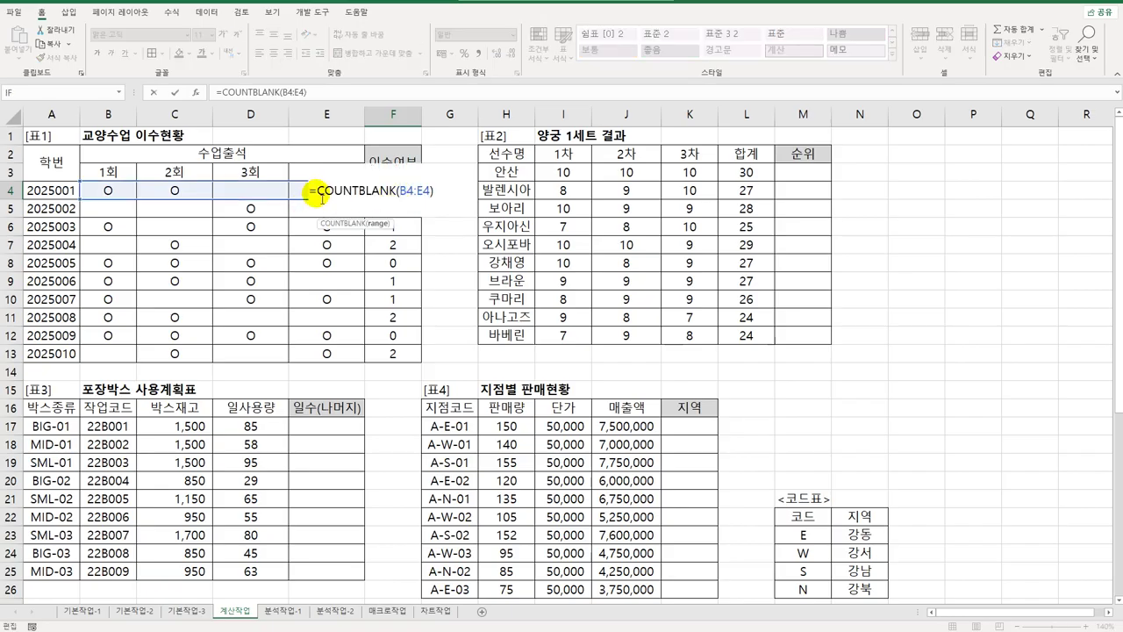
click(319, 195)
text(I)
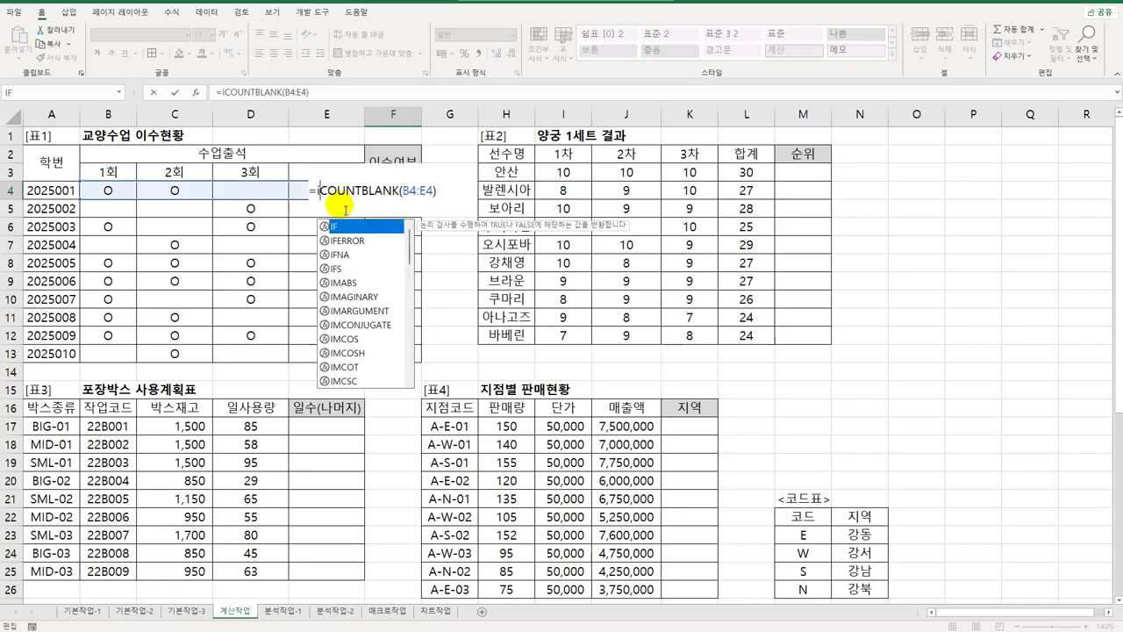
text(F()
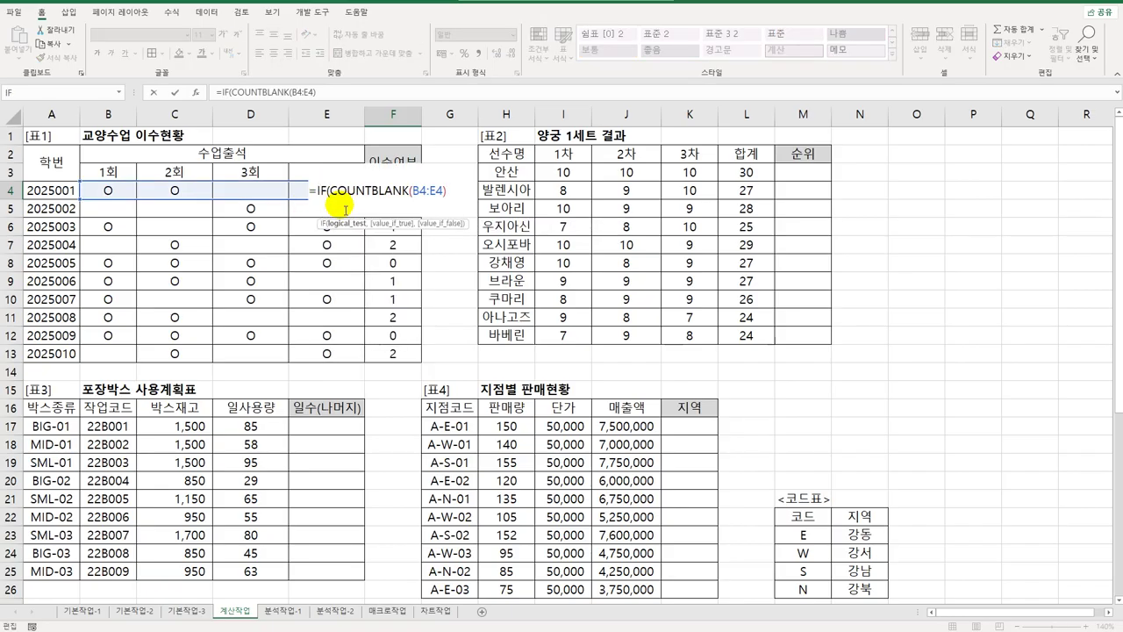
text(<=1)
text(,"이수","")
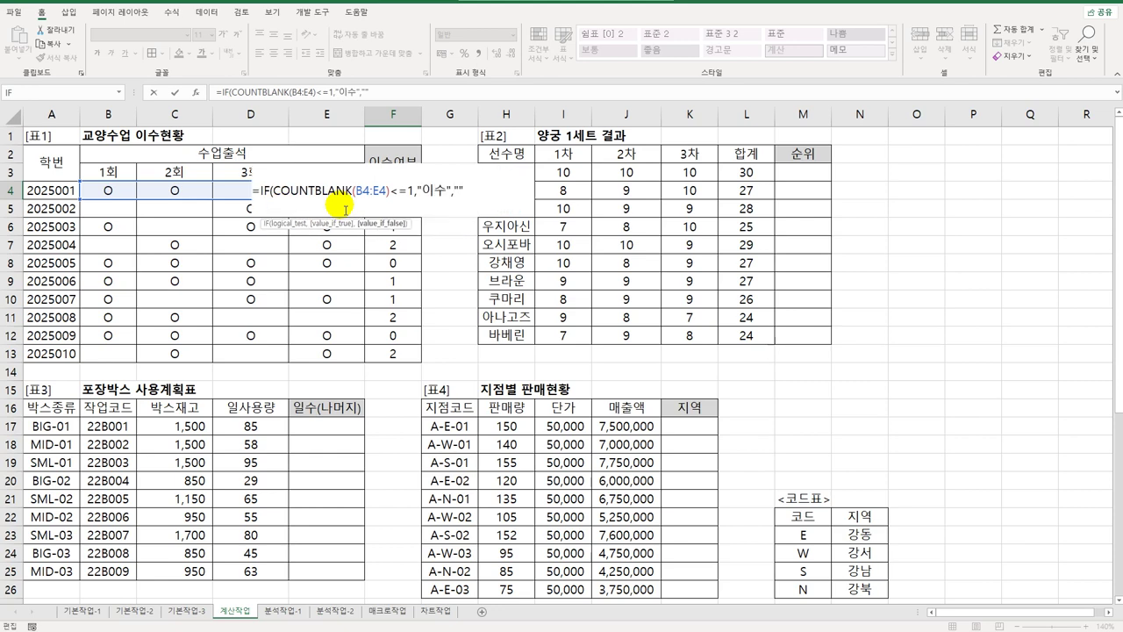
text())
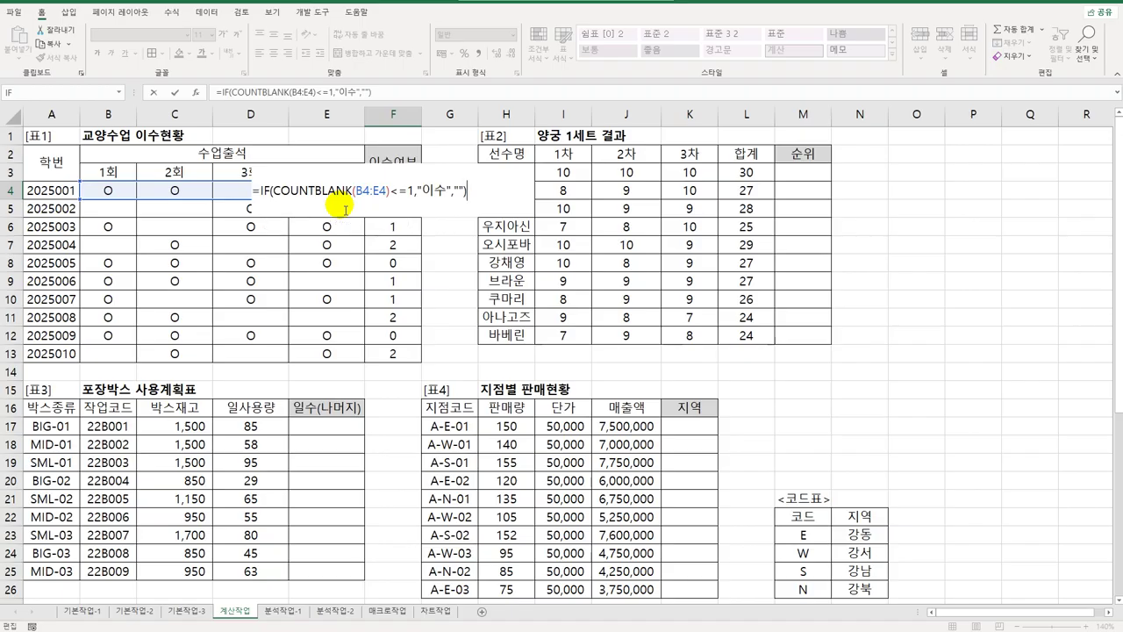
key(Return)
click(393, 188)
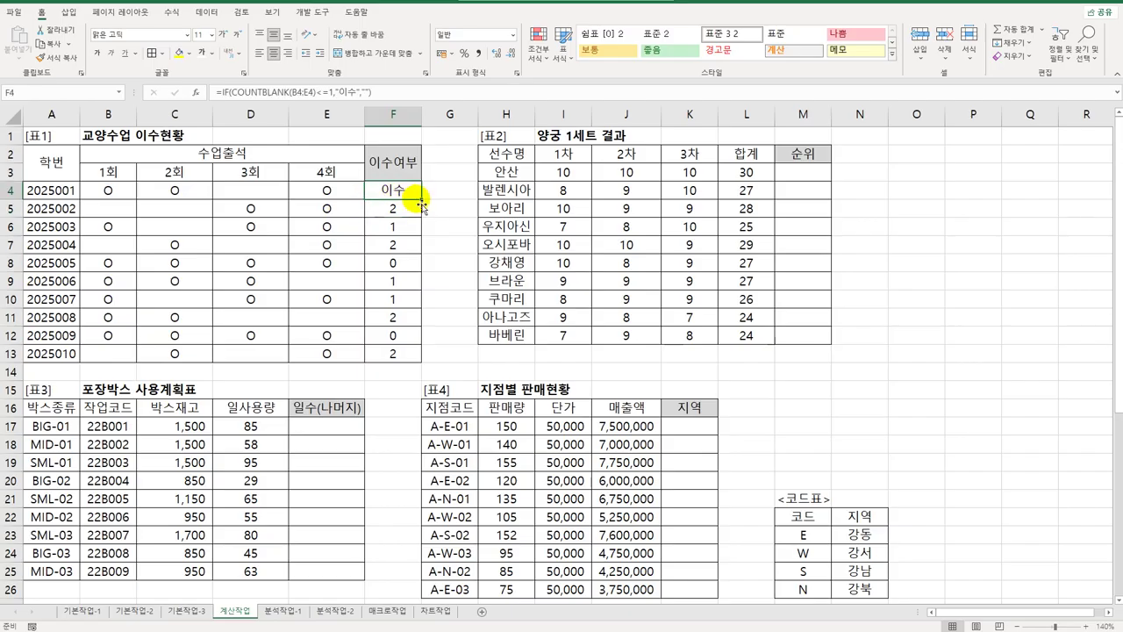
drag(421, 199, 423, 373)
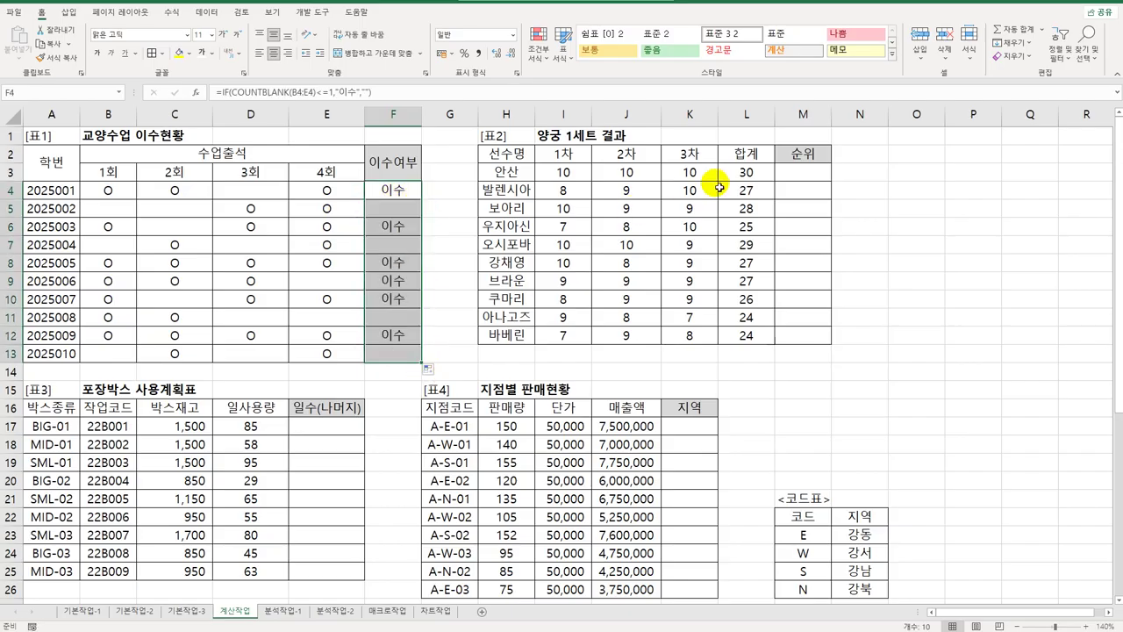
Step: Enter =RANK.EQ(L3,$L$3:$L$12) in the first 순위 cell, M3, and copy it down through M12
click(801, 175)
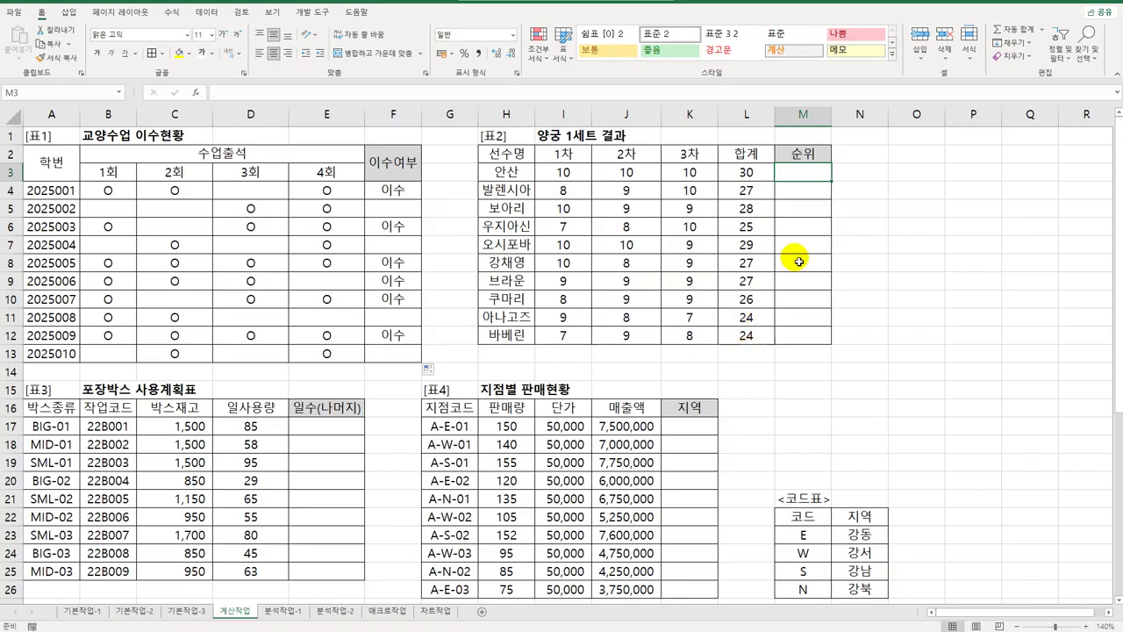
text(=rank)
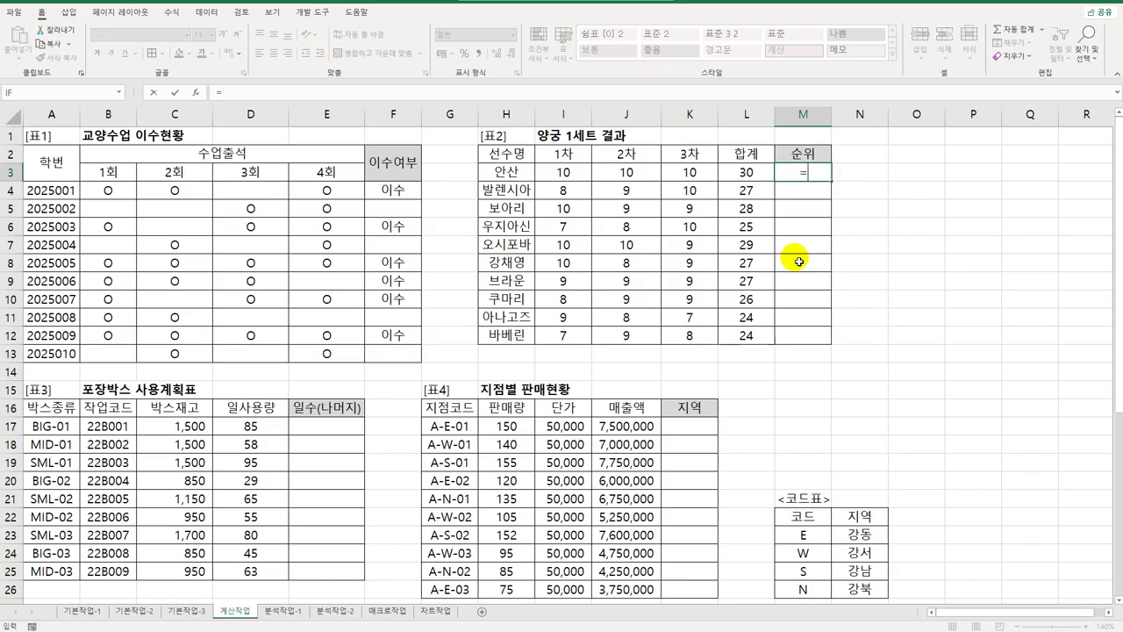
text(.)
key(Down)
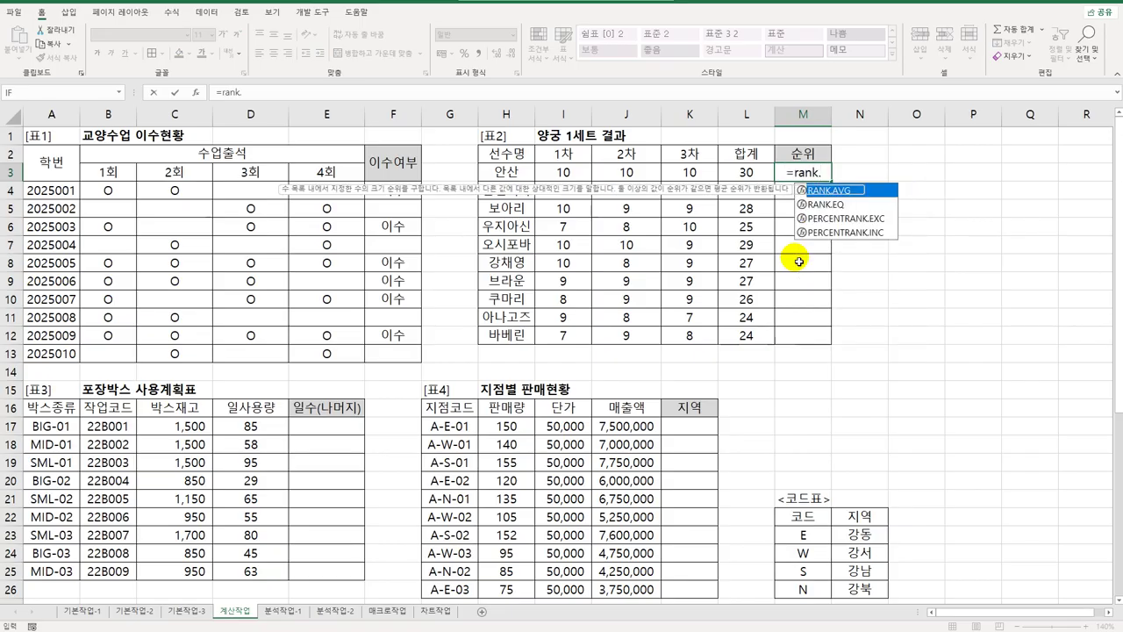
key(Tab)
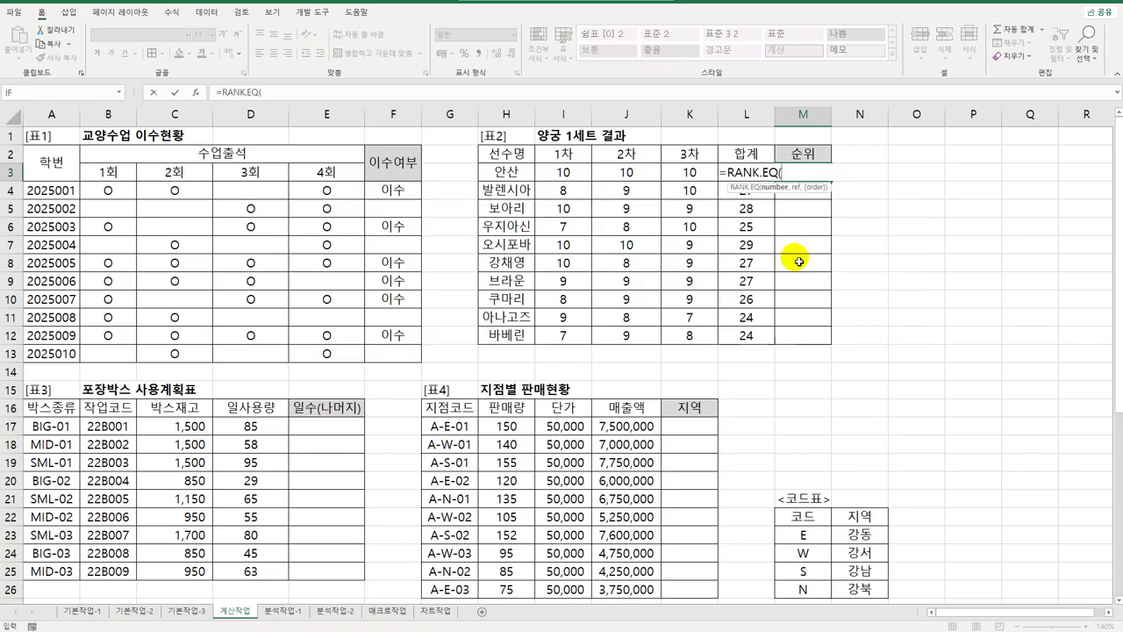
key(Left)
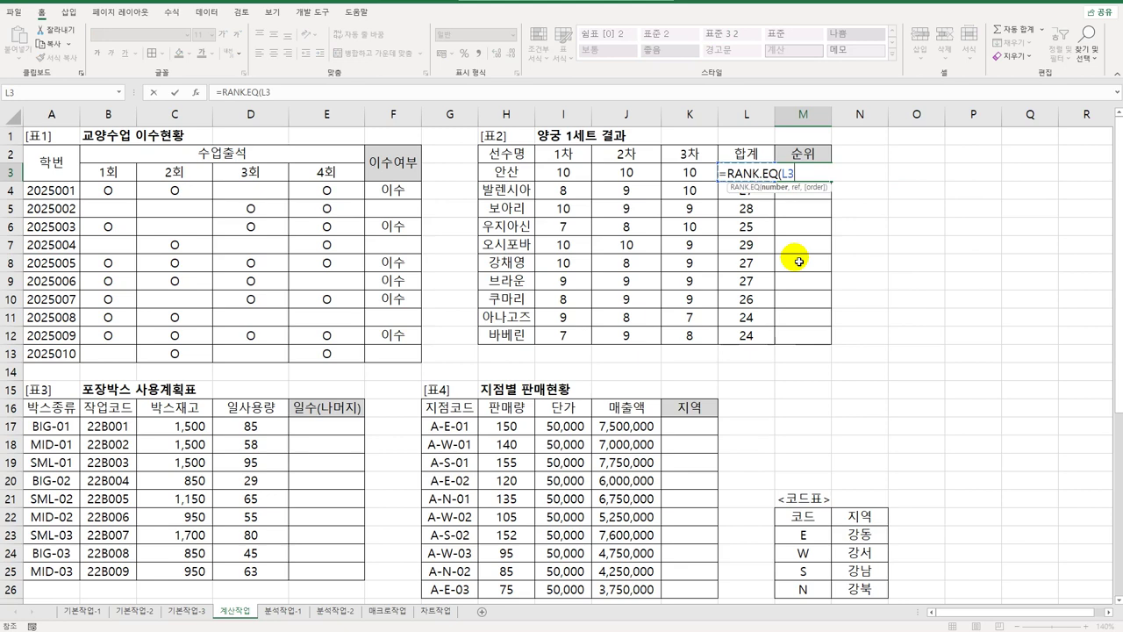
text(,)
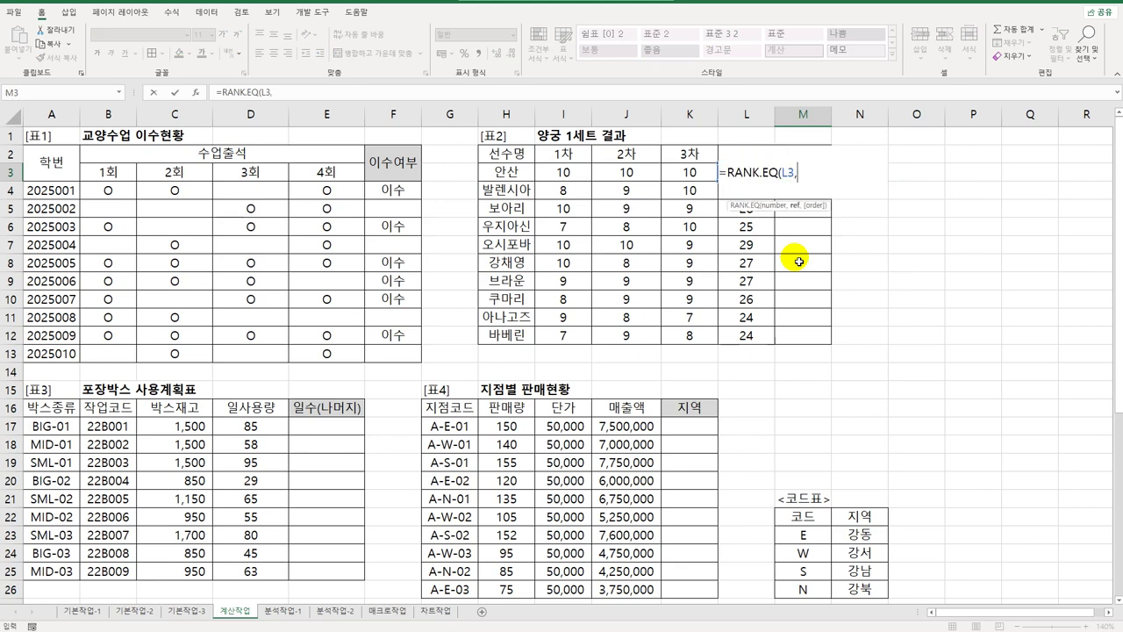
drag(737, 337, 728, 171)
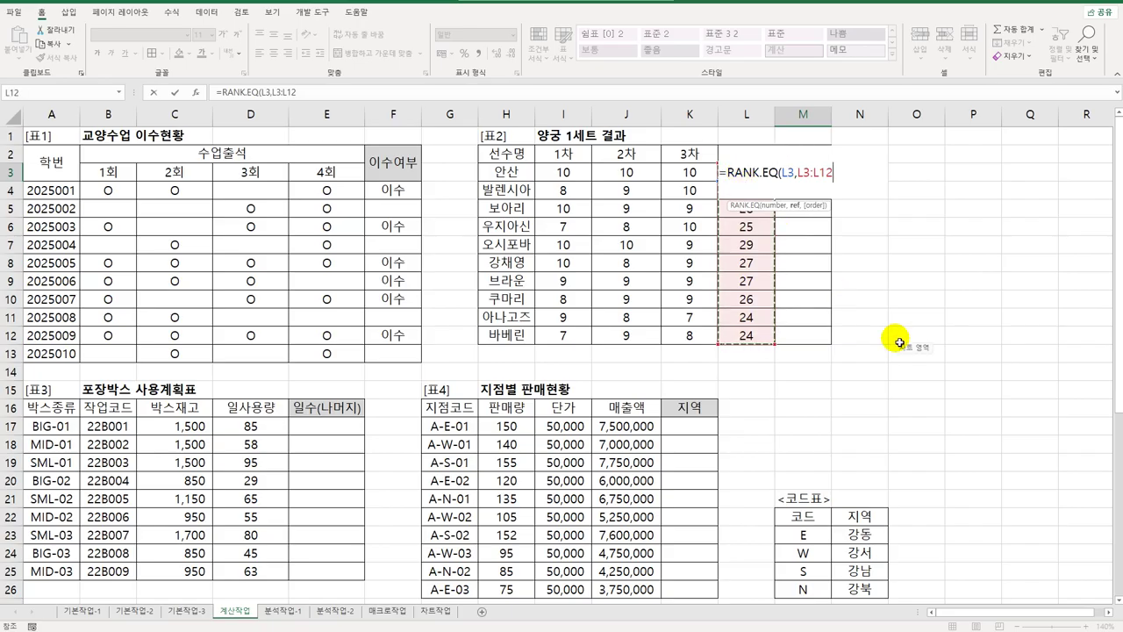
key(F4)
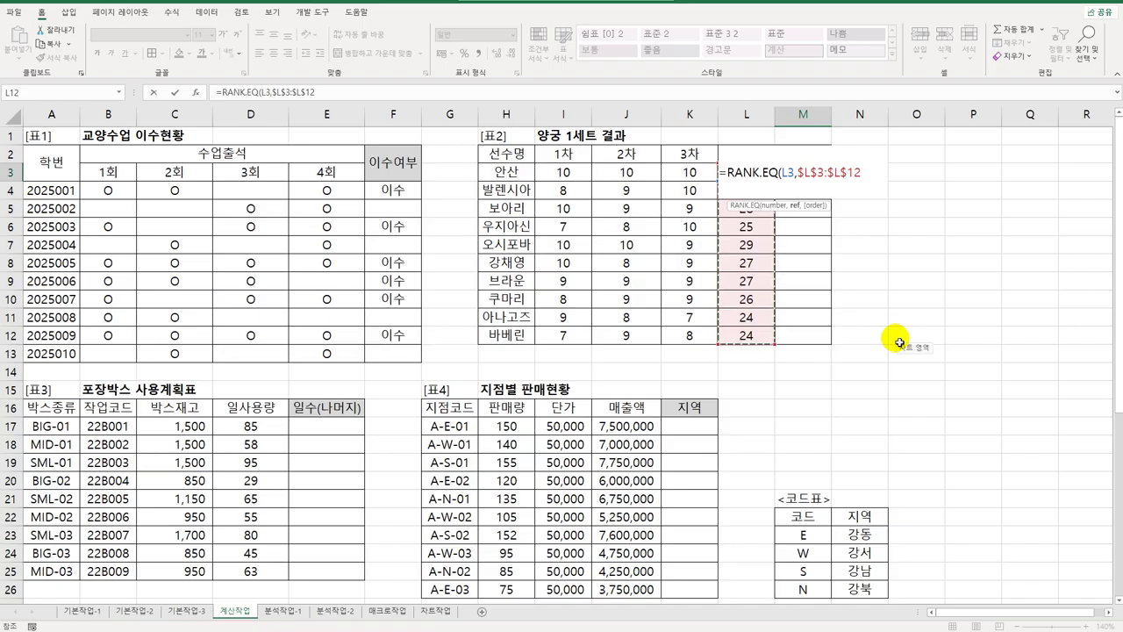
key(Return)
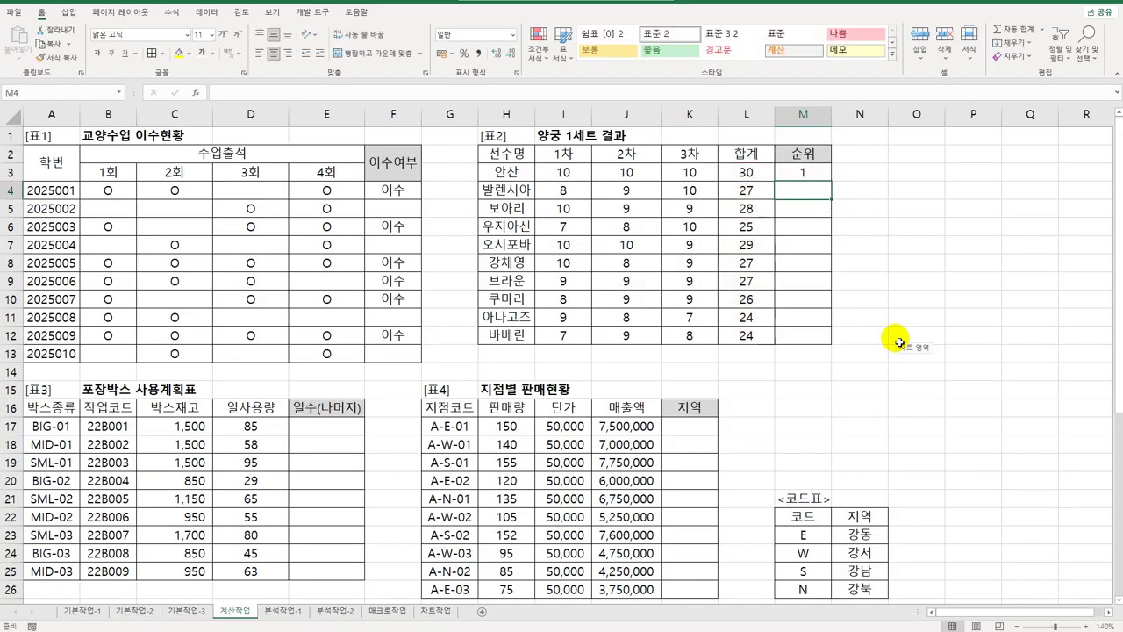
click(793, 170)
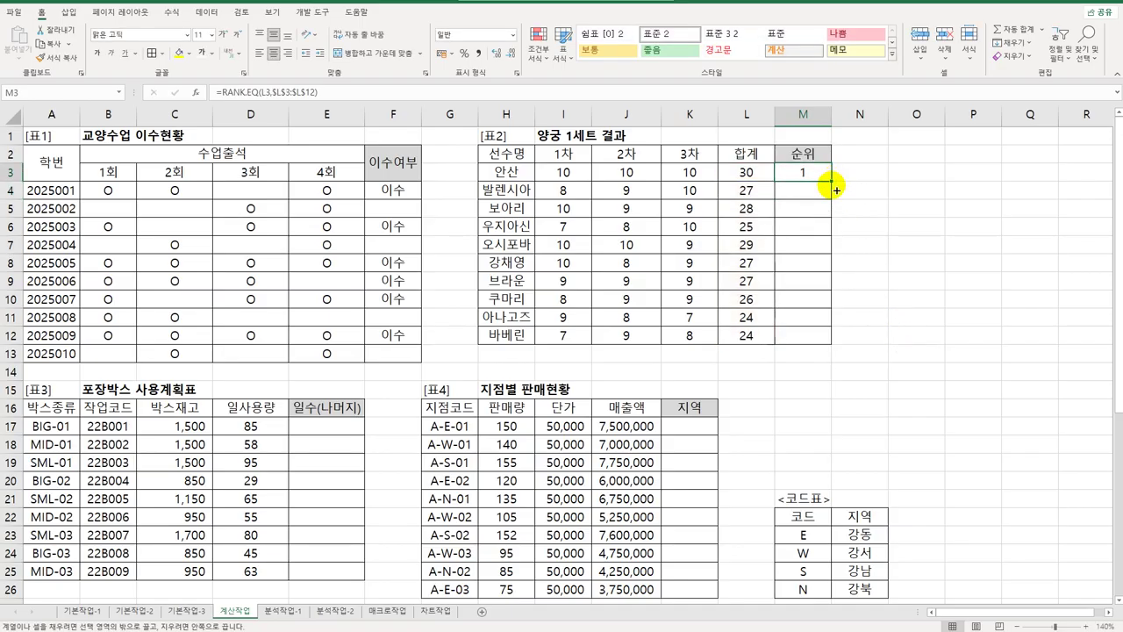
drag(829, 181, 835, 345)
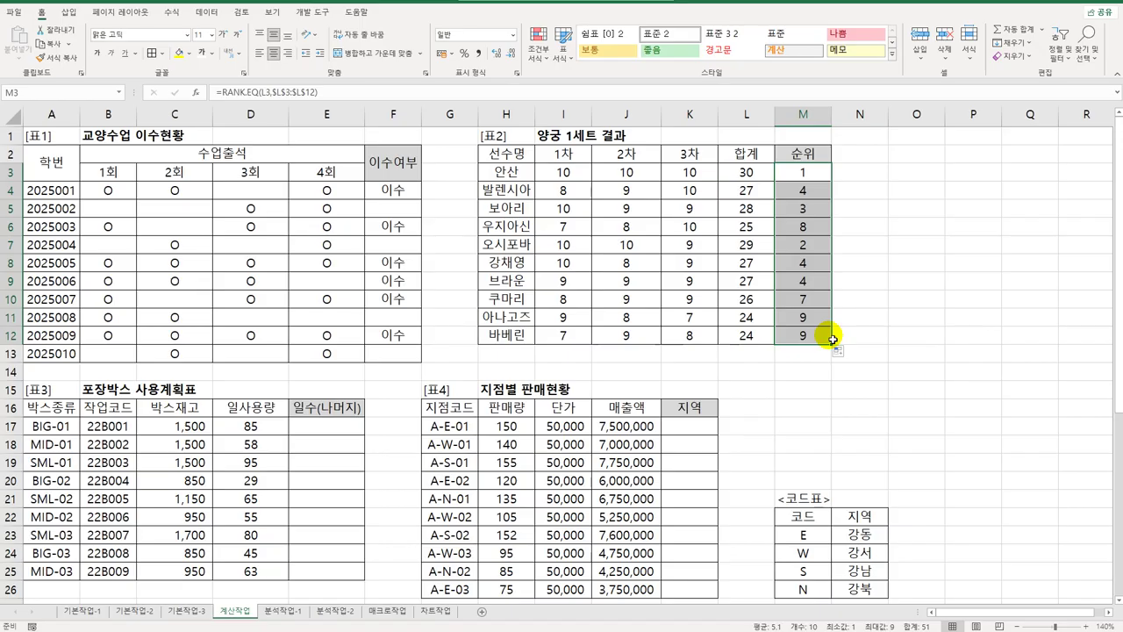
Step: Wrap the M3 rank formula in a CHOOSE function and open its function arguments for editing
click(818, 178)
double_click(817, 177)
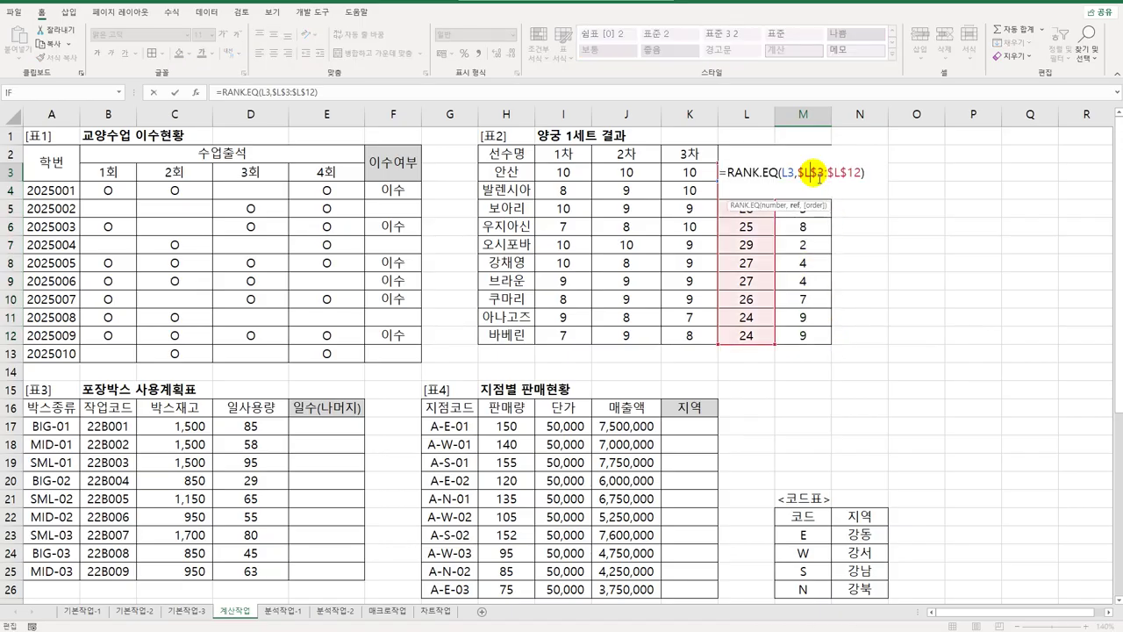
click(728, 172)
text(choo)
key(Tab)
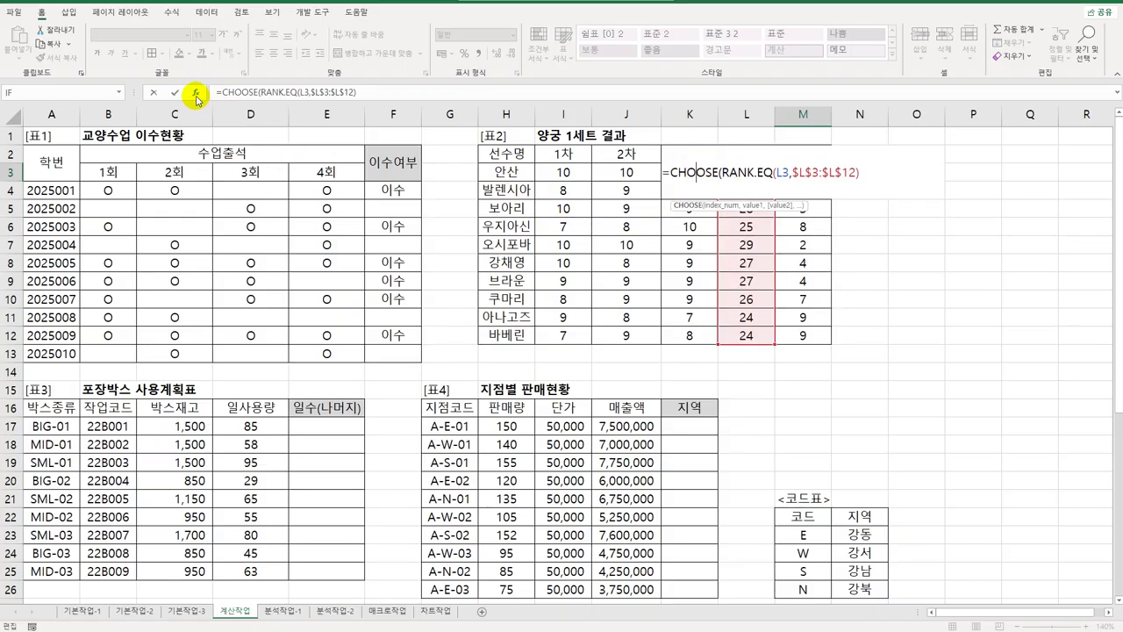
click(196, 92)
drag(659, 131, 751, 300)
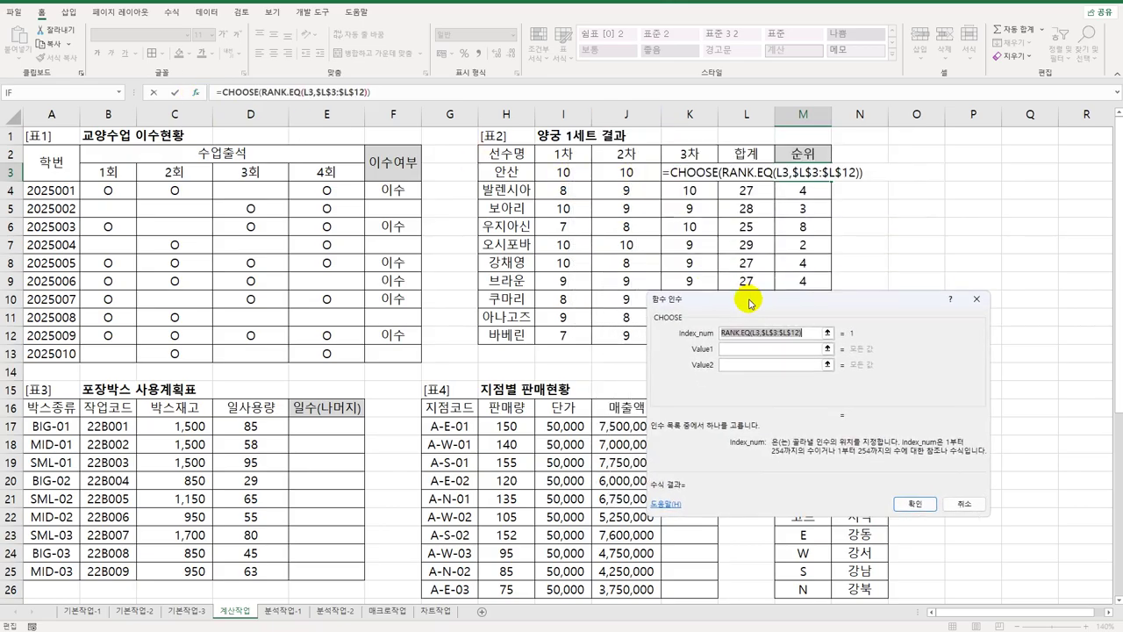
Step: Set the CHOOSE values to 1위, 2위 and 3위, and copy the M3 formula down through M12
click(757, 358)
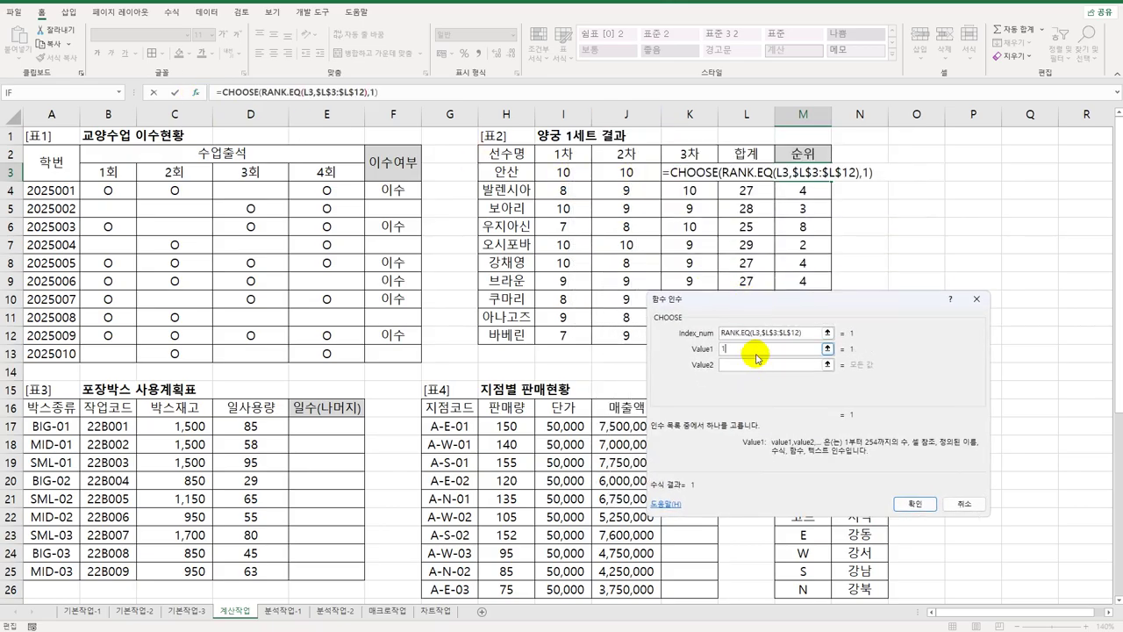
text(1)
text(위)
key(Tab)
text(2위)
key(Tab)
text(3위)
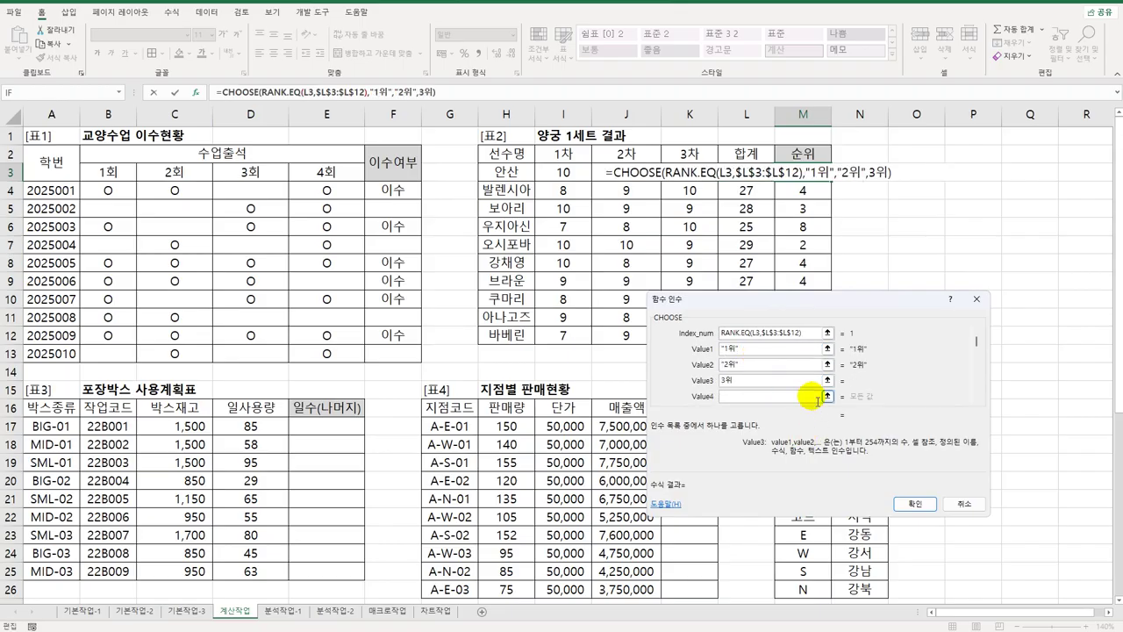
click(917, 504)
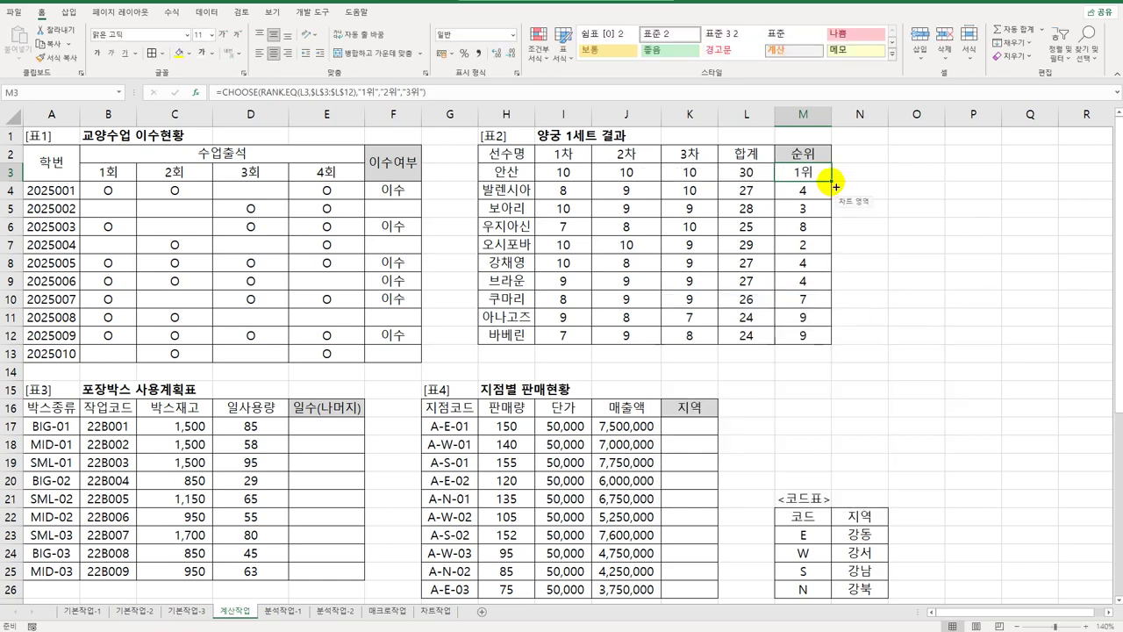
drag(829, 181, 834, 346)
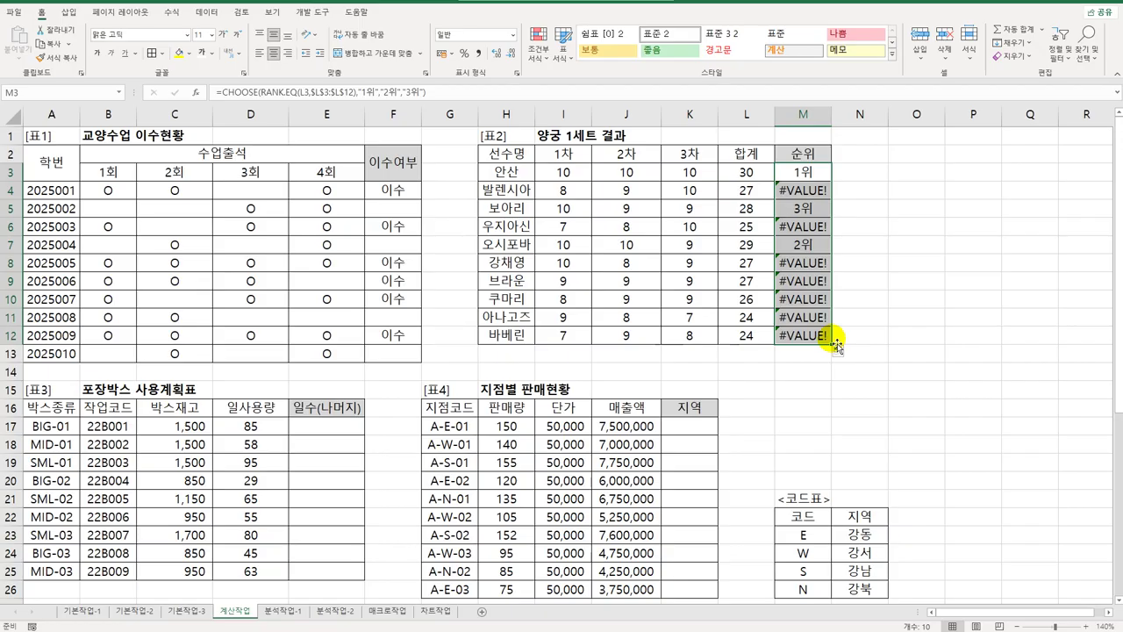
Step: Wrap the M3 CHOOSE formula in IFERROR with "" as the error value and copy it down through M12
click(803, 172)
double_click(803, 172)
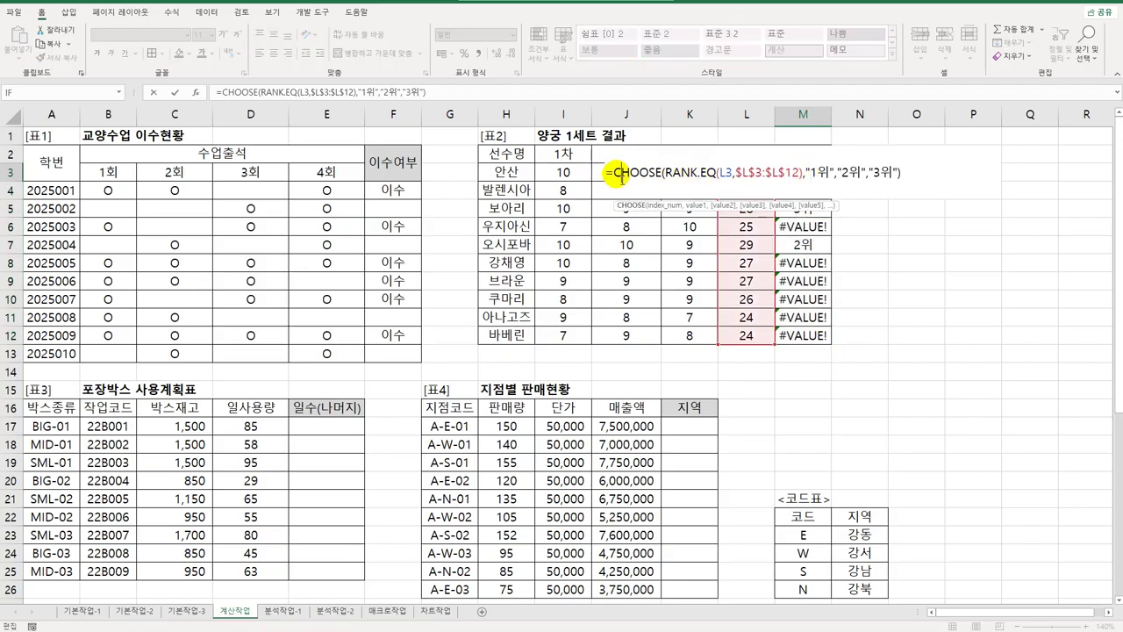
click(614, 172)
text(ㅑ)
key(BackSpace)
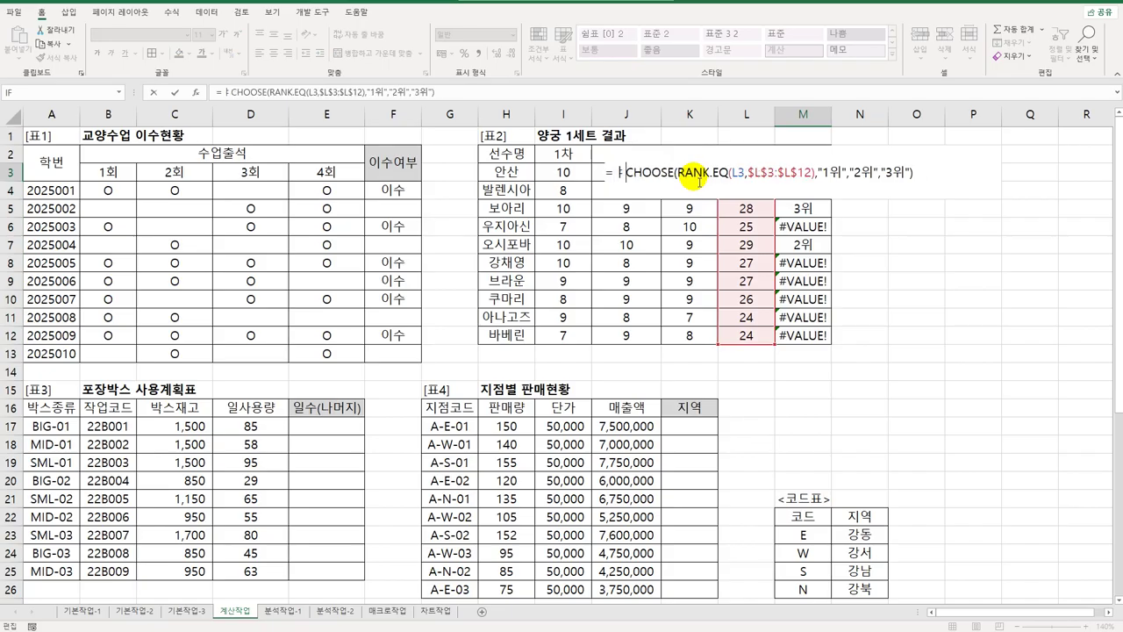
text(if)
key(Down)
key(Tab)
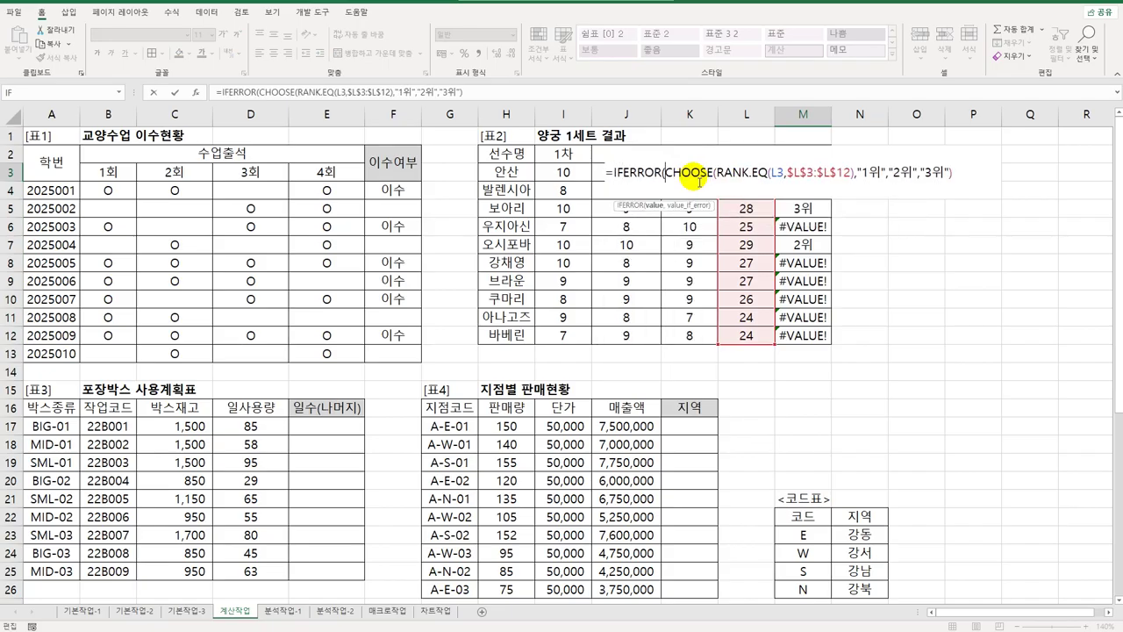
key(End)
text(,""))
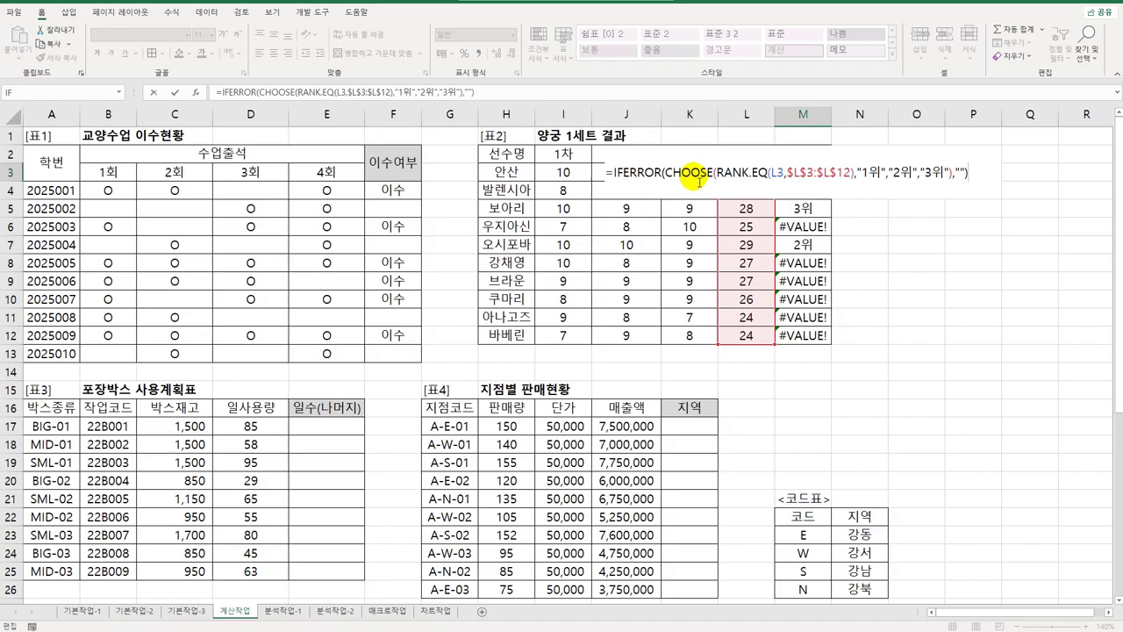
key(Return)
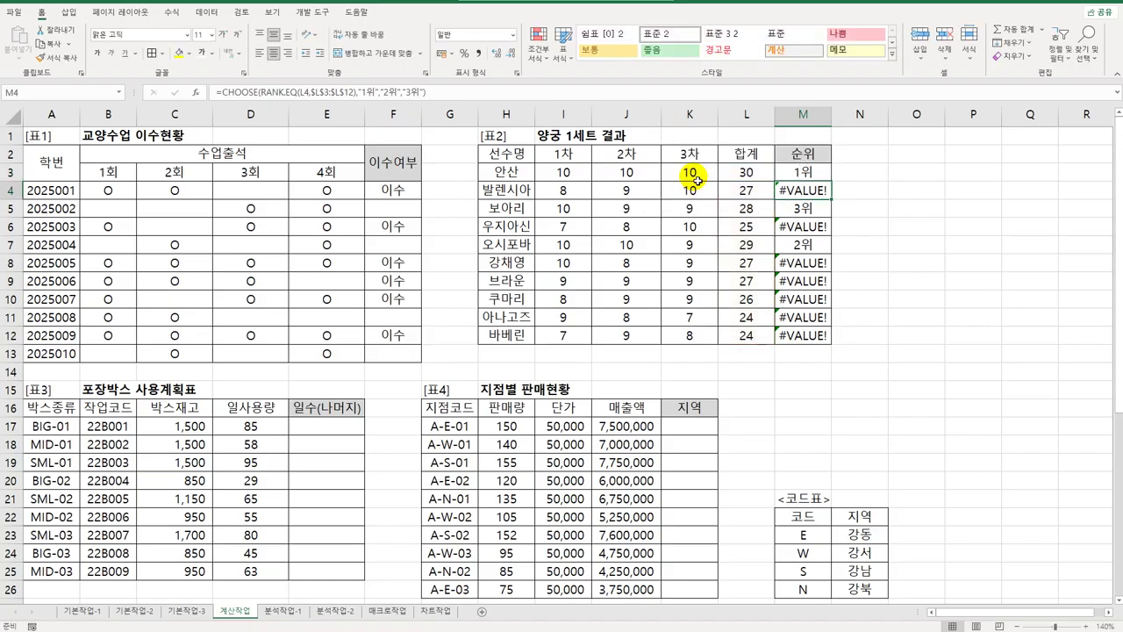
key(Up)
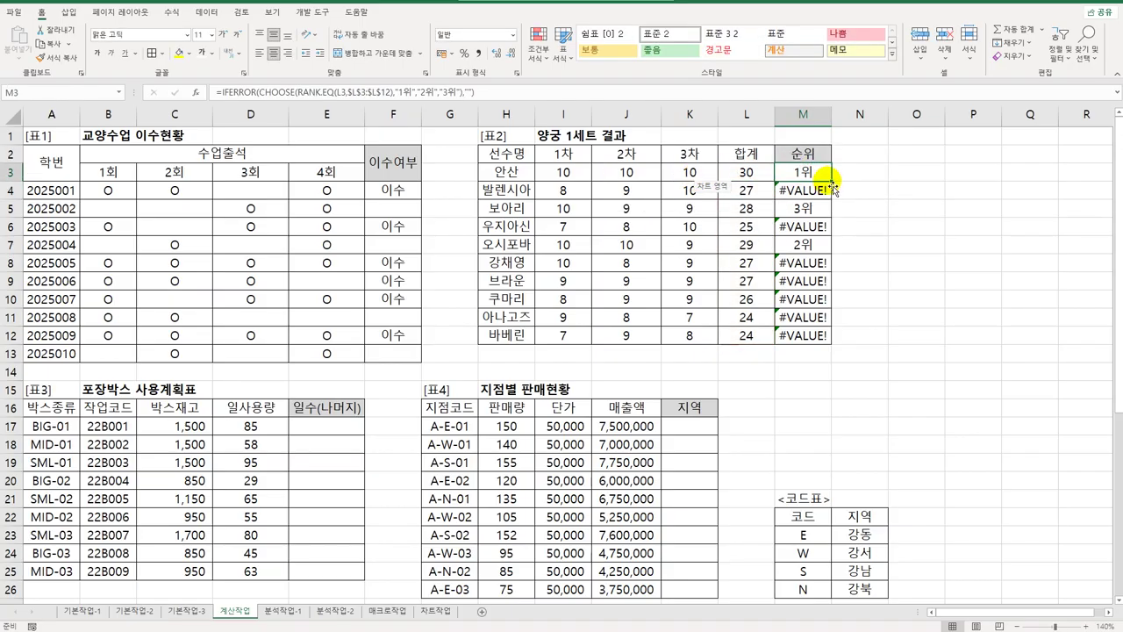
drag(830, 181, 823, 342)
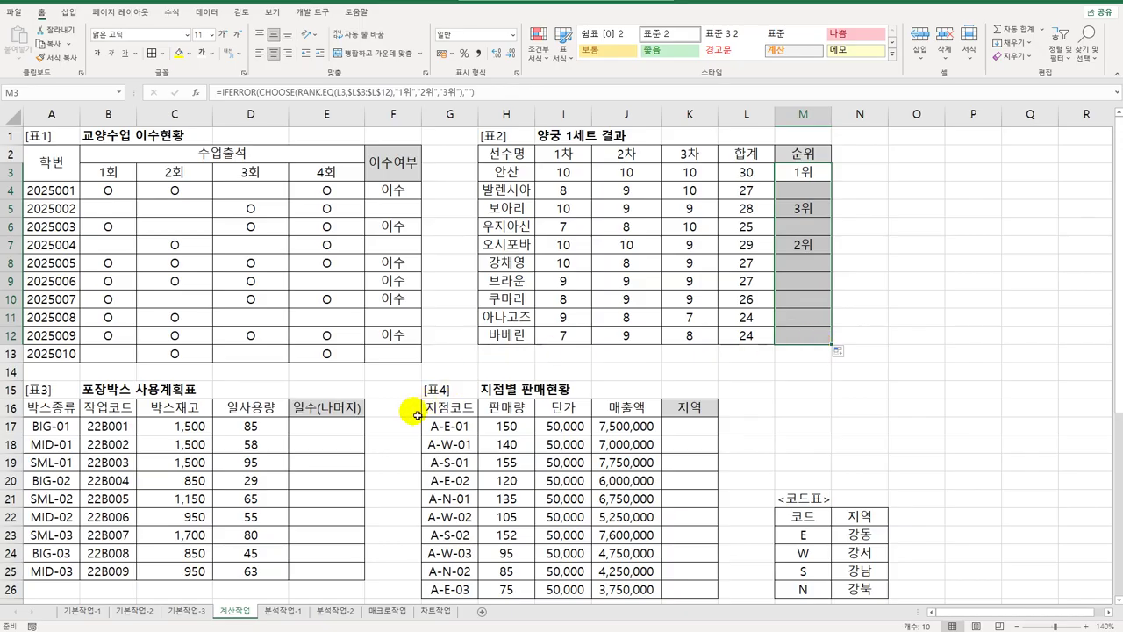
Step: Enter =C17/D17 in the first 일수(나머지) cell, E17, to divide 박스재고 by 일사용량
click(329, 428)
scroll(329, 427, down, 3)
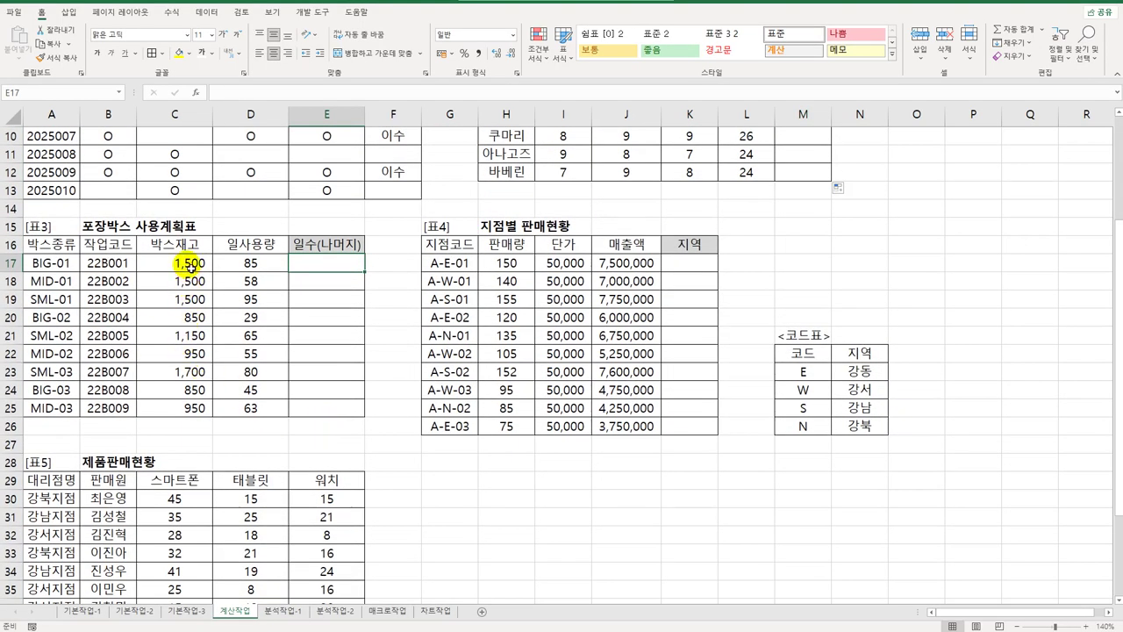
drag(191, 264, 187, 414)
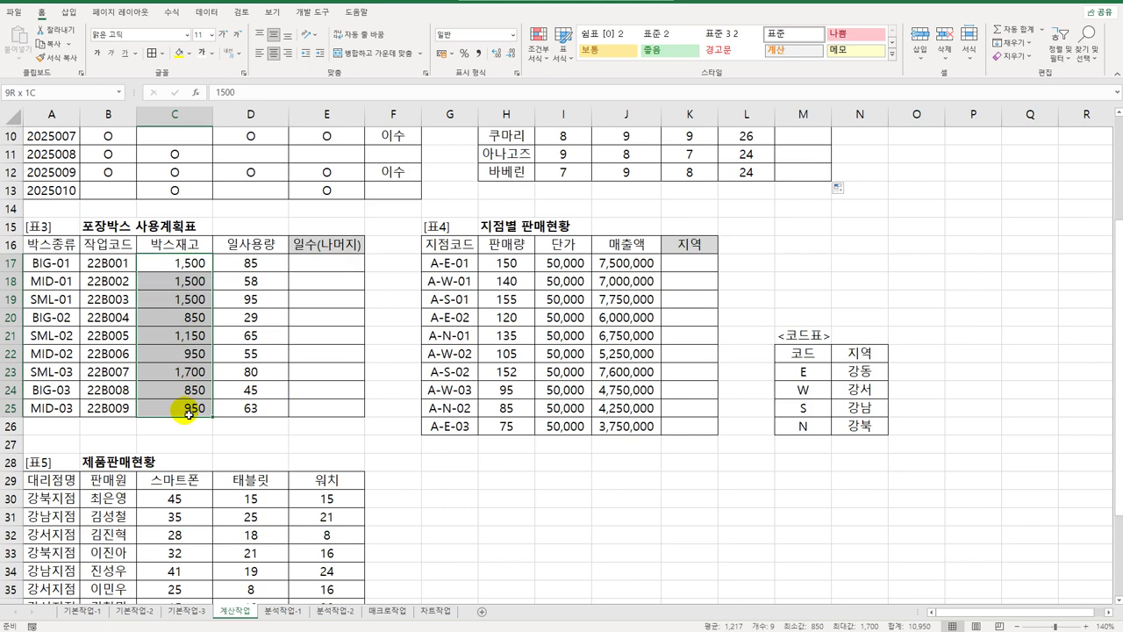
drag(251, 263, 255, 409)
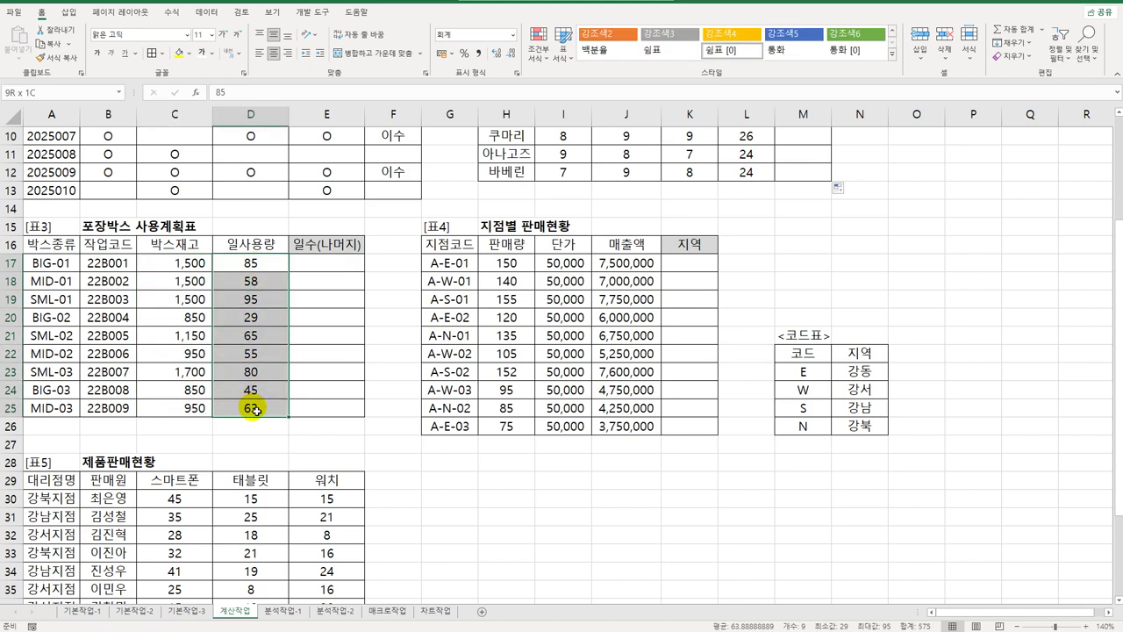
click(330, 267)
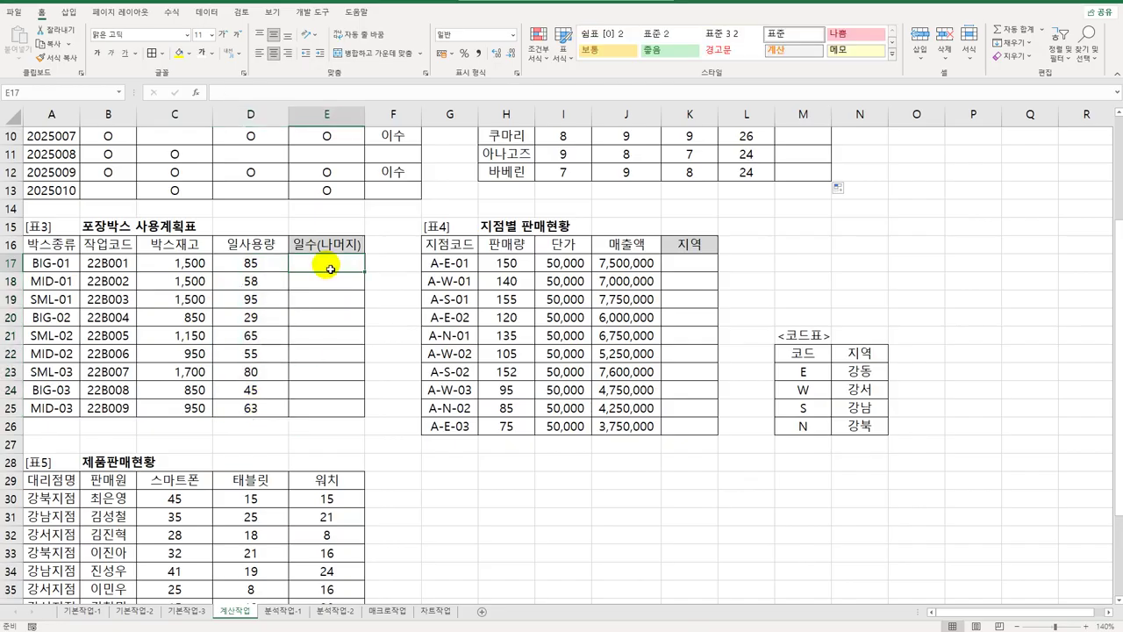
drag(329, 269, 331, 409)
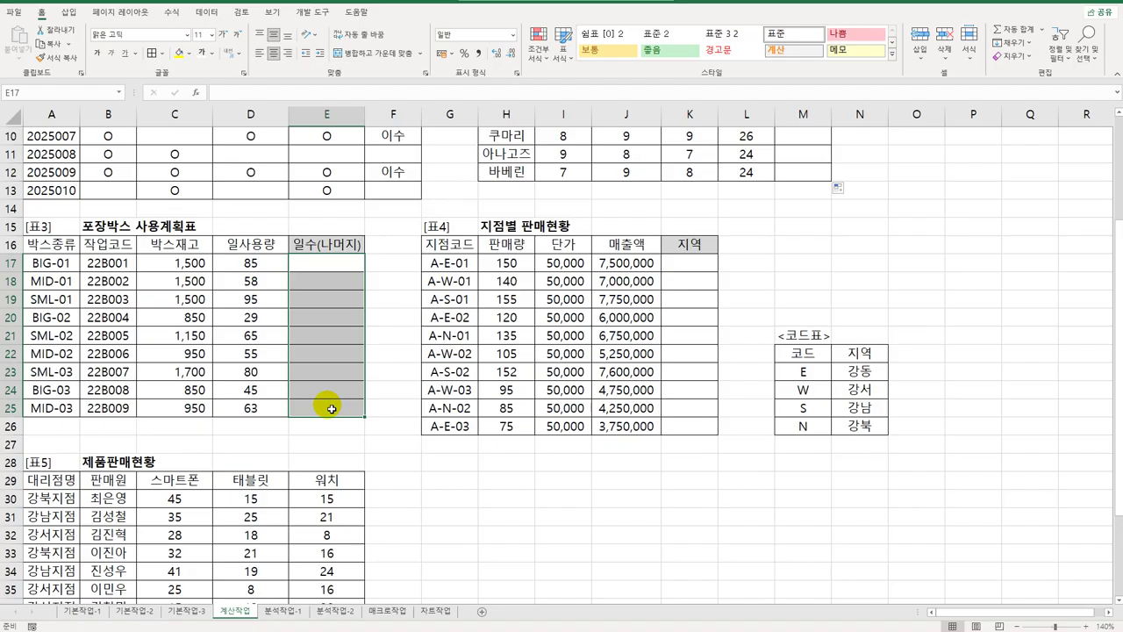
click(331, 268)
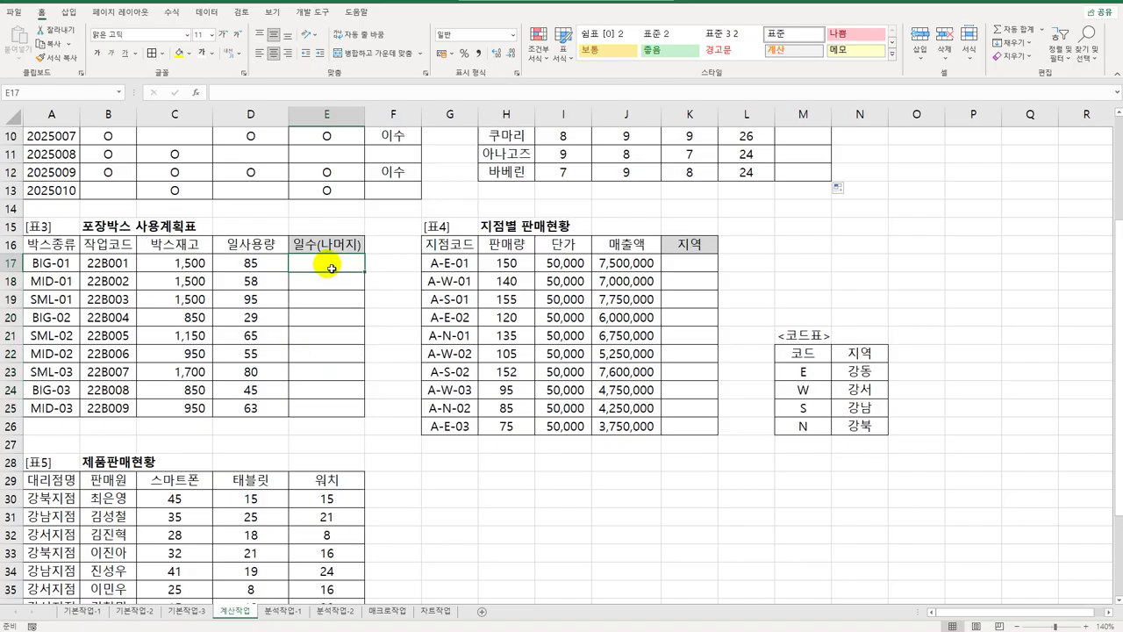
text(=)
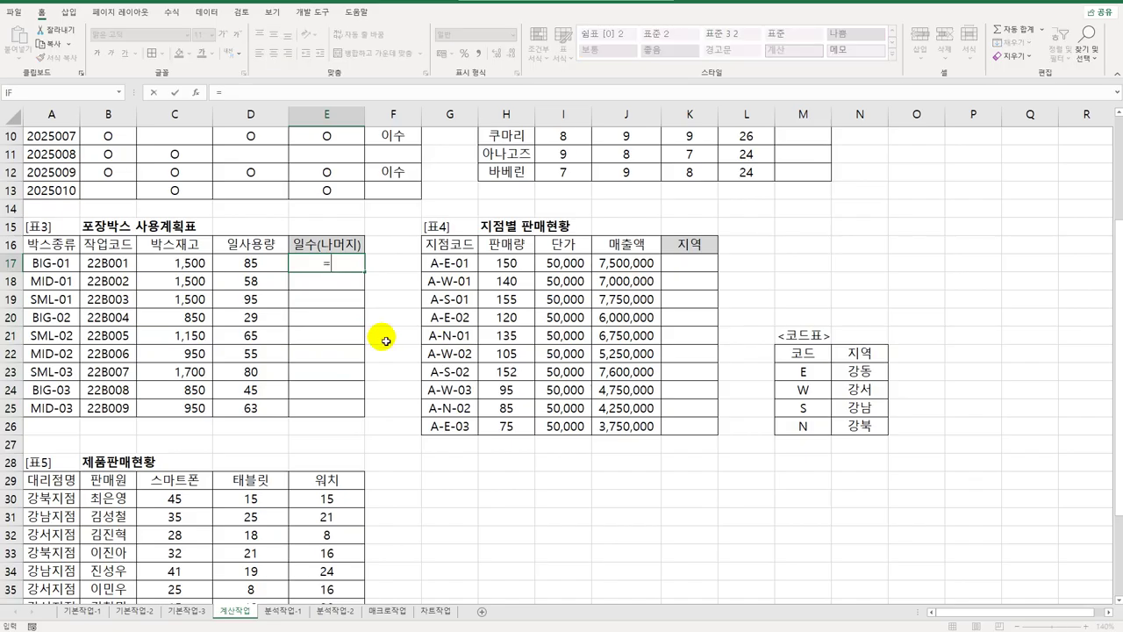
key(Left)
key(Left)
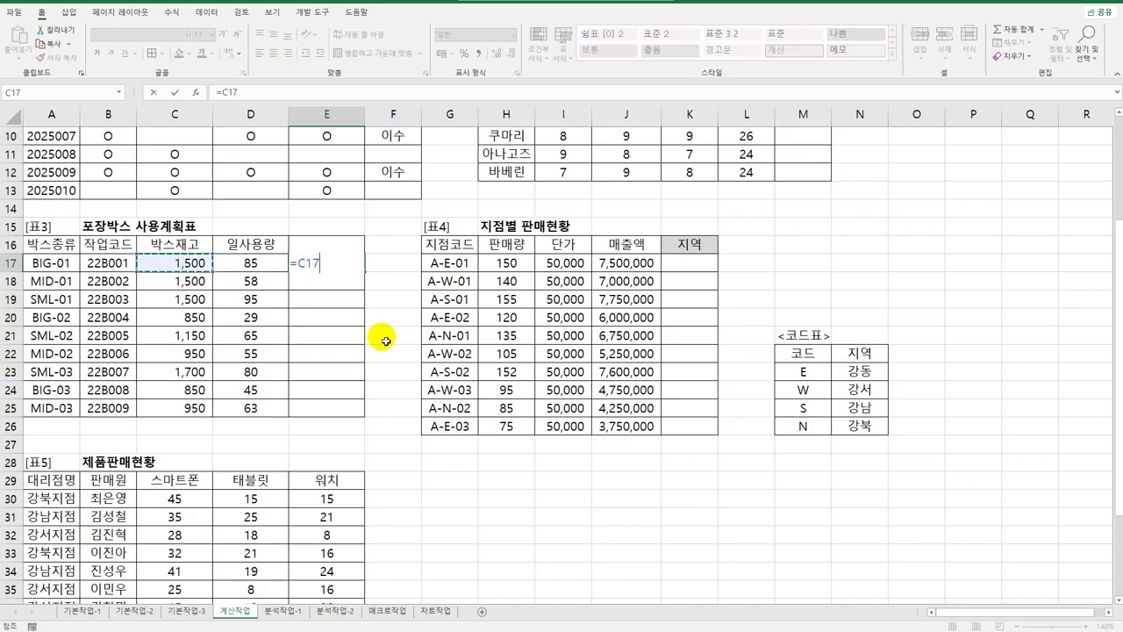
text(/)
key(Left)
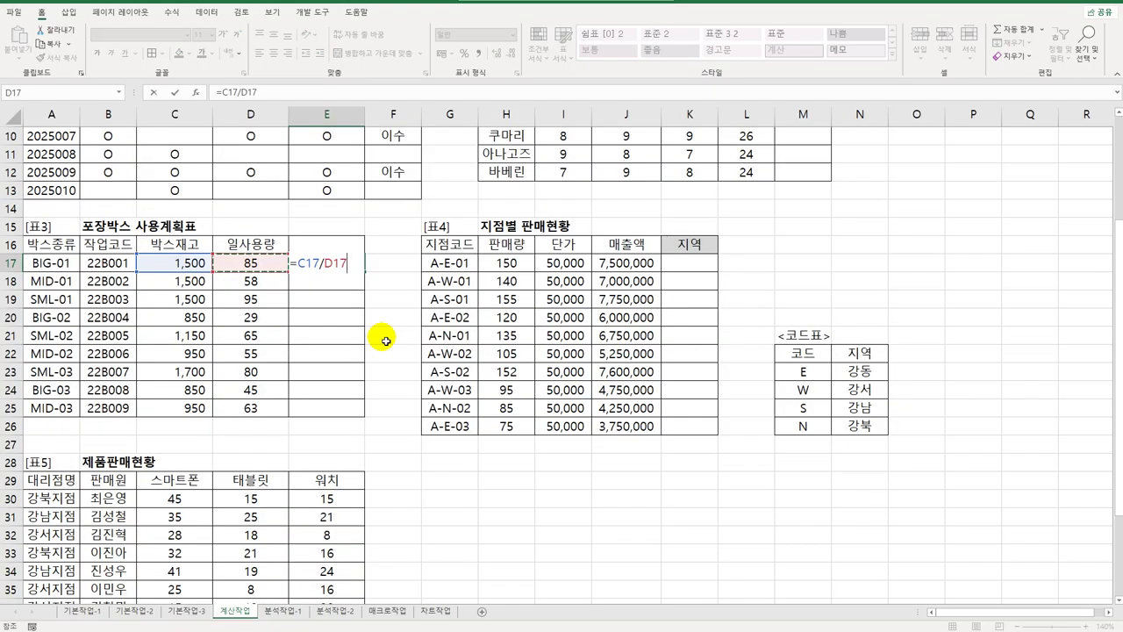
key(Return)
key(Up)
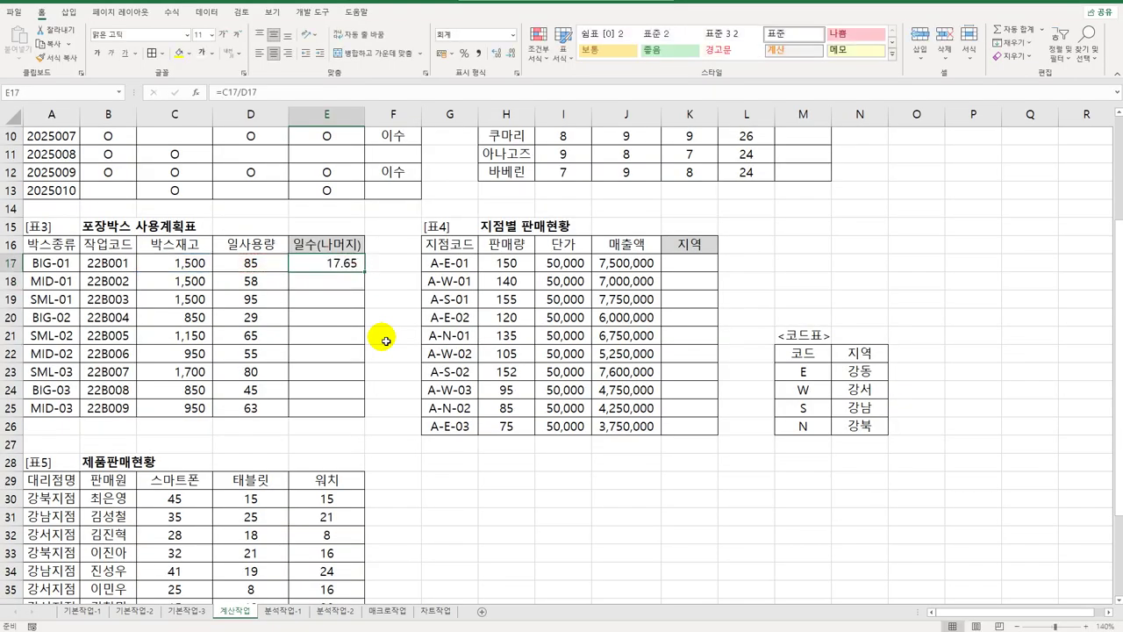
Step: Wrap the E17 division in an INT function so the formula reads =INT(C17/D17)
double_click(316, 271)
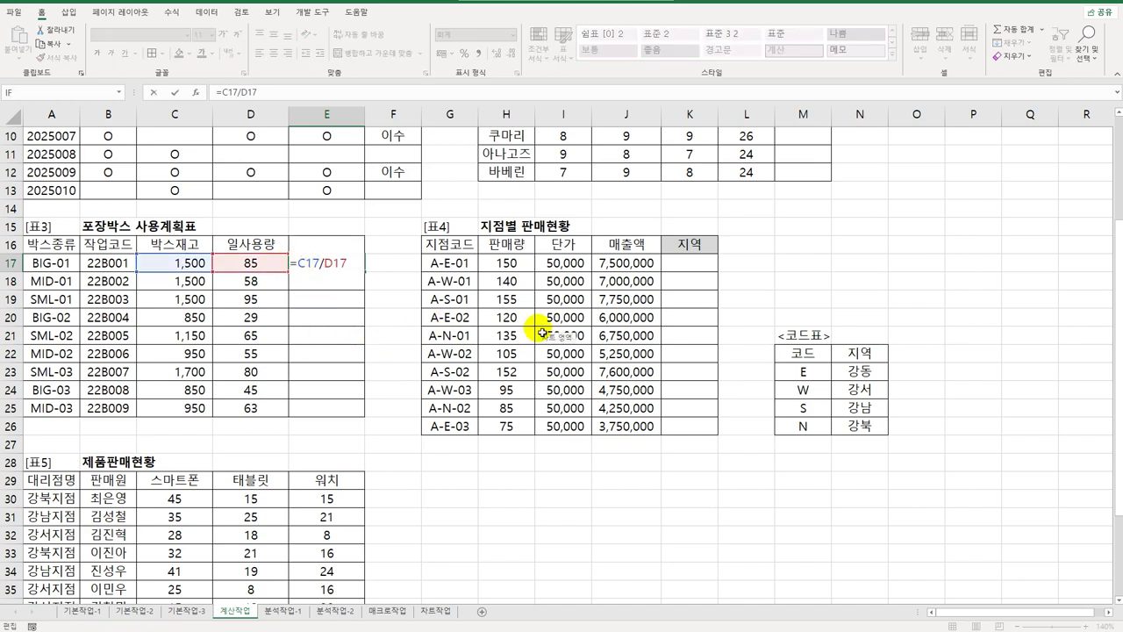
key(Home)
key(Right)
text(int()
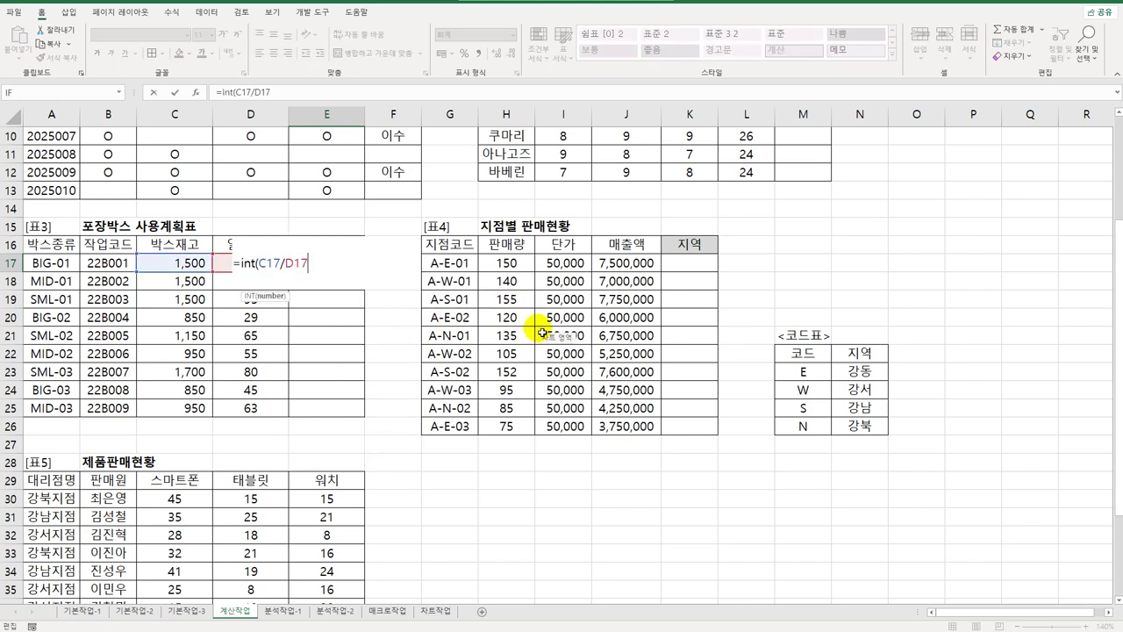
text())
key(Return)
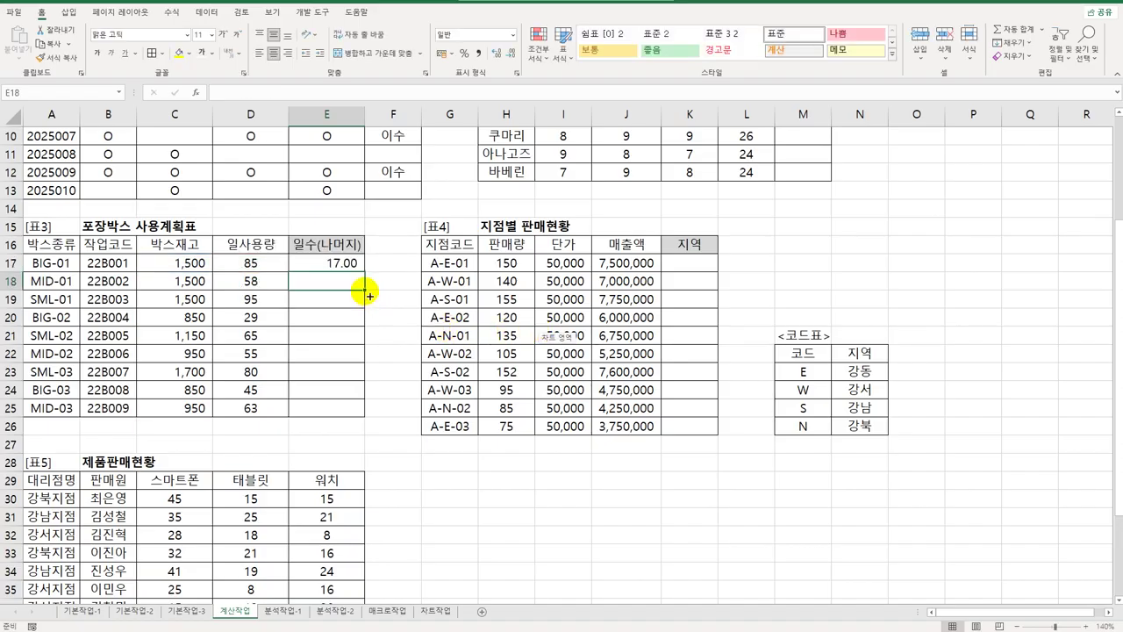
Step: Append &"("&MOD(C17,D17)&")" to the INT formula in E17 and copy it down through E25
click(348, 268)
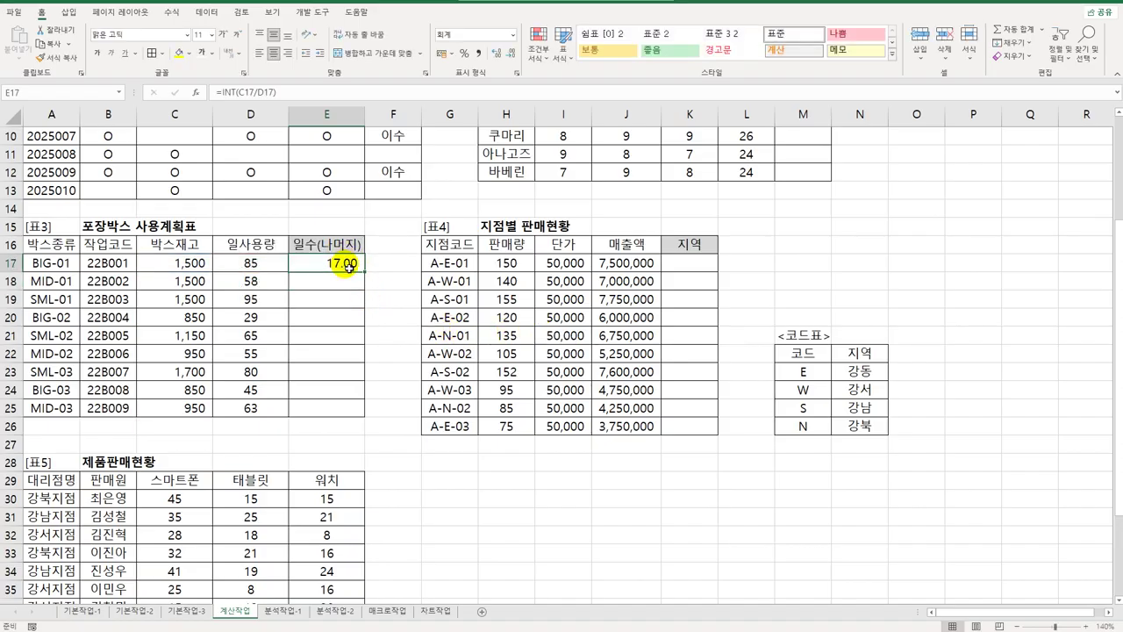
double_click(349, 268)
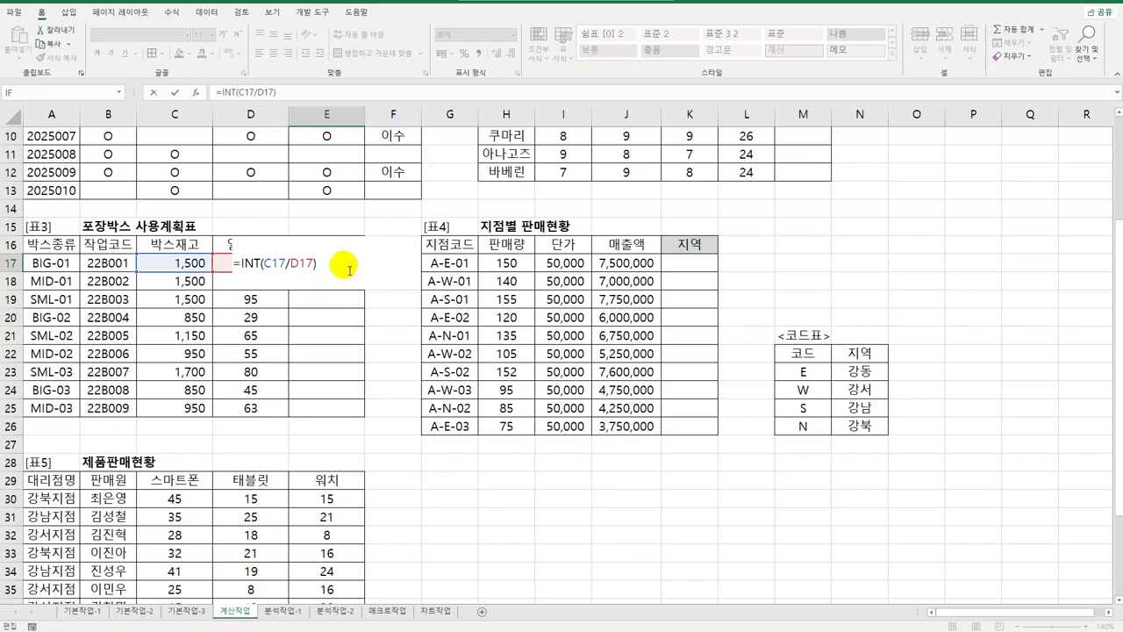
text(*)
key(BackSpace)
text(&"("&mod()
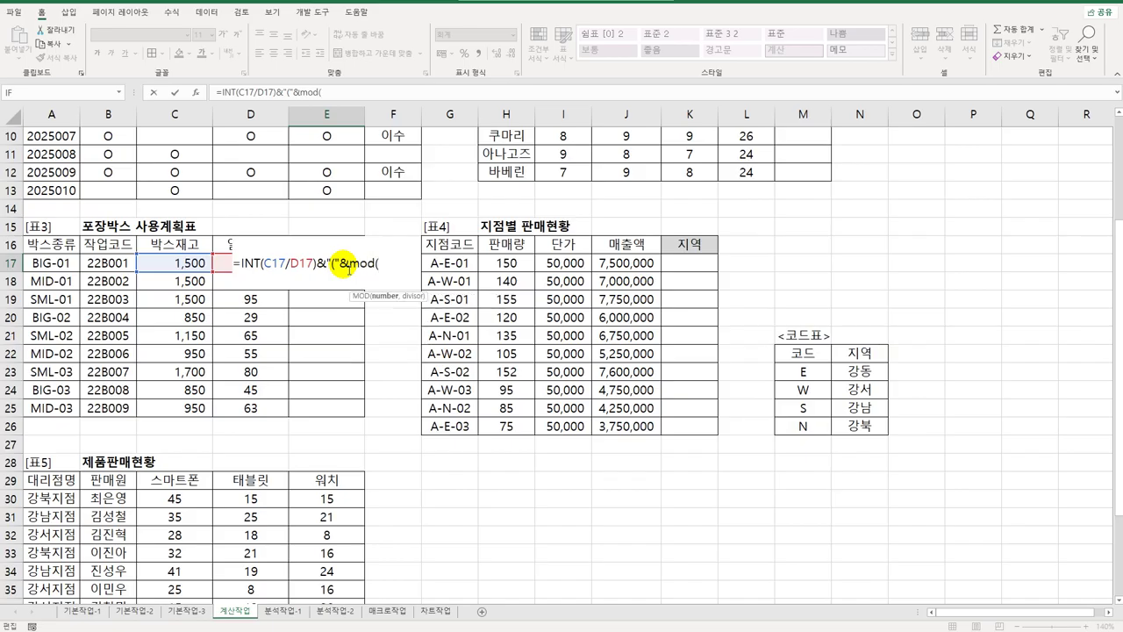
click(167, 267)
text(,)
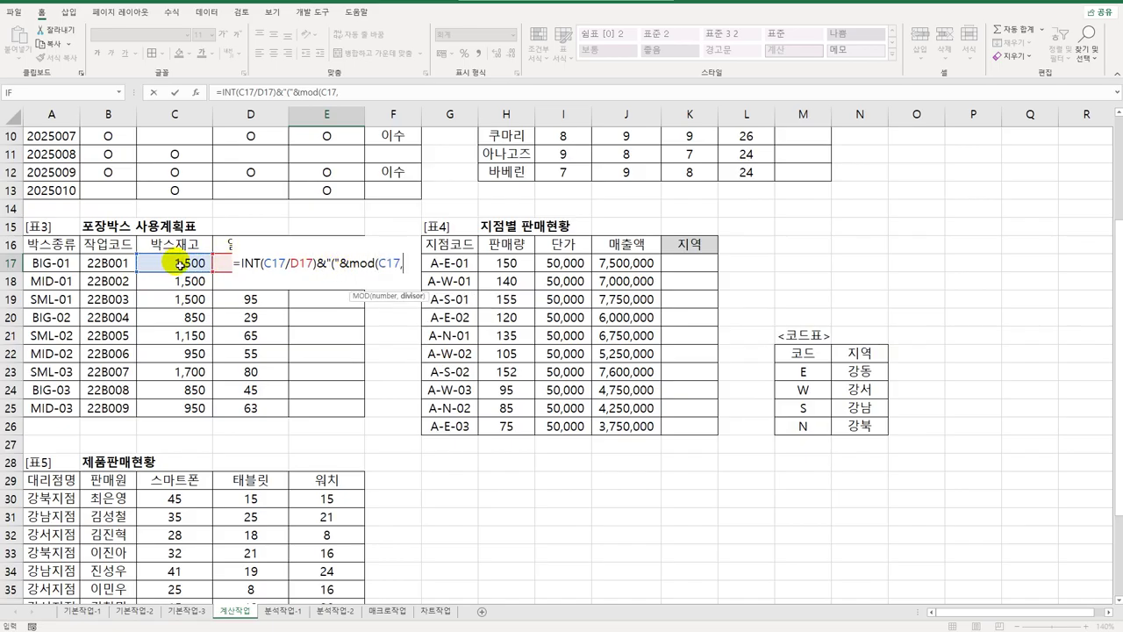
click(225, 262)
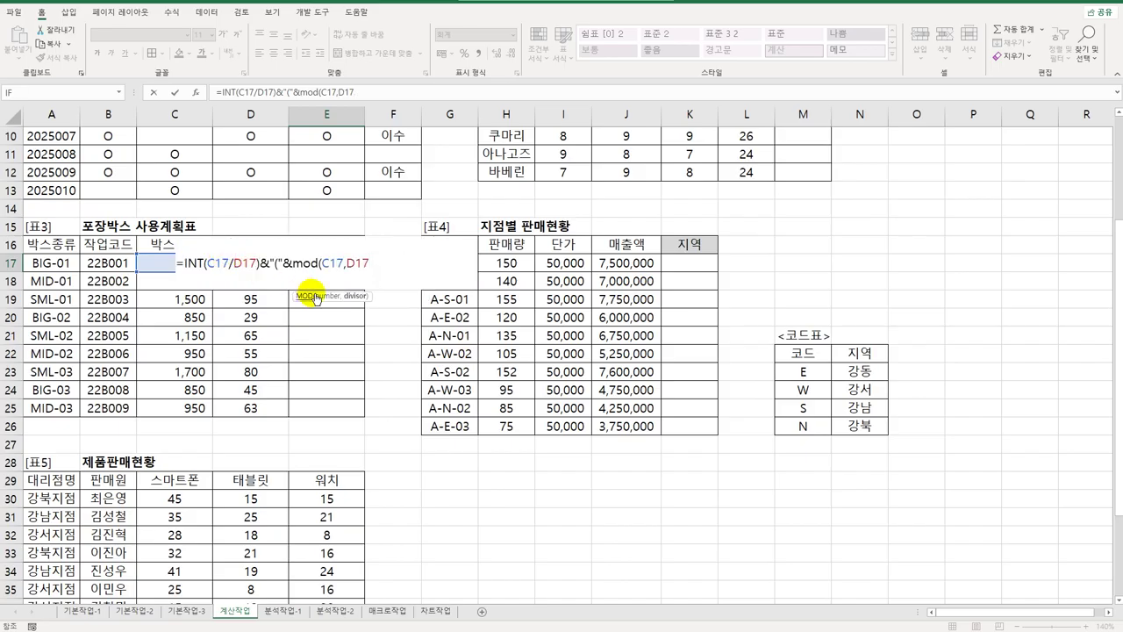
text()&)
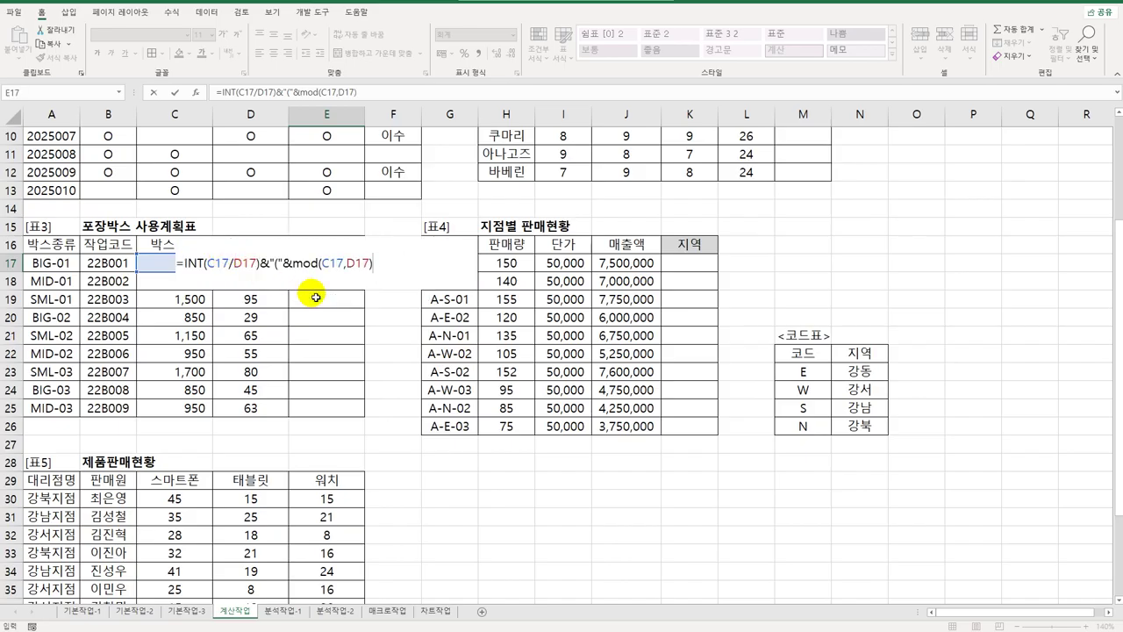
text(")")
key(Return)
click(355, 269)
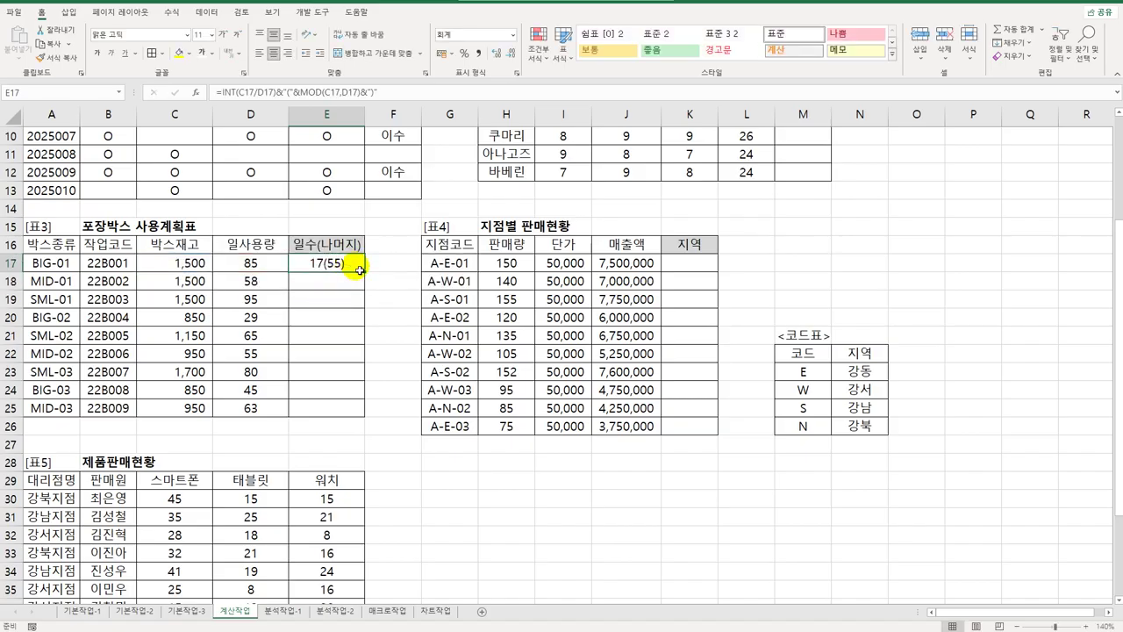
drag(364, 273, 366, 412)
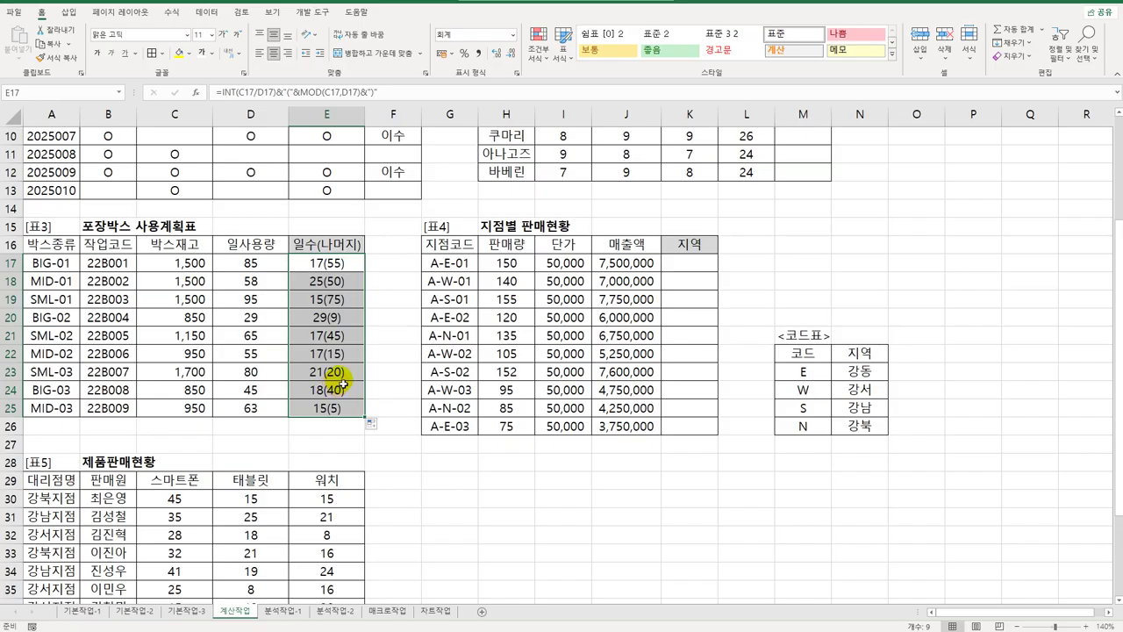
Step: Examine the 지점코드 and 지역 columns of 표4 and the code and region columns of the 코드표
click(692, 271)
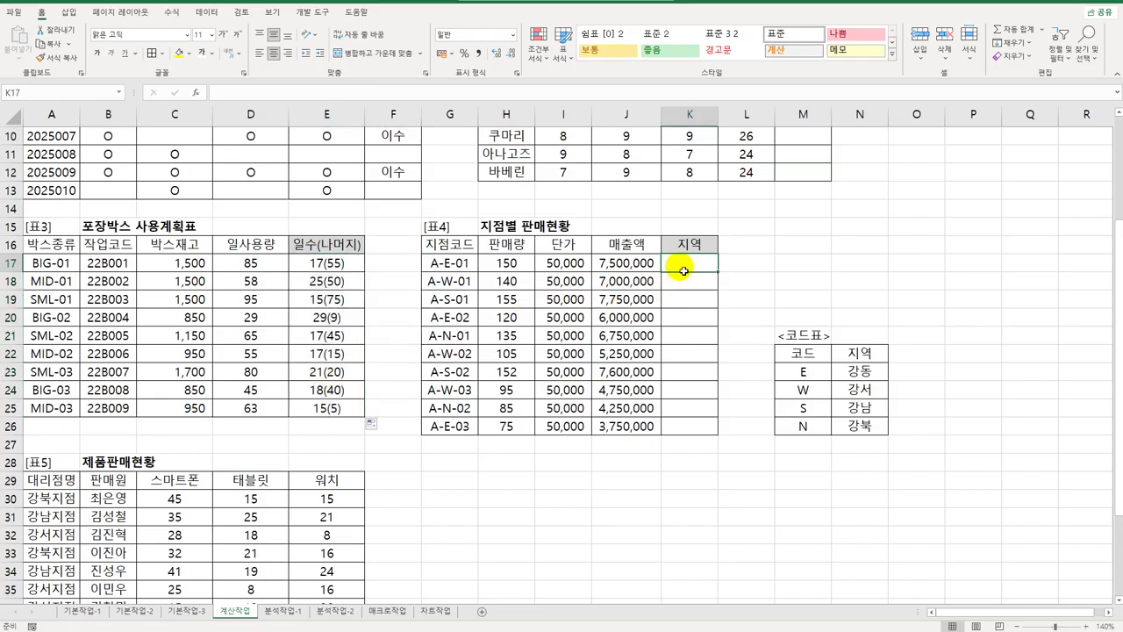
drag(465, 263, 451, 427)
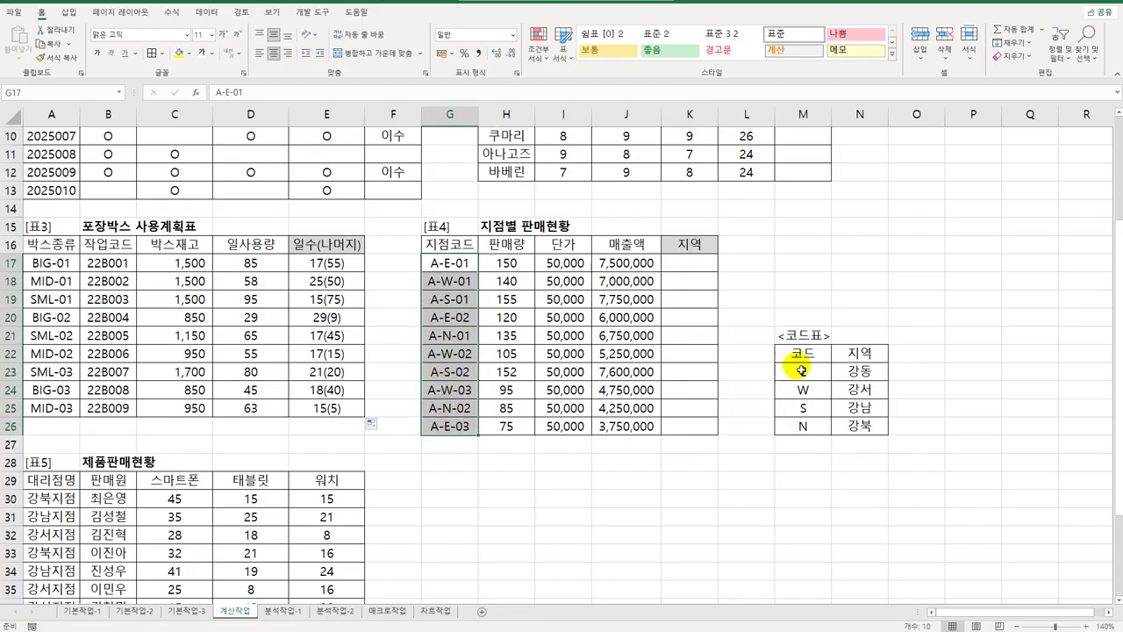
drag(801, 371, 847, 426)
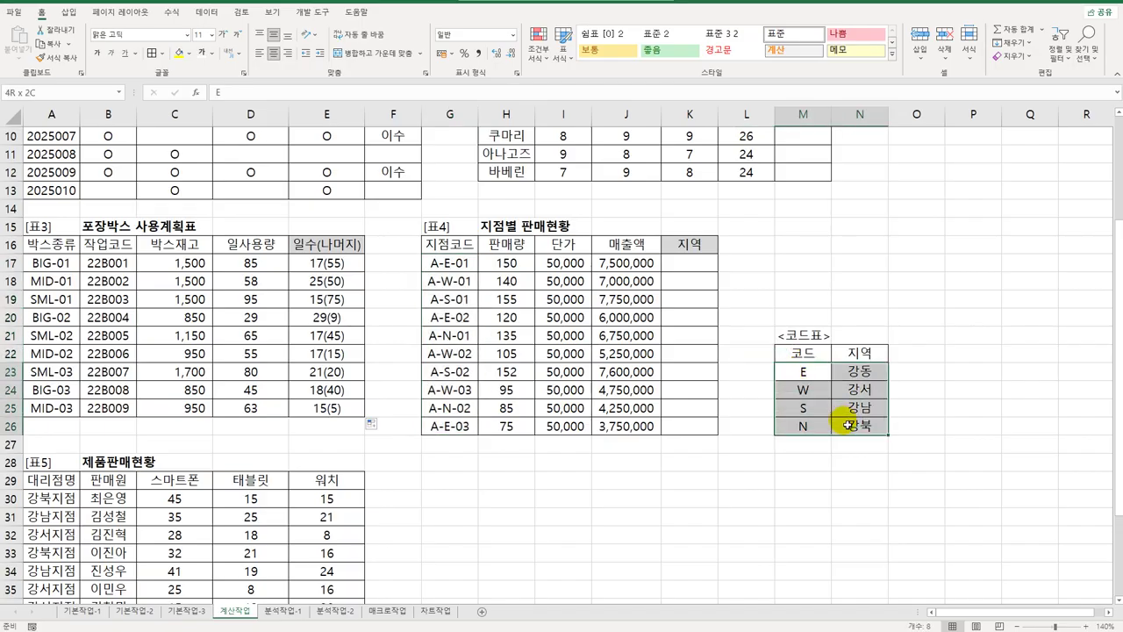
drag(696, 266, 690, 431)
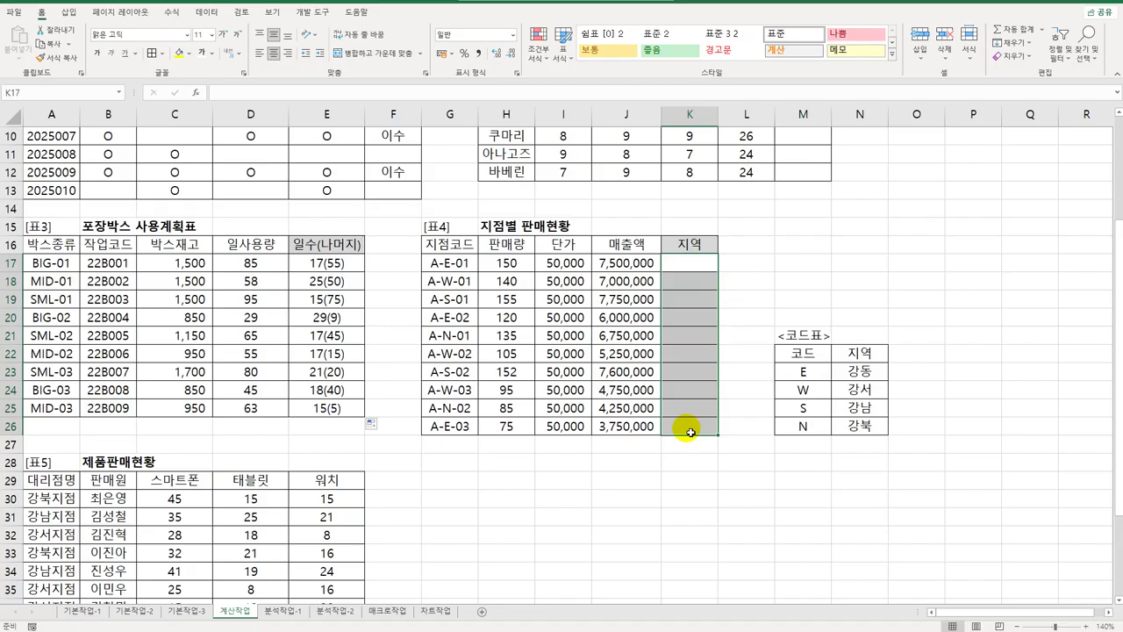
click(466, 262)
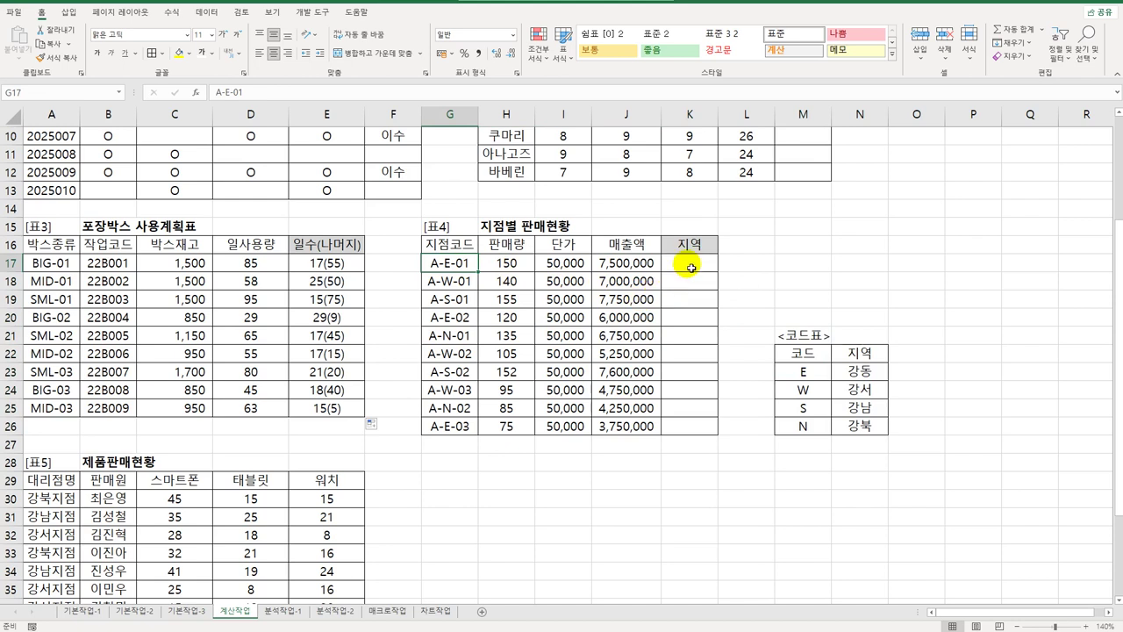
drag(803, 372, 806, 428)
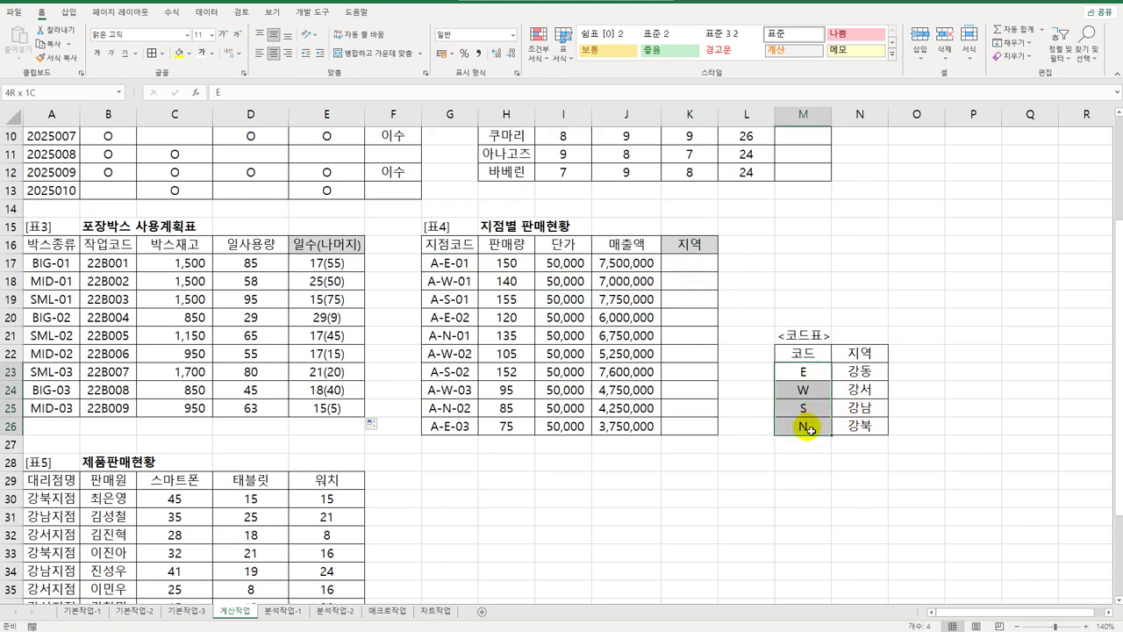
drag(841, 379, 857, 434)
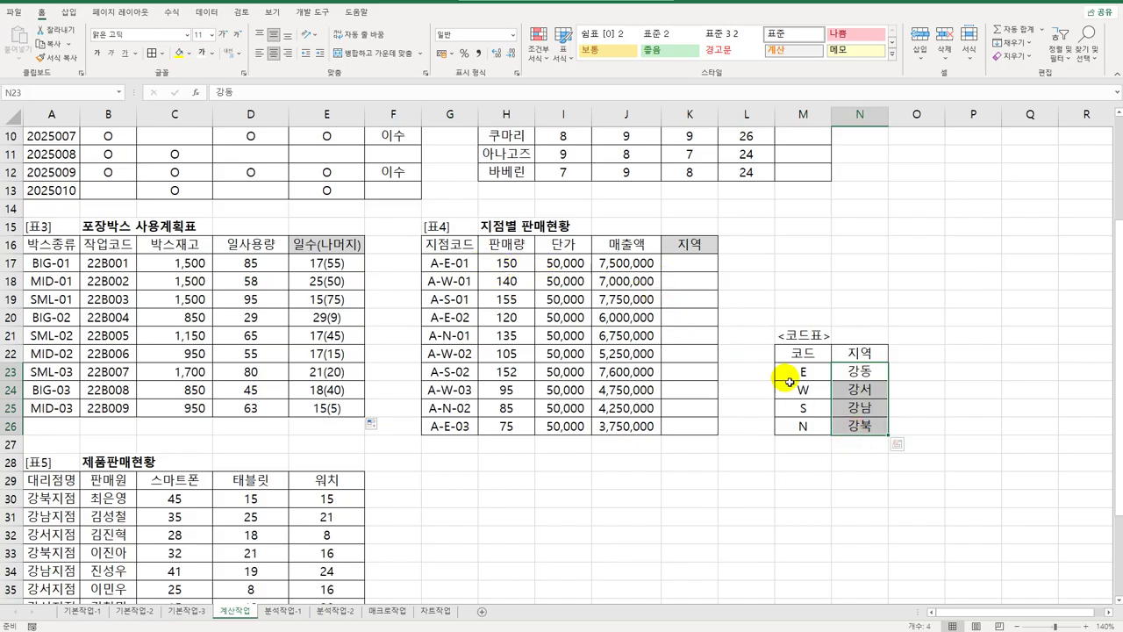
Step: Enter =MID(G17,3,1) in the first 지역 cell, K17, and copy it down through K26
click(710, 272)
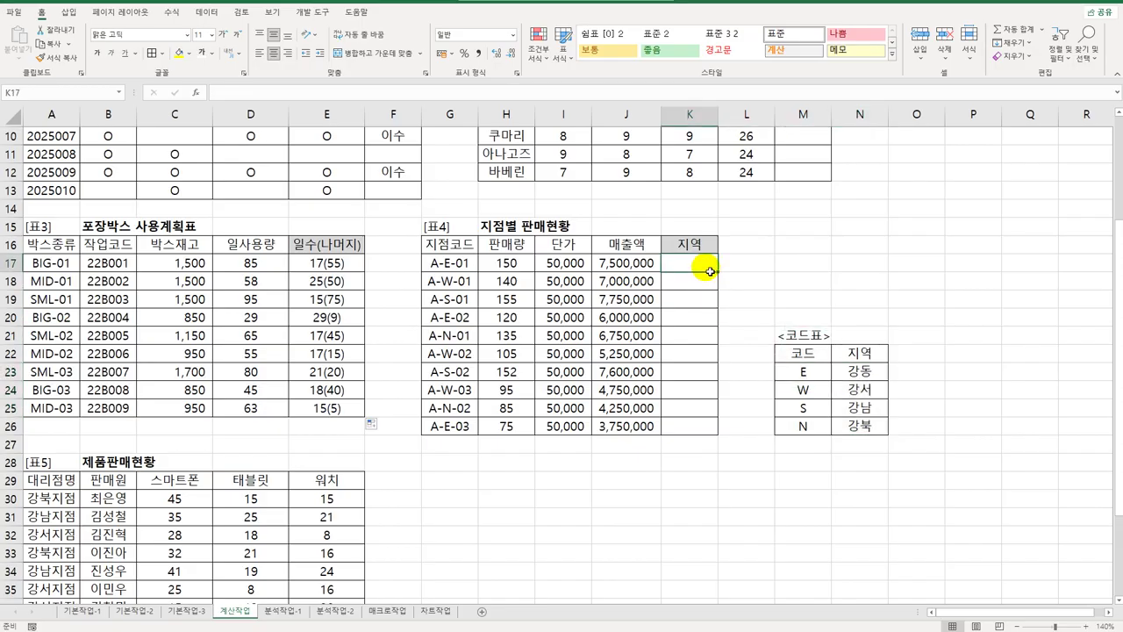
text(=mi)
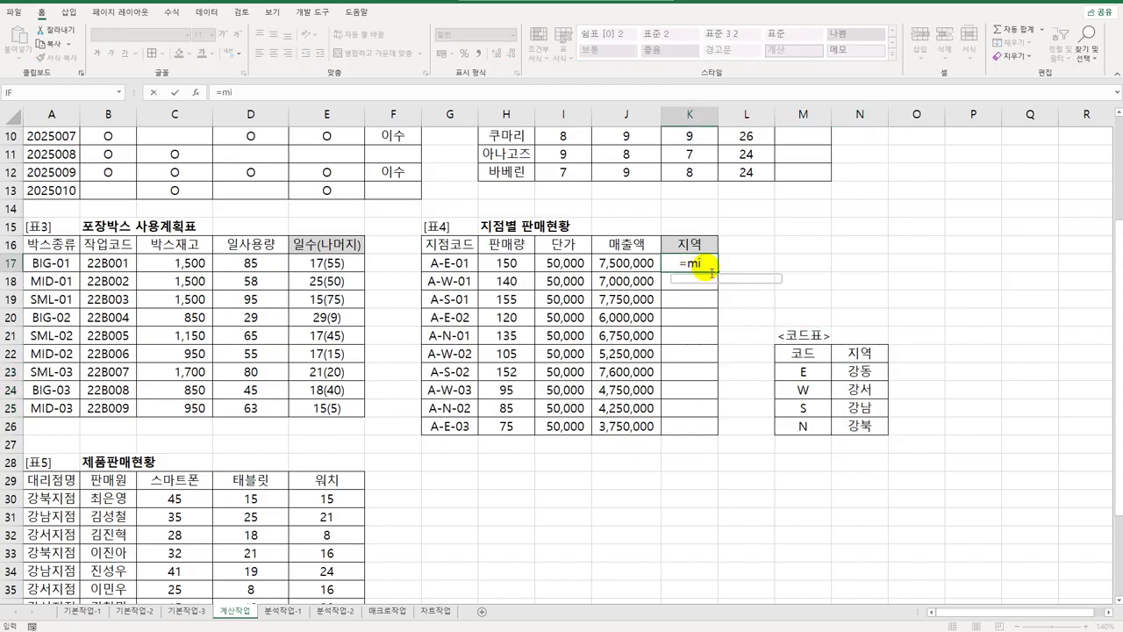
key(Tab)
key(Left)
key(Left)
key(Left)
key(Left)
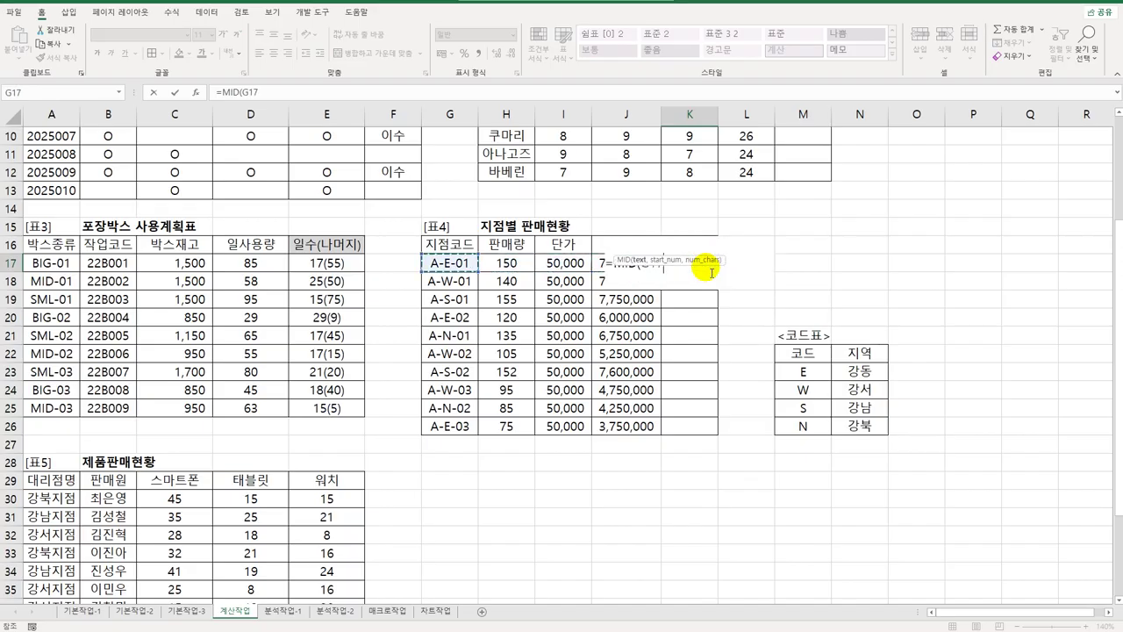
text(,3,1))
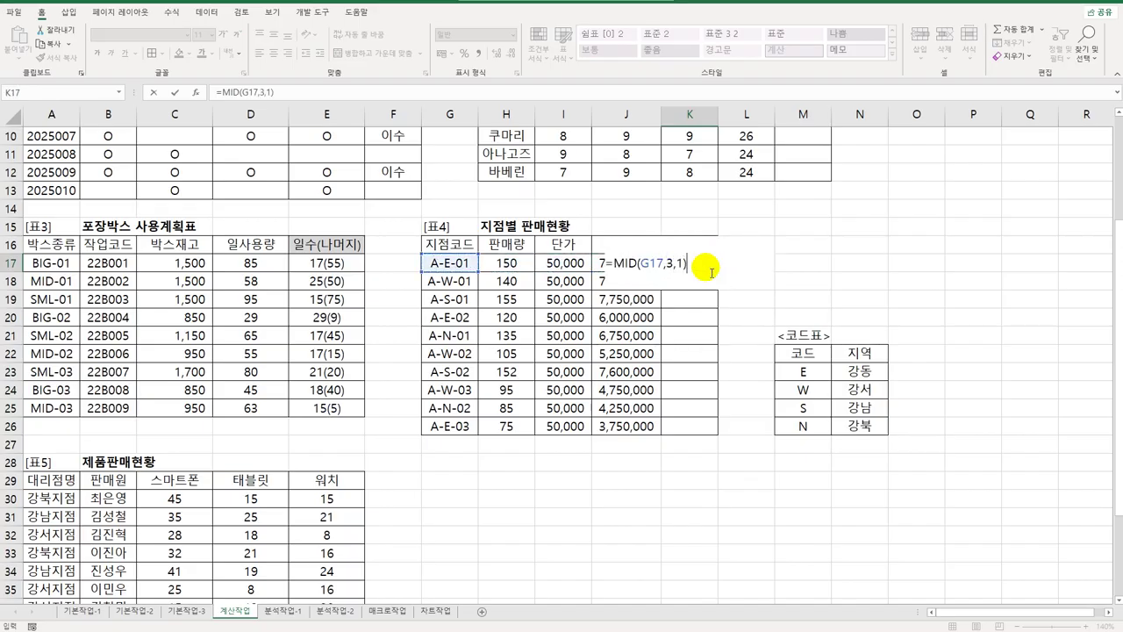
key(ctrl+Return)
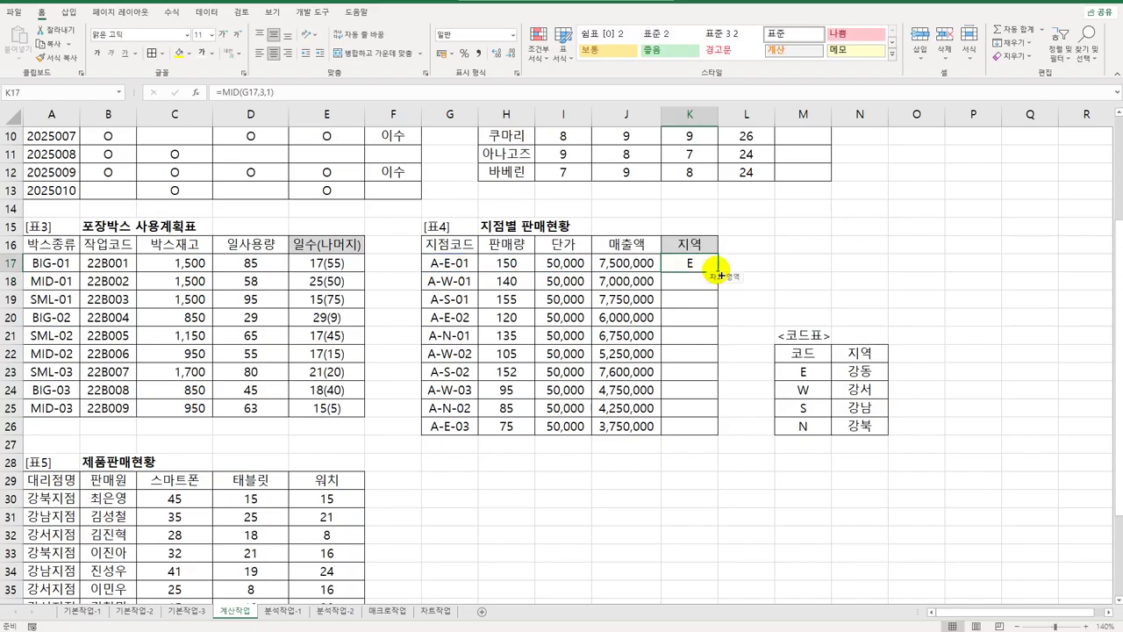
drag(718, 269, 720, 431)
drag(684, 263, 685, 299)
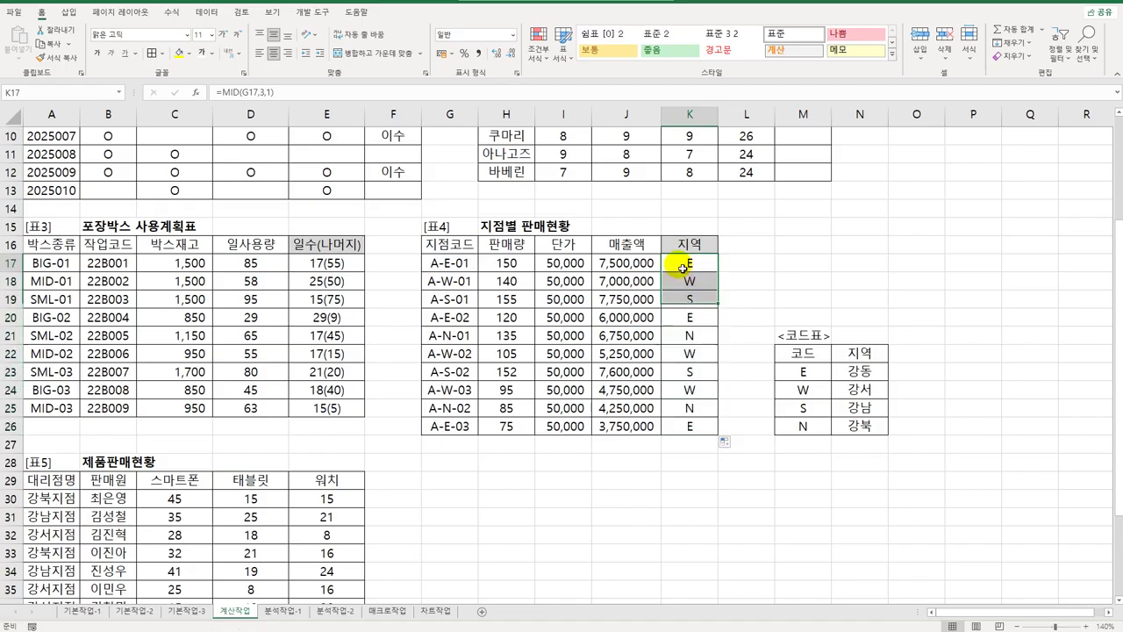
Step: Wrap the MID formula in K17 in a VLOOKUP that uses the absolute code table range $M$23:$N$26
double_click(682, 267)
click(614, 263)
text(v)
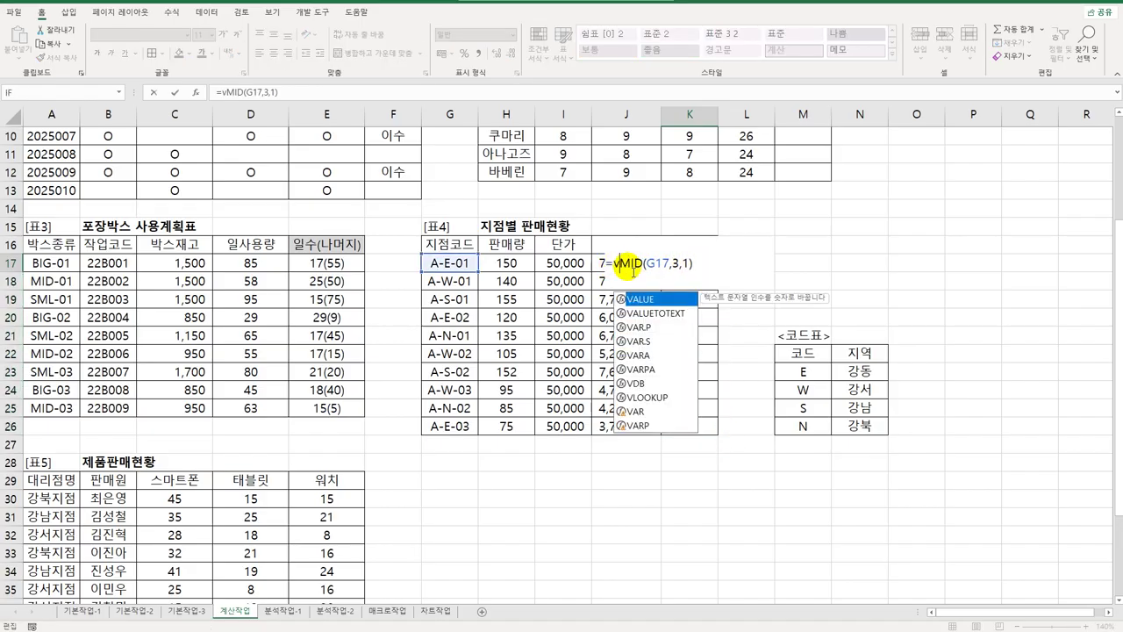
text(l)
key(Tab)
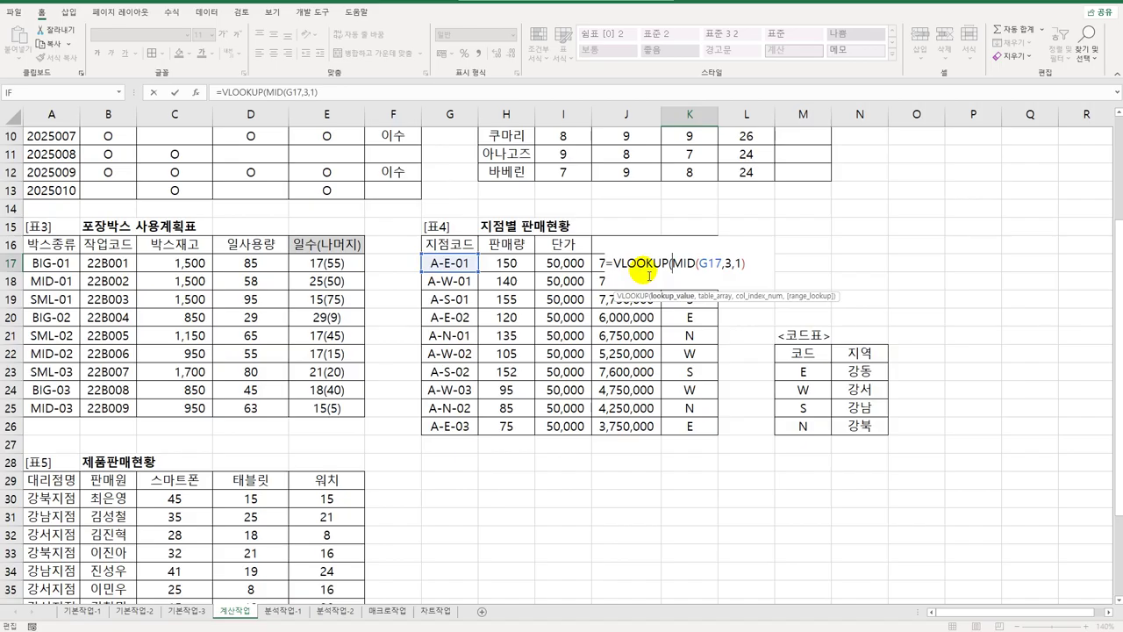
key(End)
text(,)
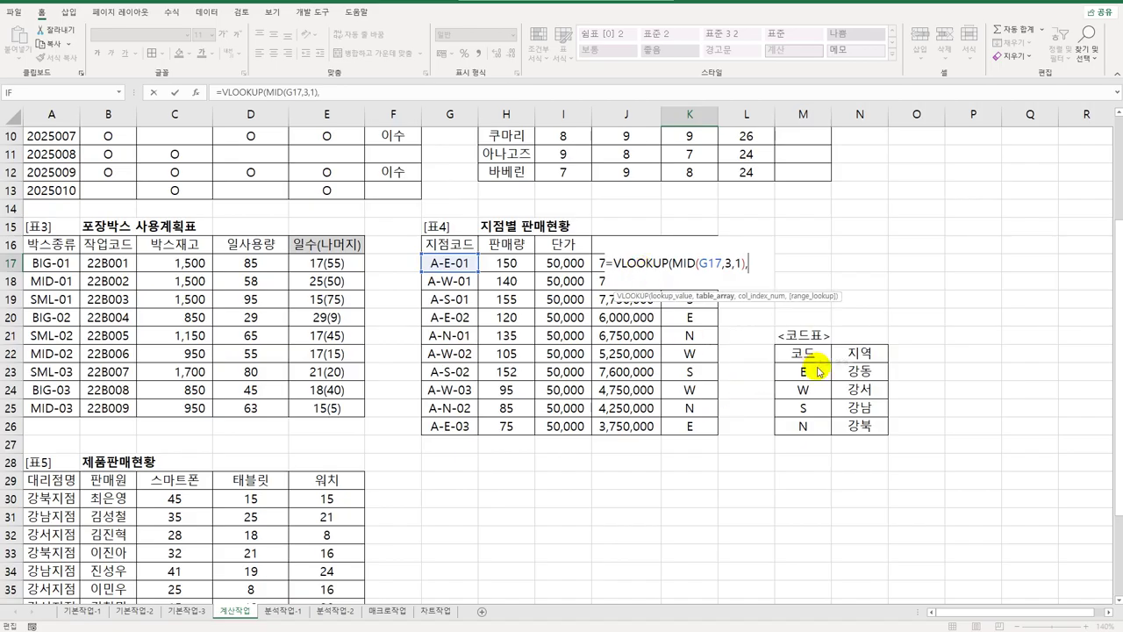
drag(817, 372, 854, 430)
key(F4)
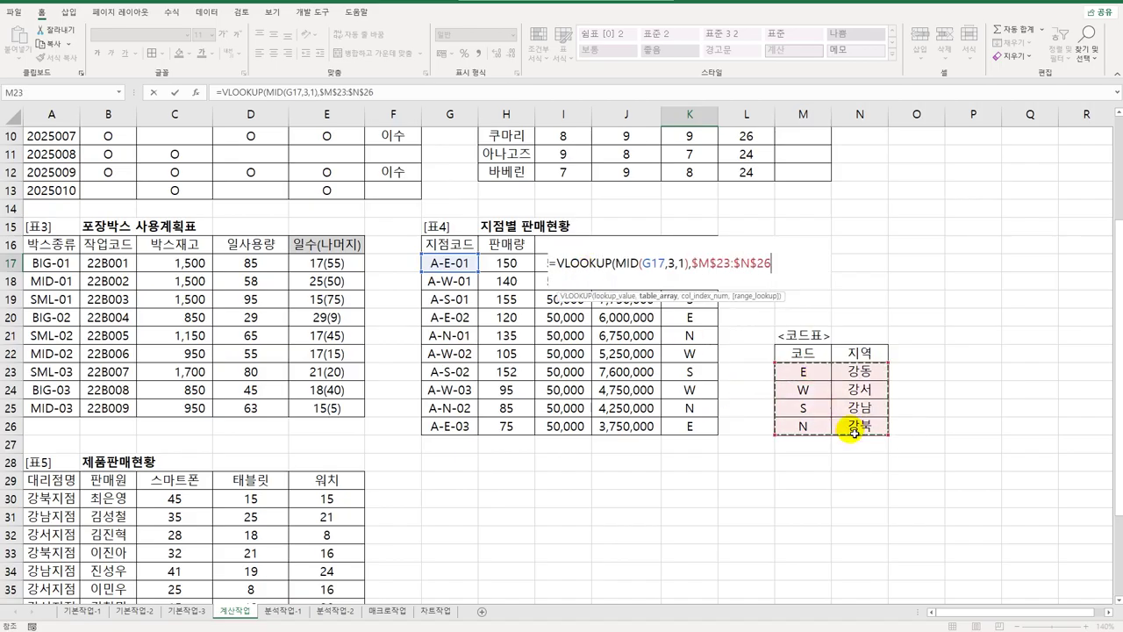
Step: Complete the K17 VLOOKUP with column 2 and exact match 0, and copy it down through K26
text(,)
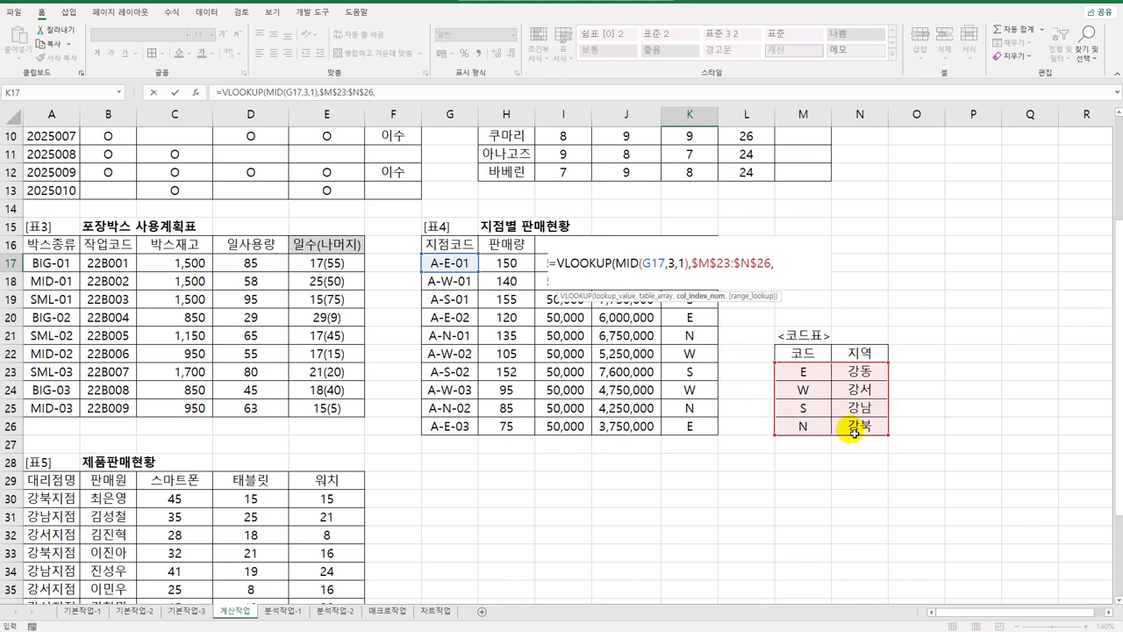
text(2)
text(,0)
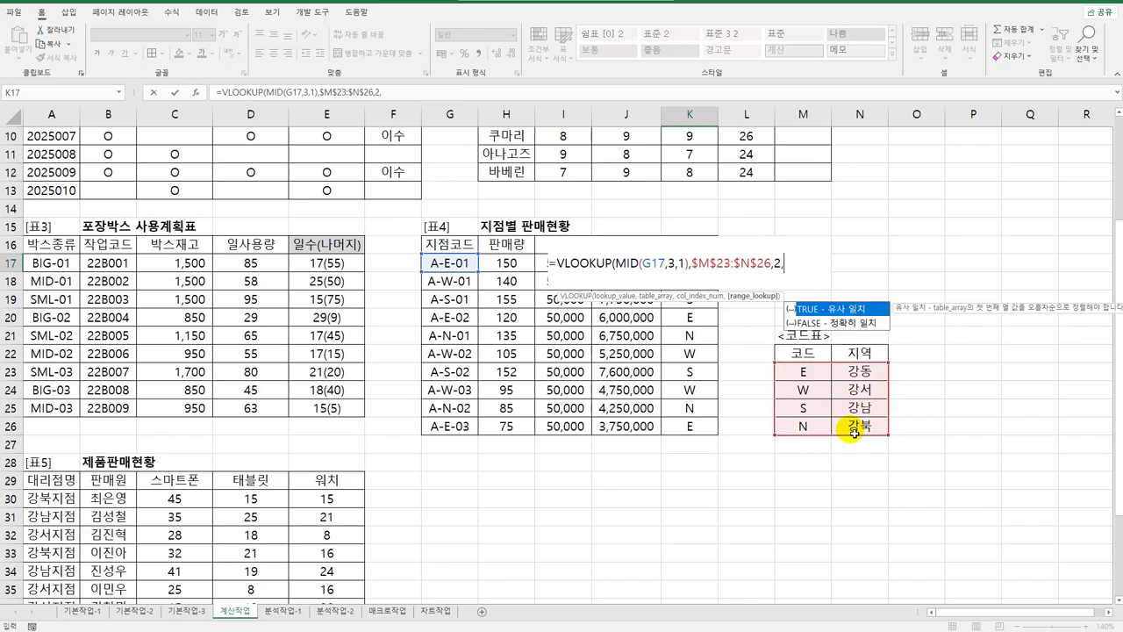
text())
key(Return)
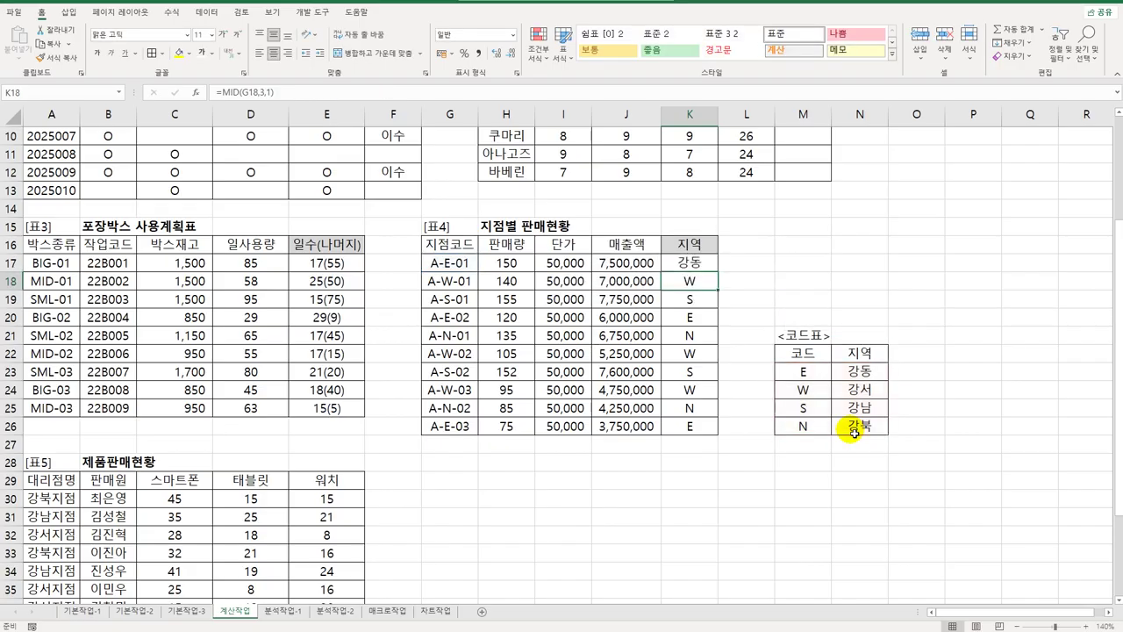
click(710, 264)
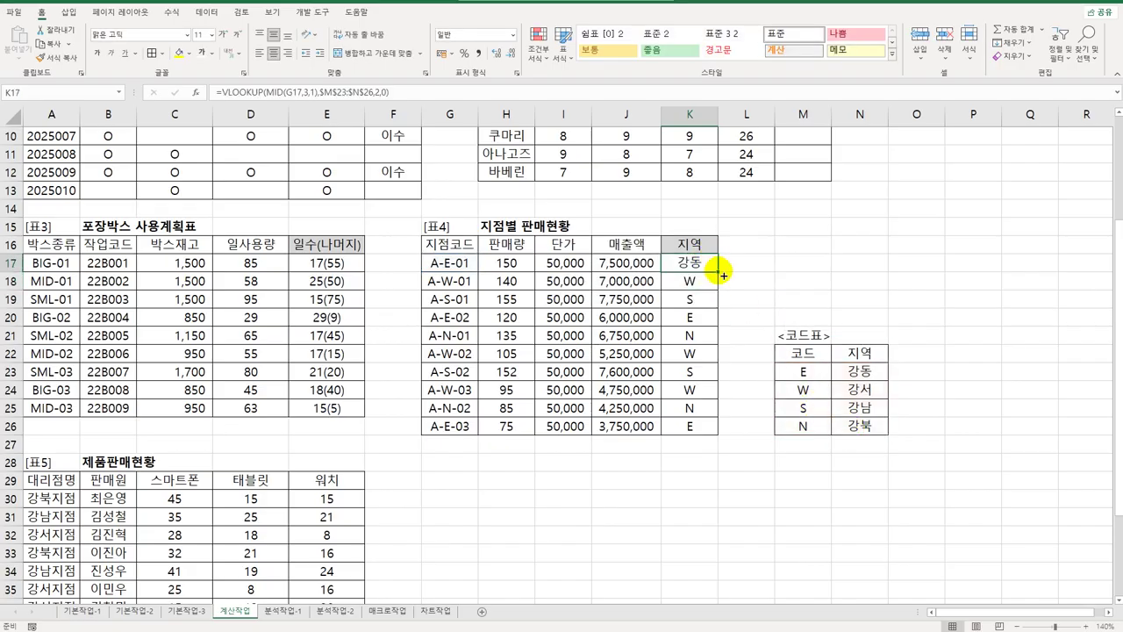
drag(718, 272, 702, 427)
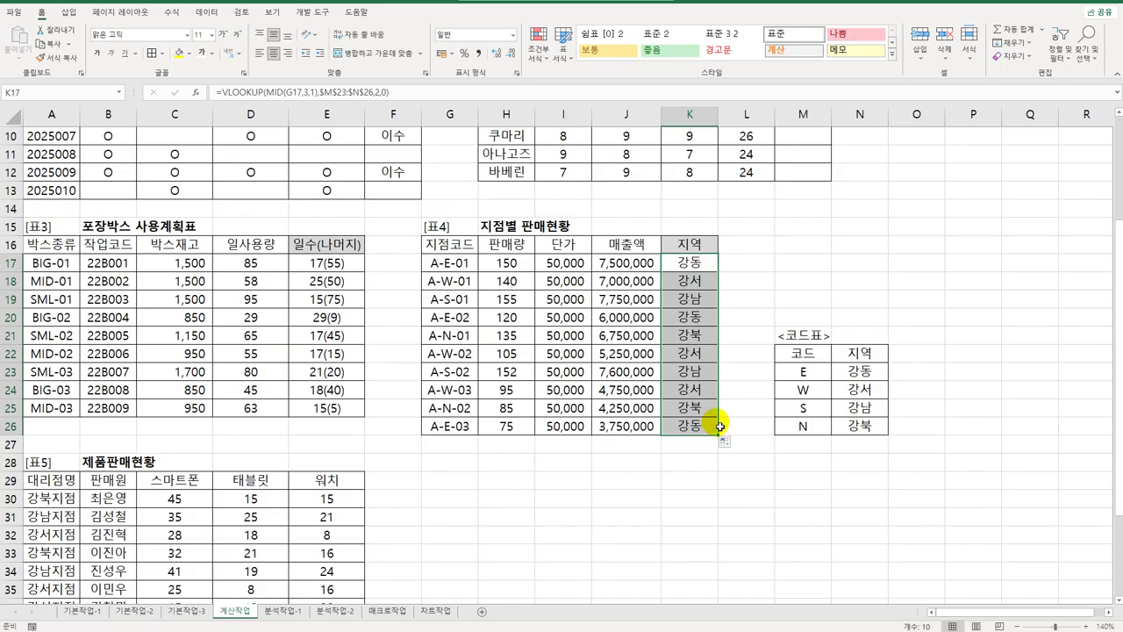
Step: Build the 표5 criteria in A41:A42 by copying the 대리점명 header and a 강남지점 cell from the table
scroll(349, 472, down, 6)
scroll(348, 476, down, 1)
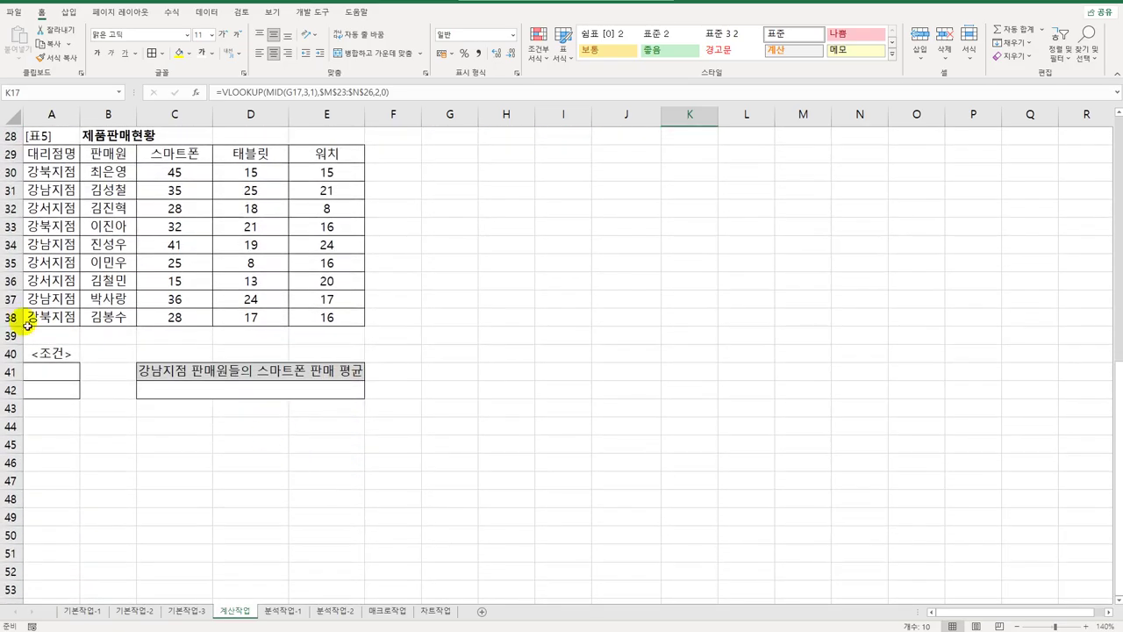
click(34, 373)
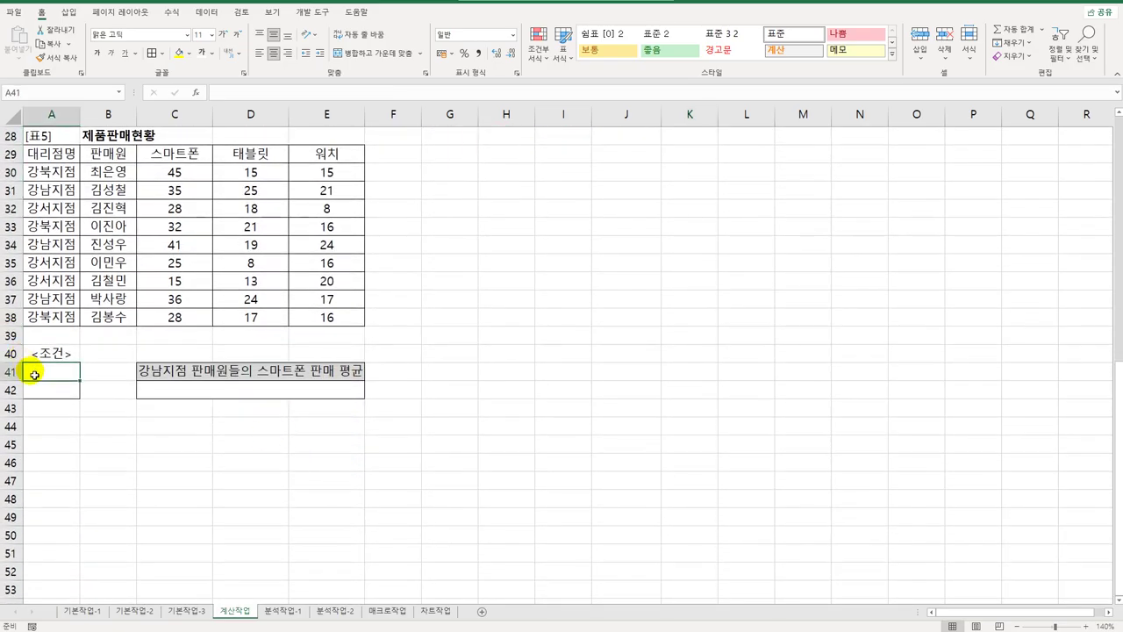
click(63, 158)
ctrl+click(67, 190)
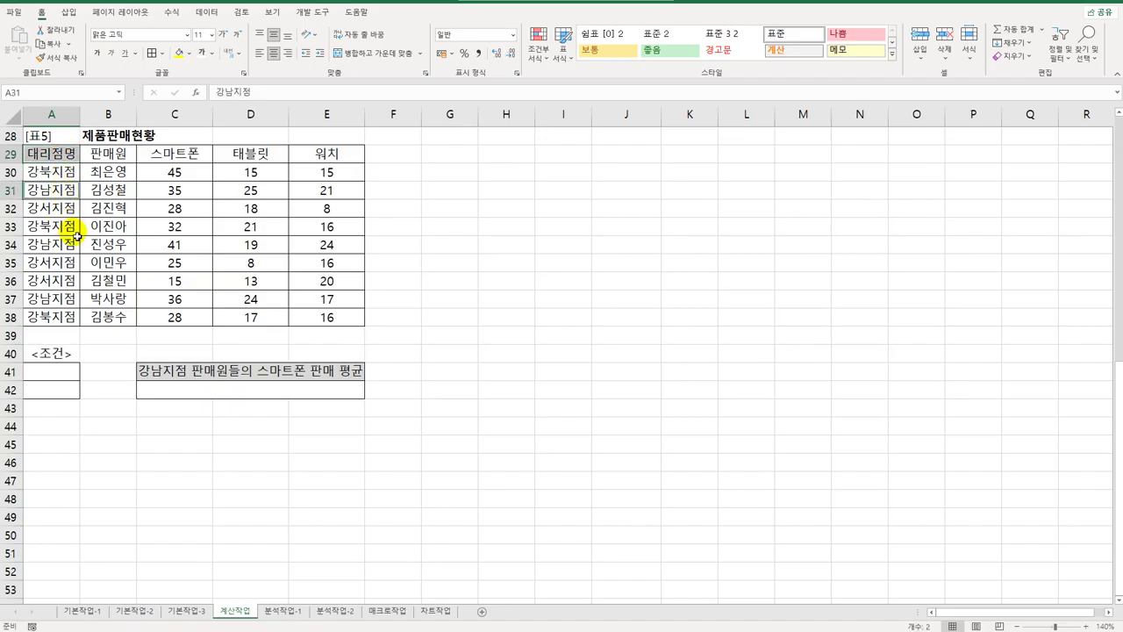
key(ctrl+c)
click(49, 373)
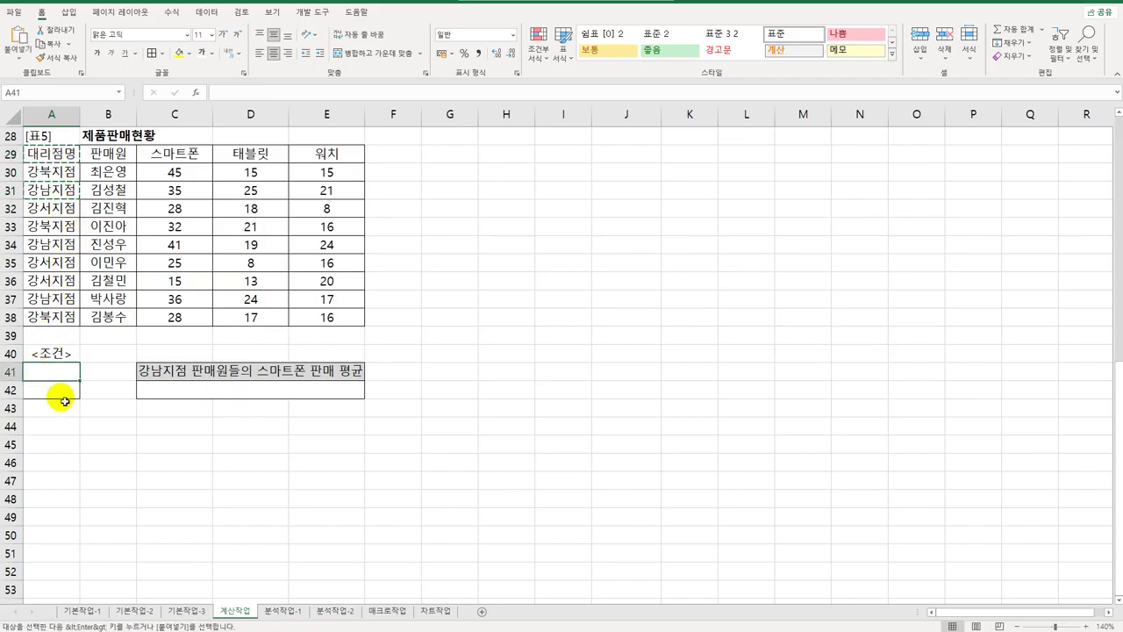
key(ctrl+v)
Step: Enter =DAVERAGE(A29:E38,C29,A41:A42) in the merged result cell C42 to average 강남지점 smartphone sales
click(213, 396)
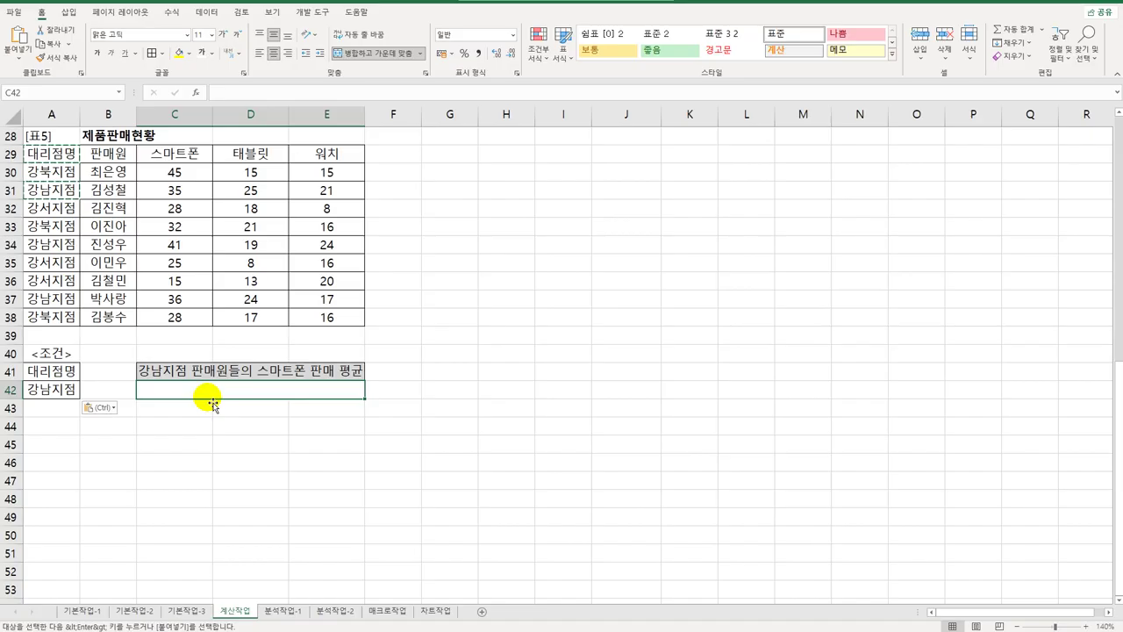
text(=dav)
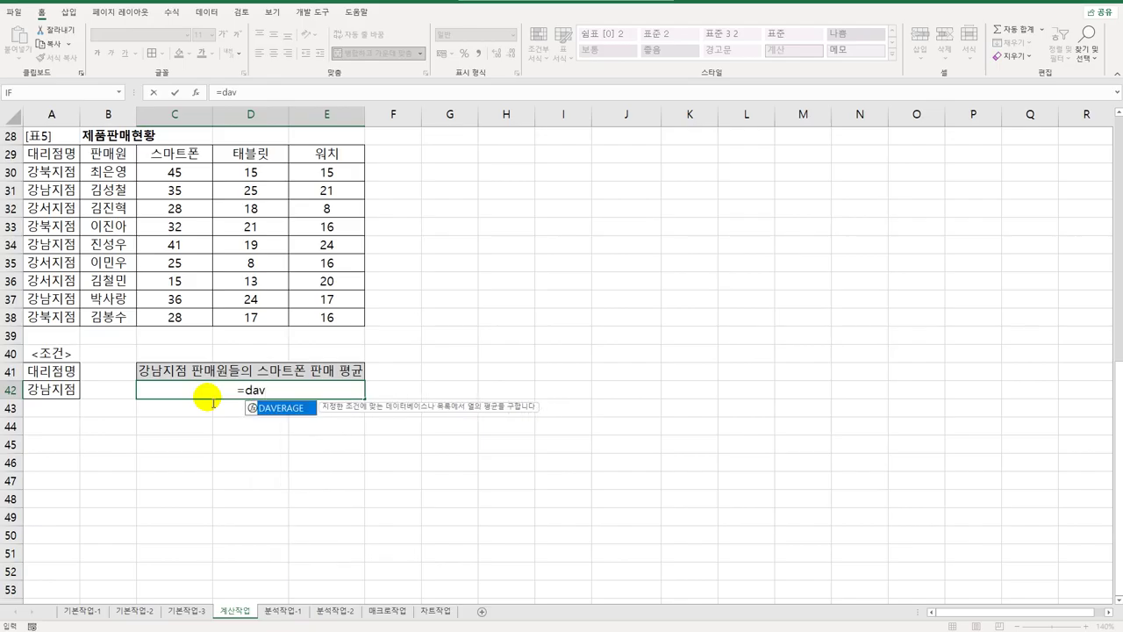
key(Tab)
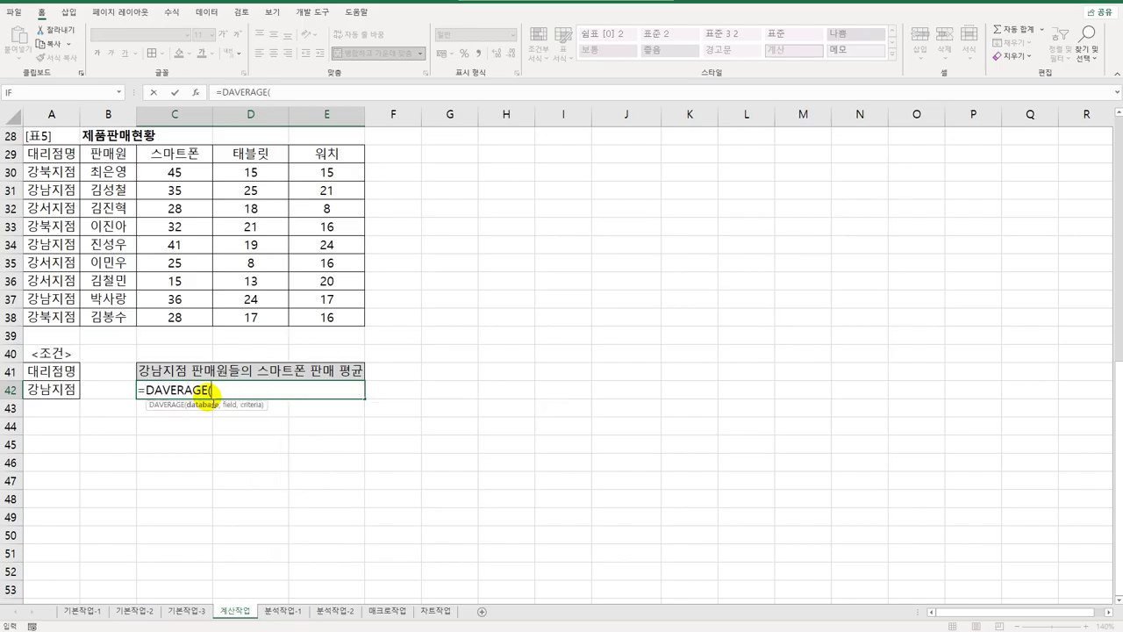
click(197, 93)
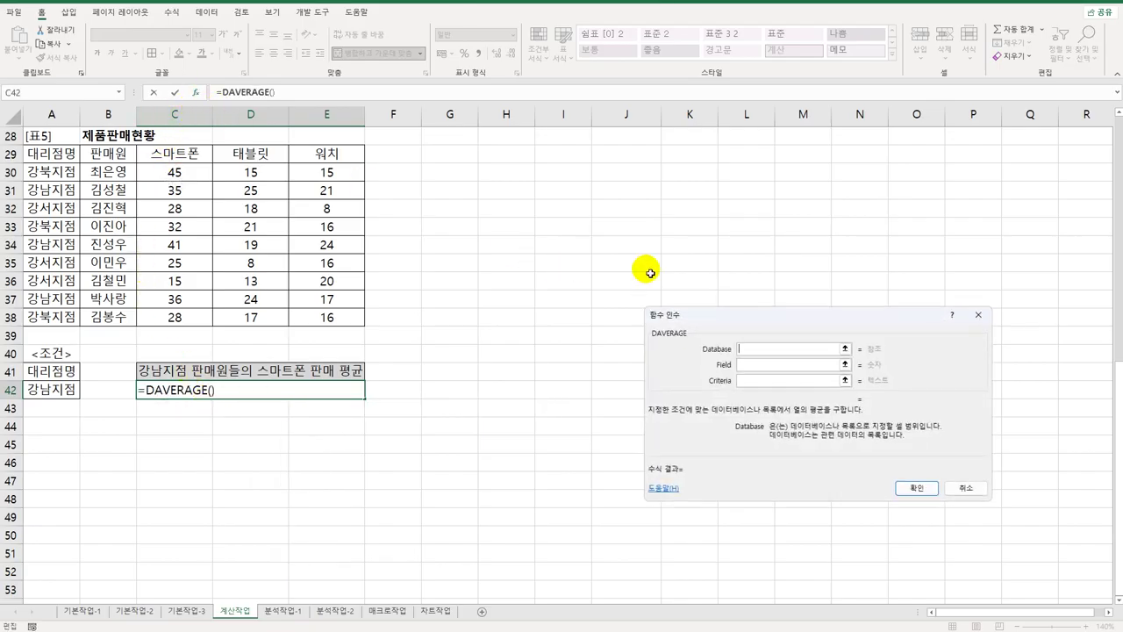
drag(773, 314, 548, 179)
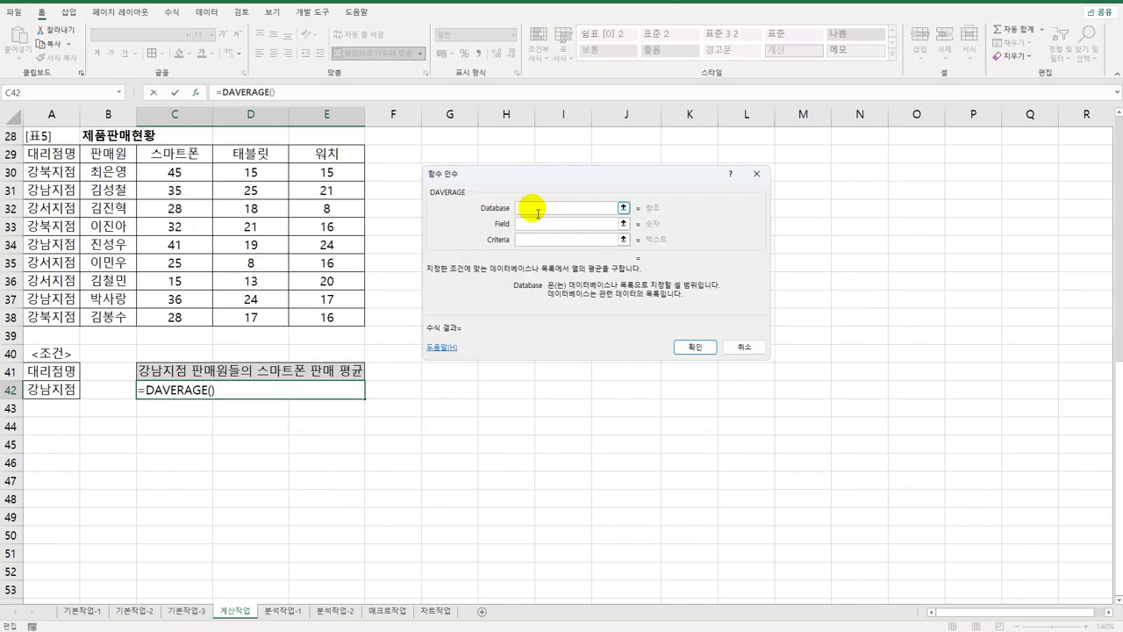
drag(79, 155, 325, 318)
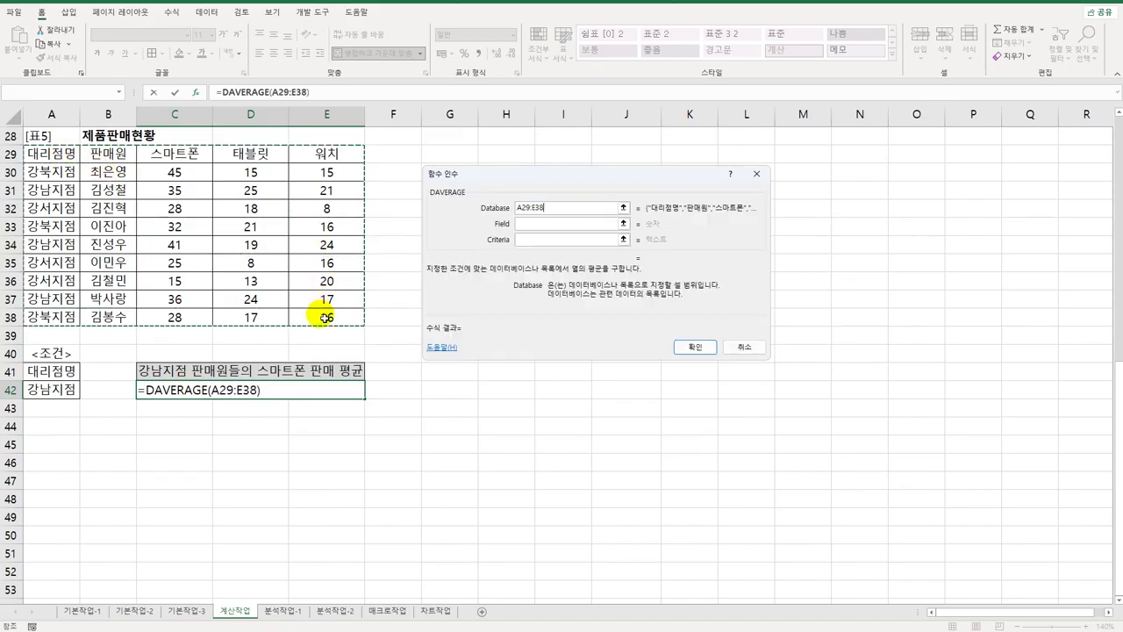
click(521, 223)
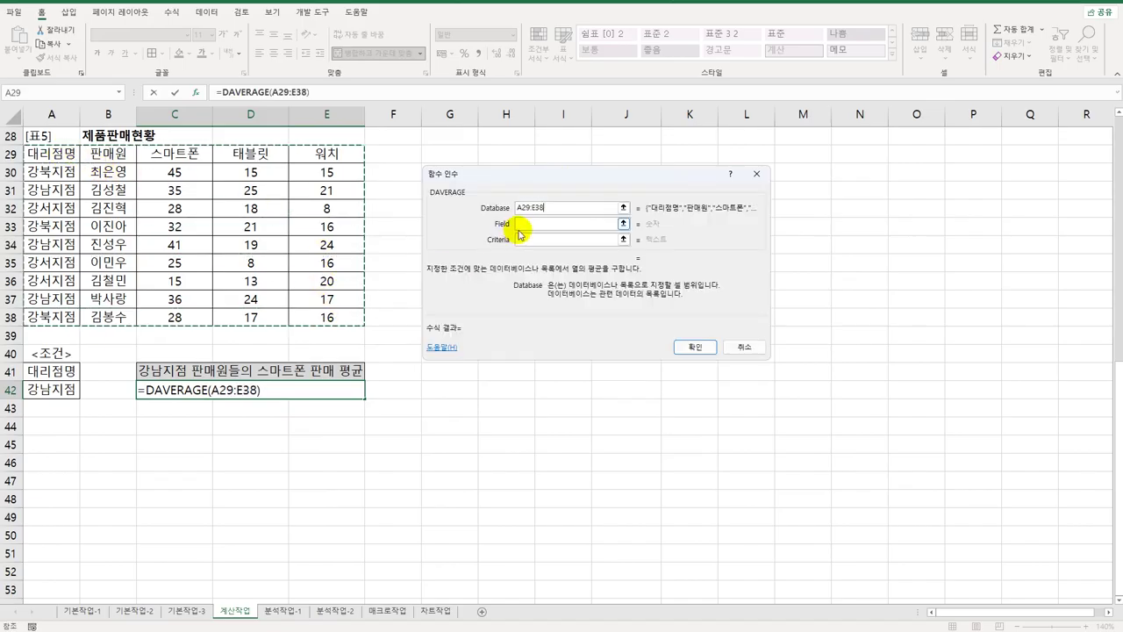
click(180, 154)
click(544, 240)
drag(52, 371, 55, 391)
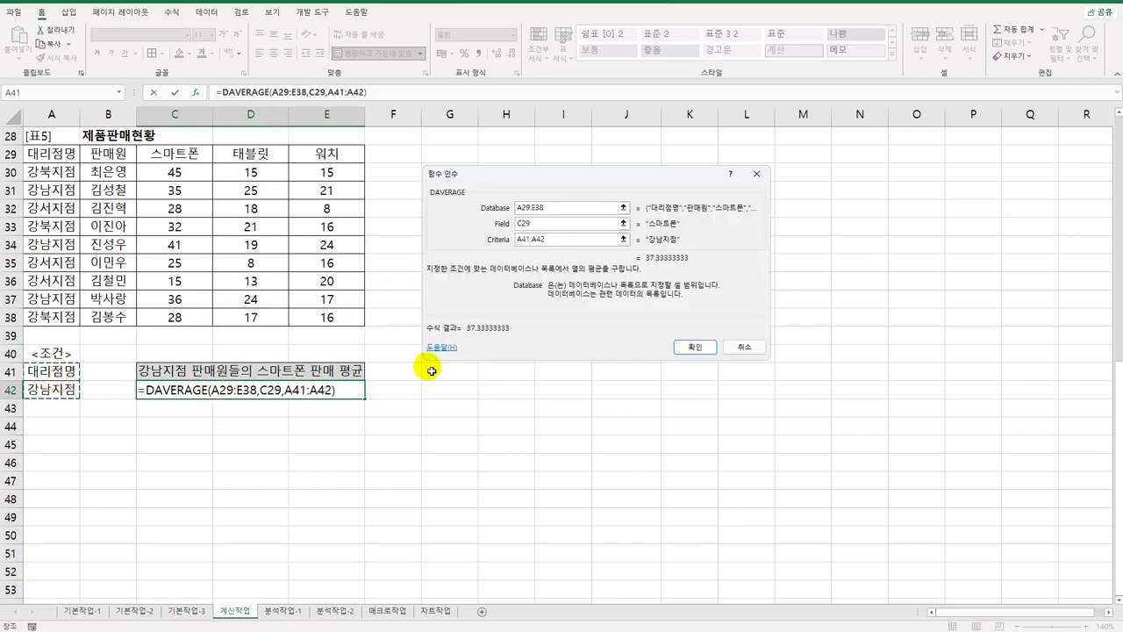
click(685, 347)
Step: Wrap the C42 formula in ROUNDDOWN with 1 decimal digit, giving =ROUNDDOWN(DAVERAGE(A29:E38,C29,A41:A42),1)
key(F2)
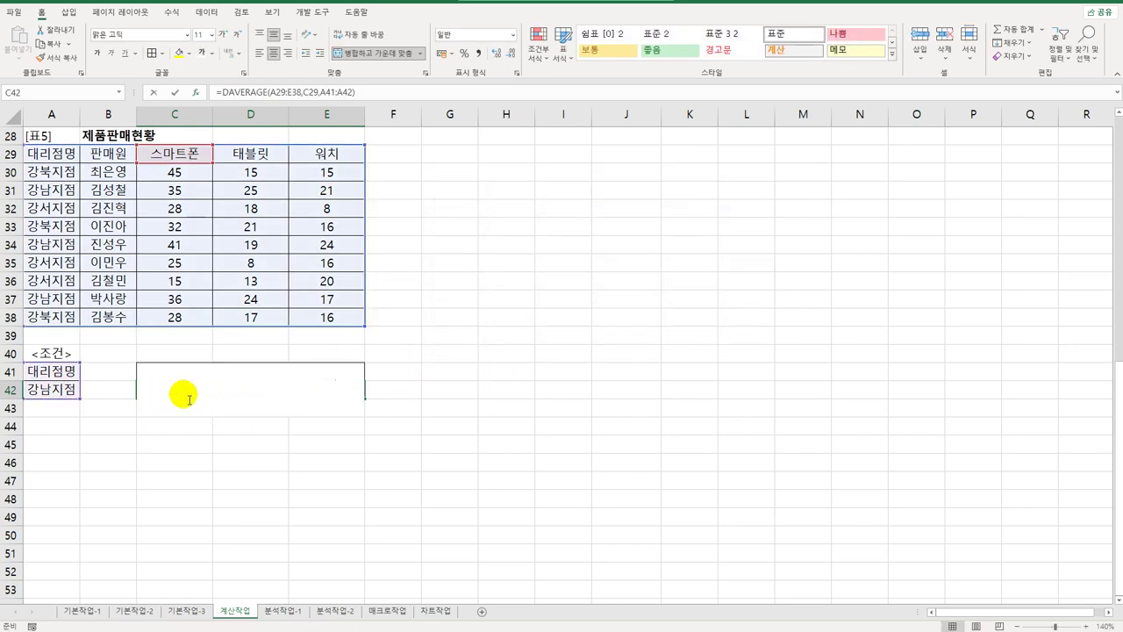
text(rou)
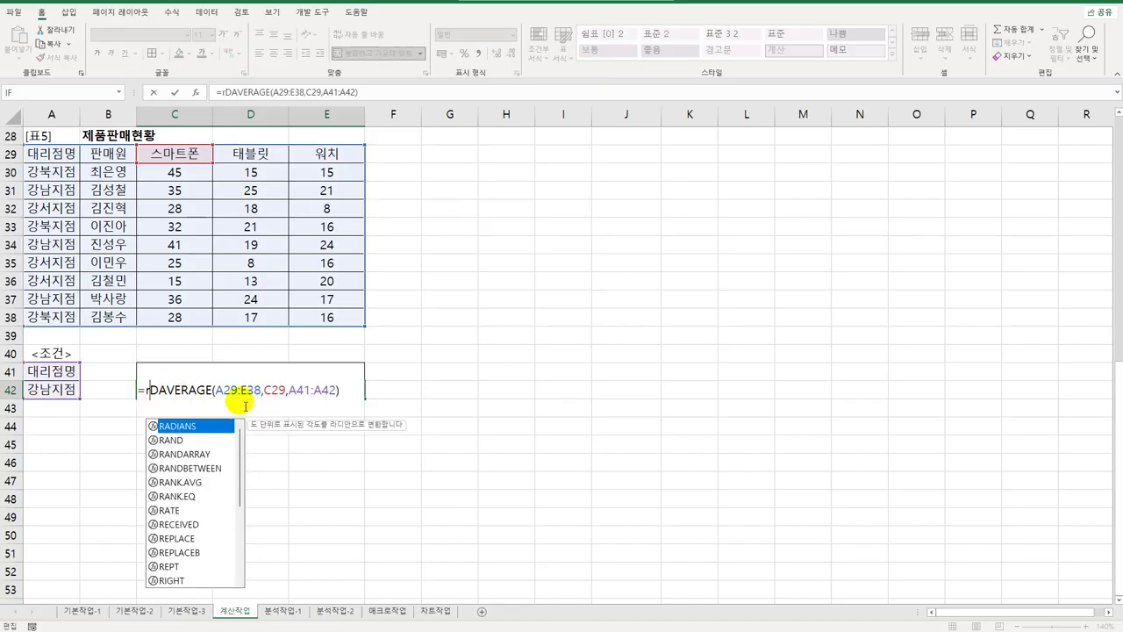
key(Down)
key(Down)
key(Up)
key(Tab)
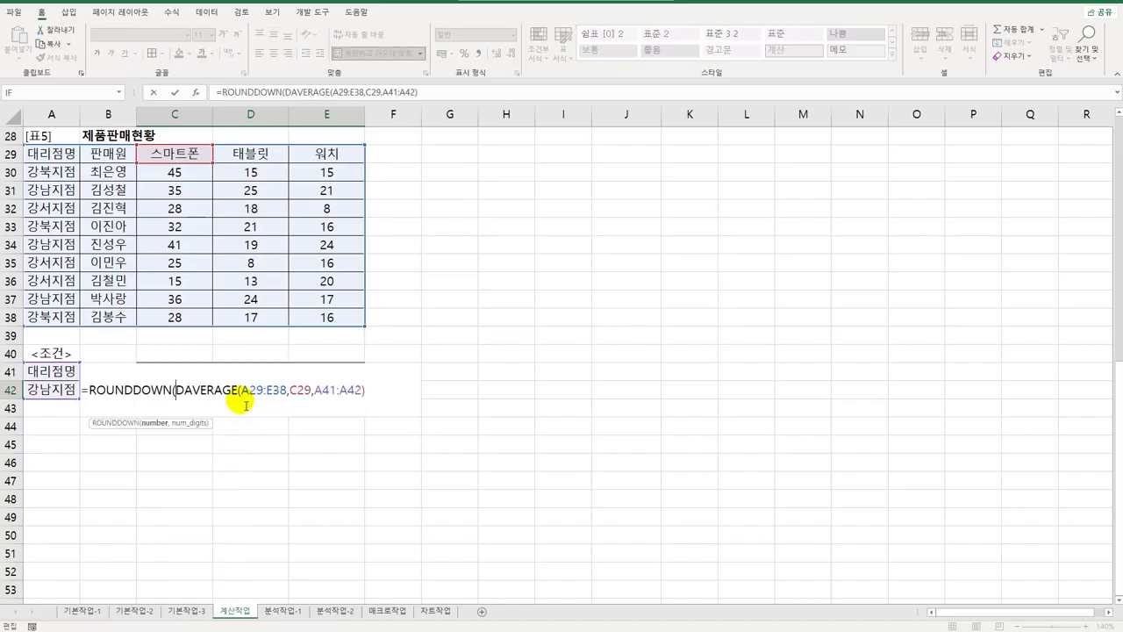
key(End)
text(,1))
key(Return)
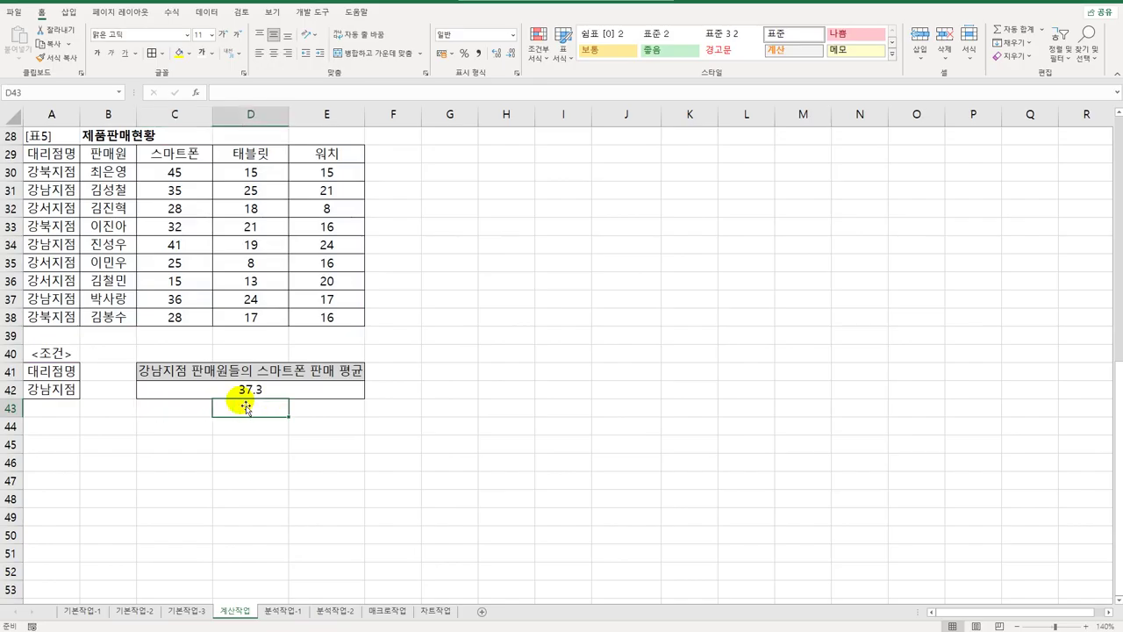
click(244, 397)
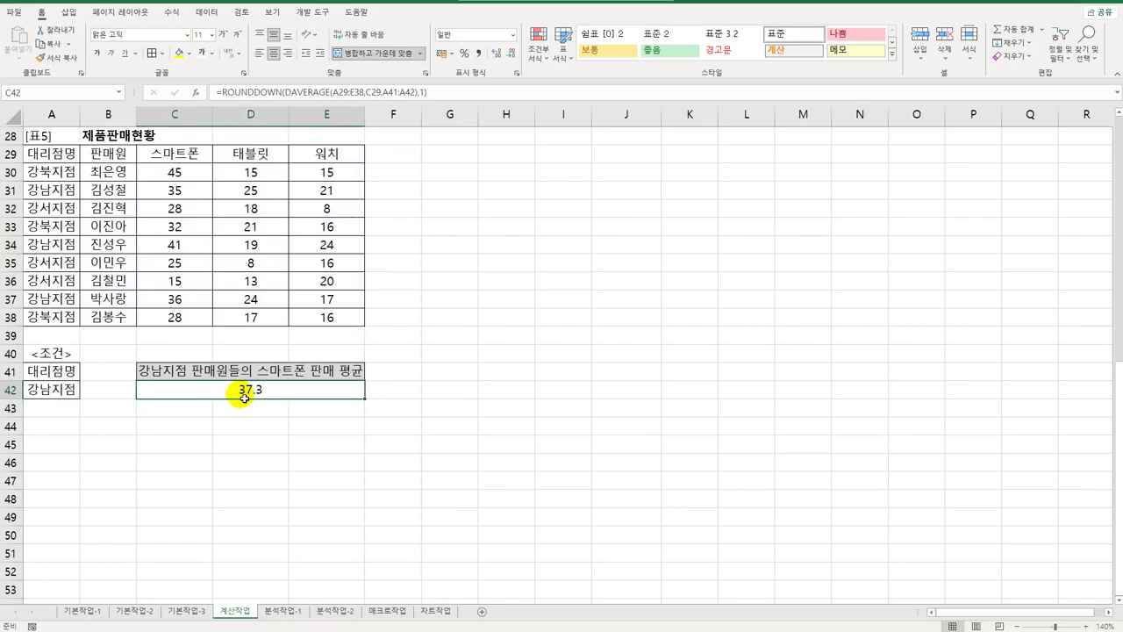
scroll(245, 443, up, 9)
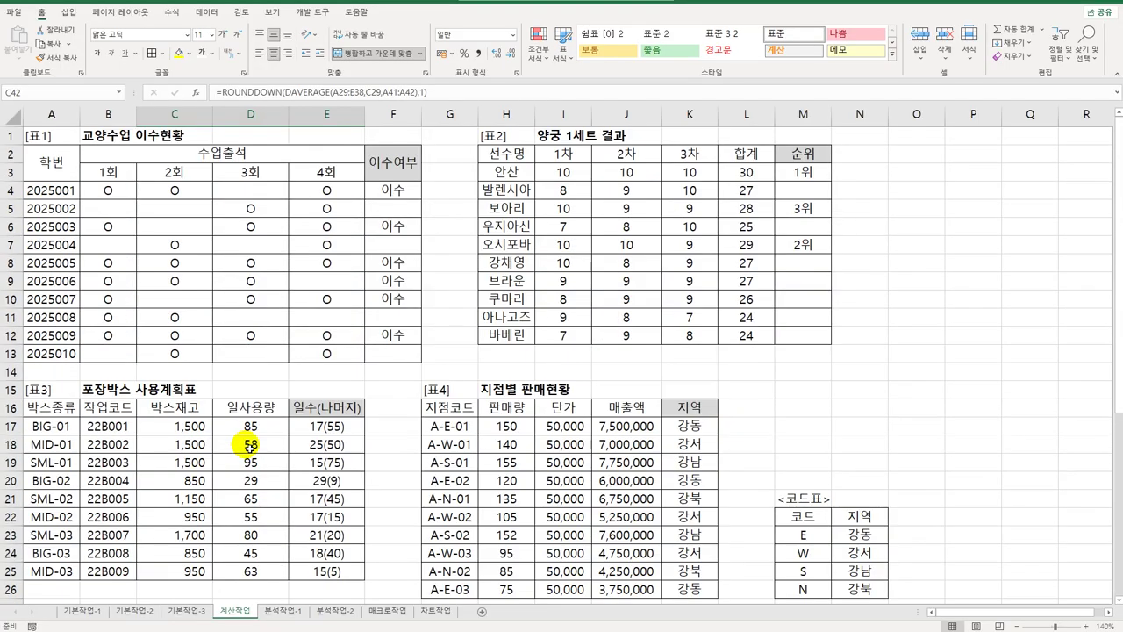
scroll(251, 445, down, 3)
scroll(251, 444, up, 3)
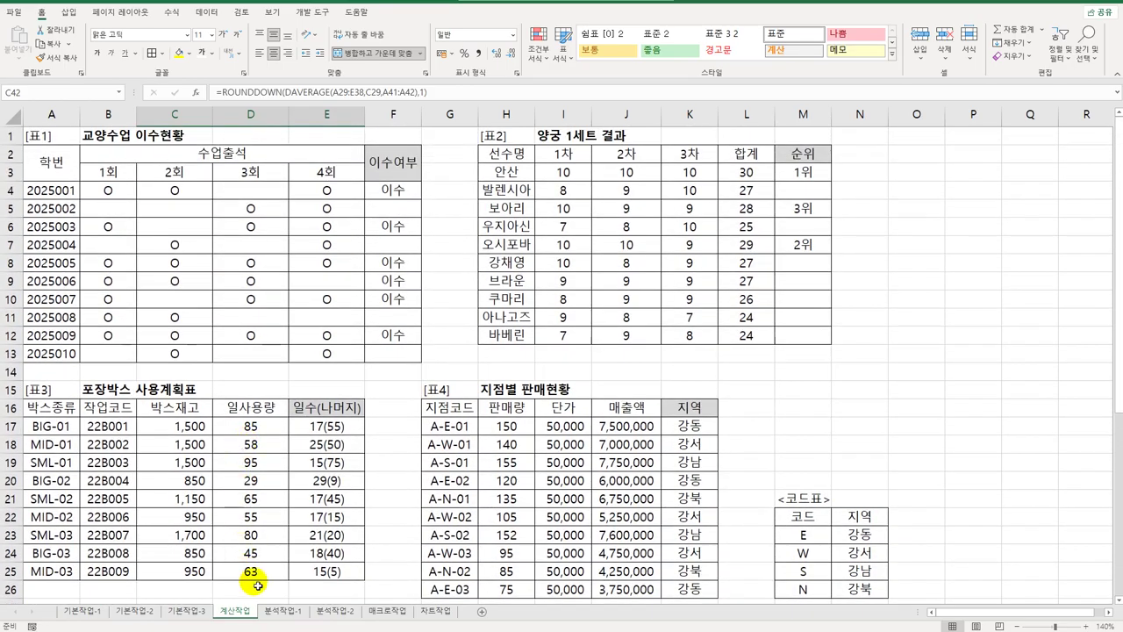
Step: On the 분석작업-1 sheet, start a custom sort of the apartment table with 규모 as the first sort key
click(276, 612)
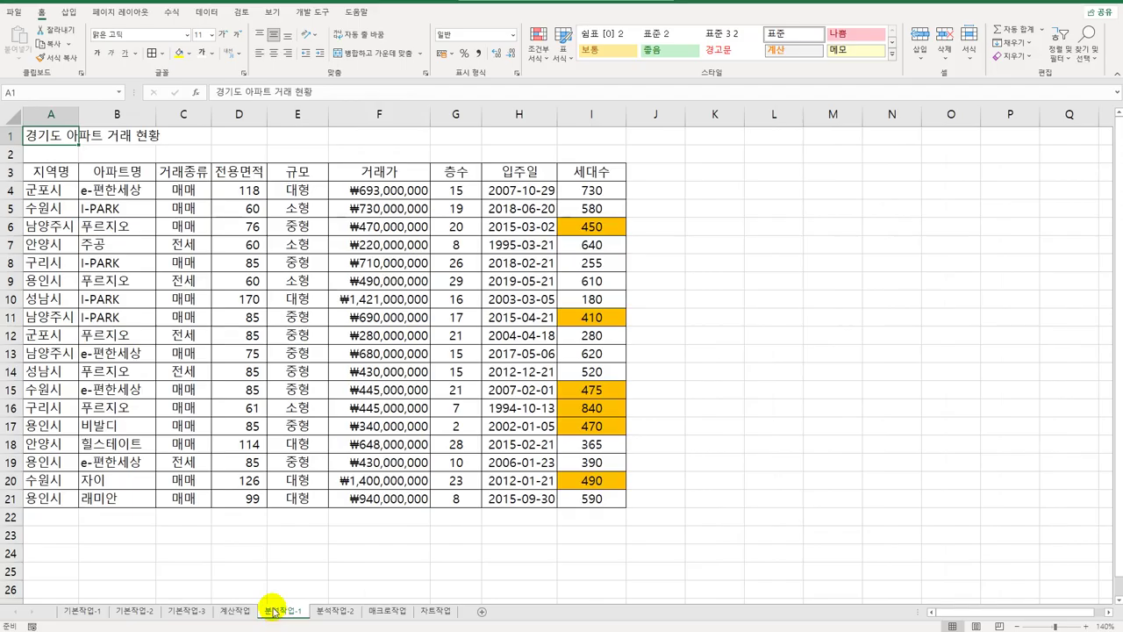
click(294, 301)
click(201, 15)
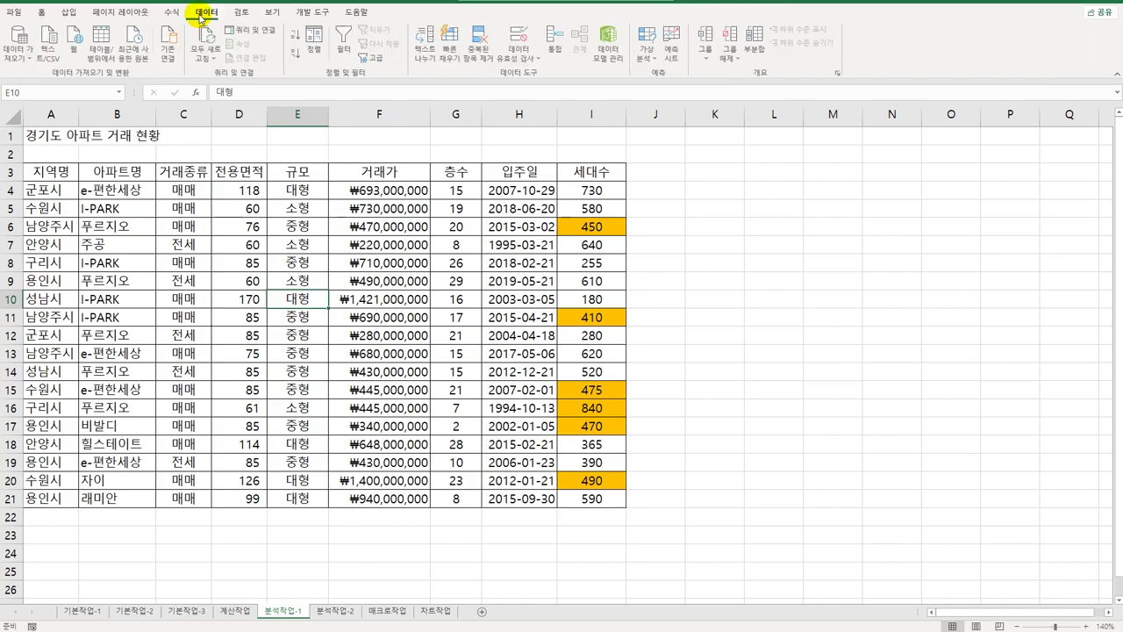
click(314, 44)
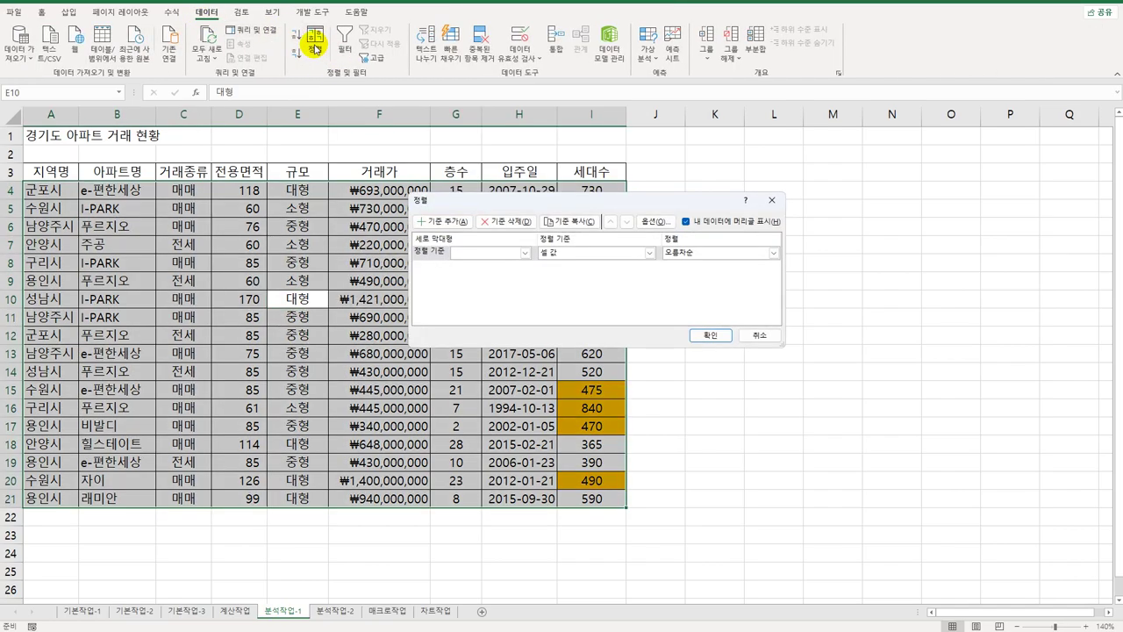
click(504, 253)
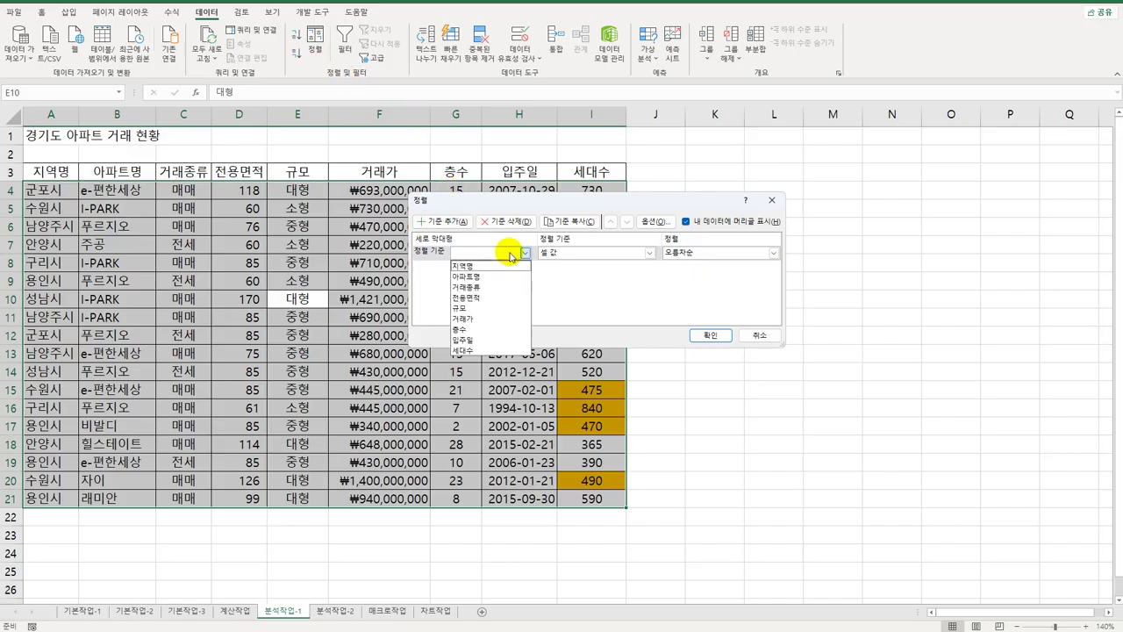
click(500, 308)
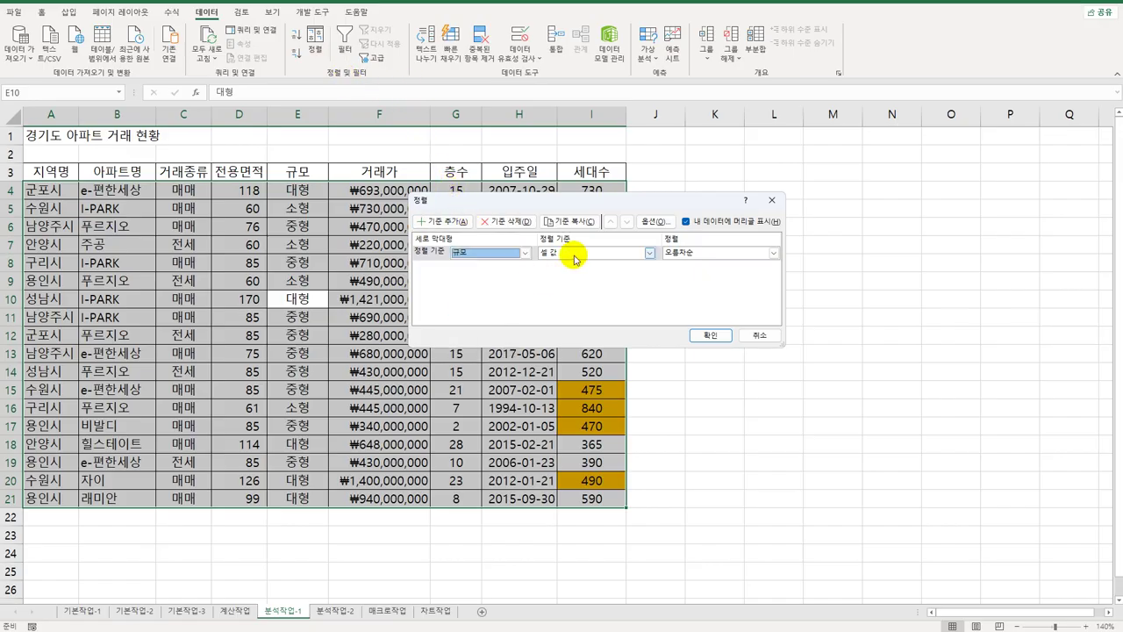
Step: Create the custom list 대형, 중형, 소형 and use it as the sort order for 규모
click(710, 252)
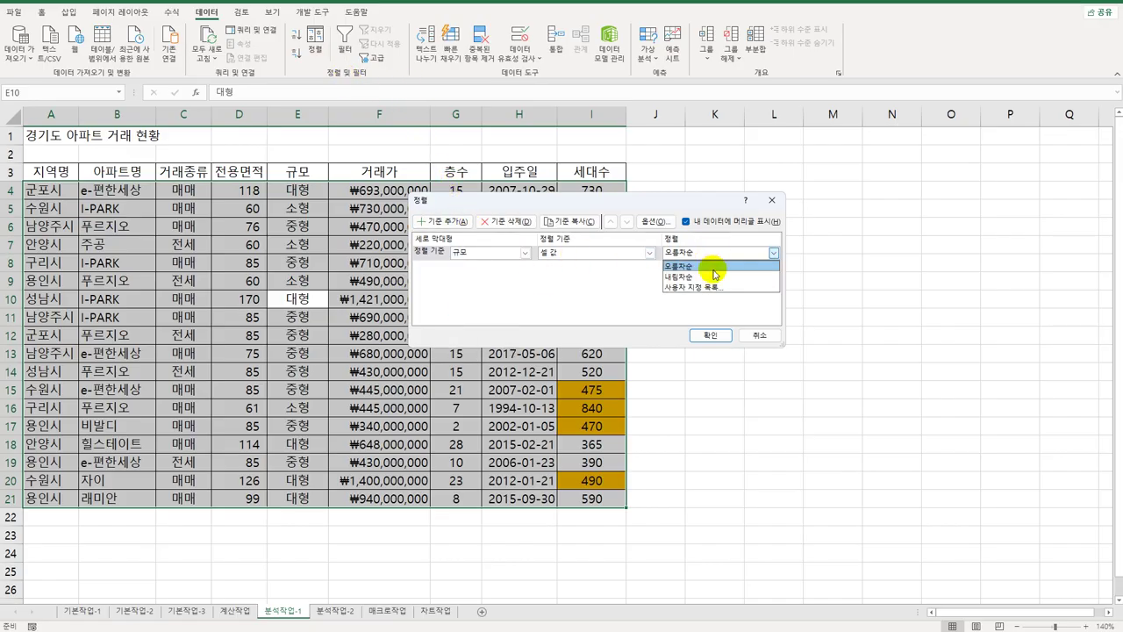
click(711, 293)
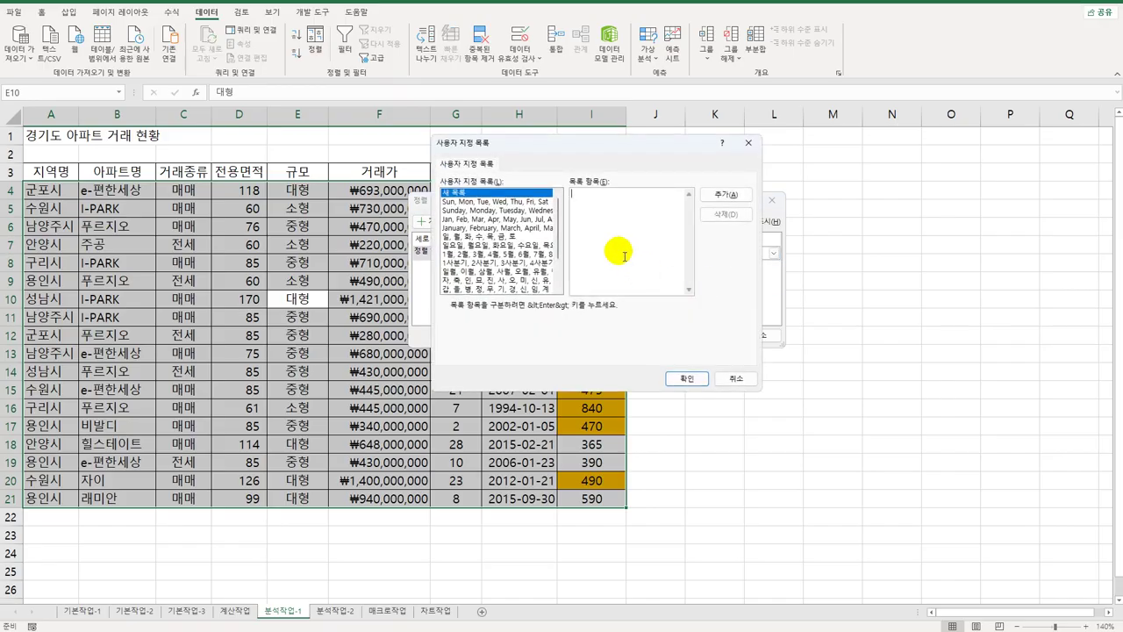
text(대형)
key(Return)
text(중형)
key(Return)
text(소형)
click(725, 195)
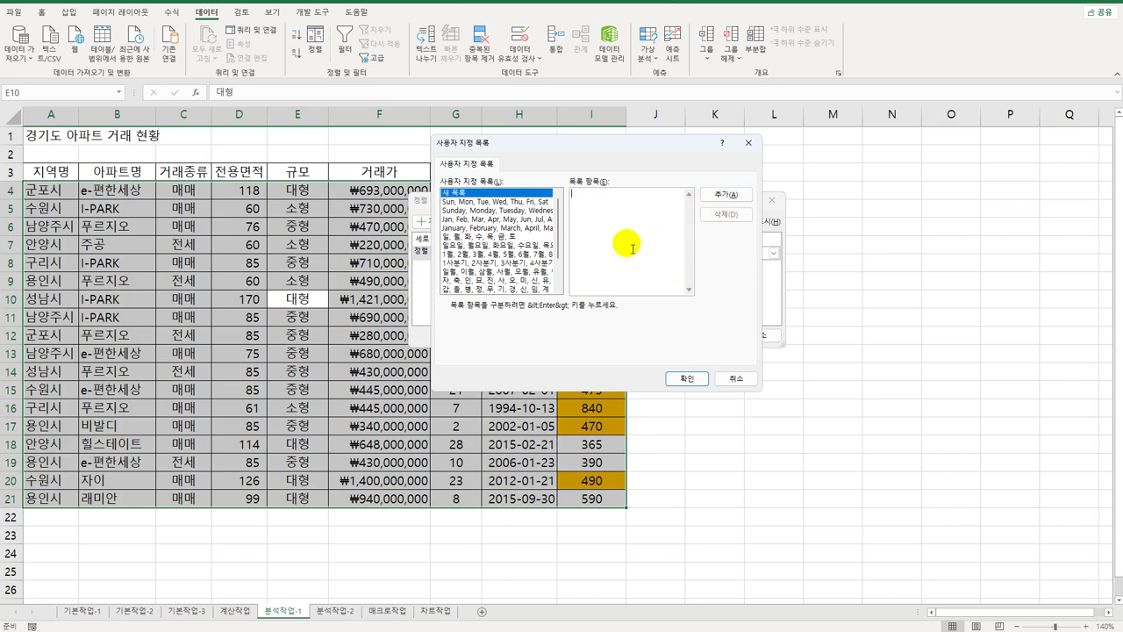
drag(558, 218, 558, 294)
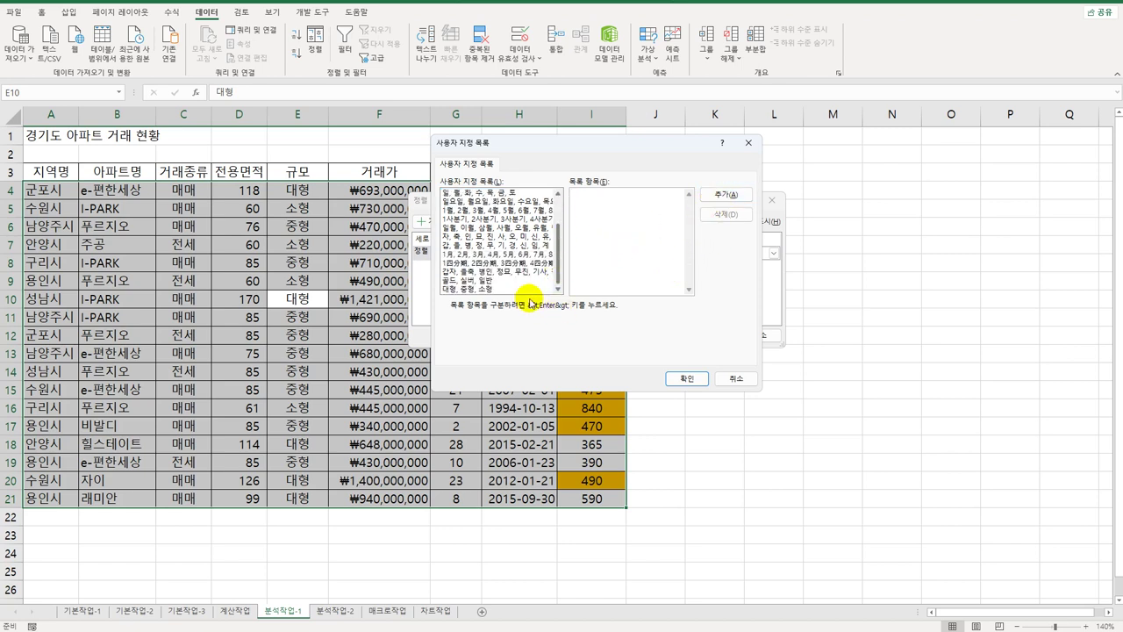
click(488, 289)
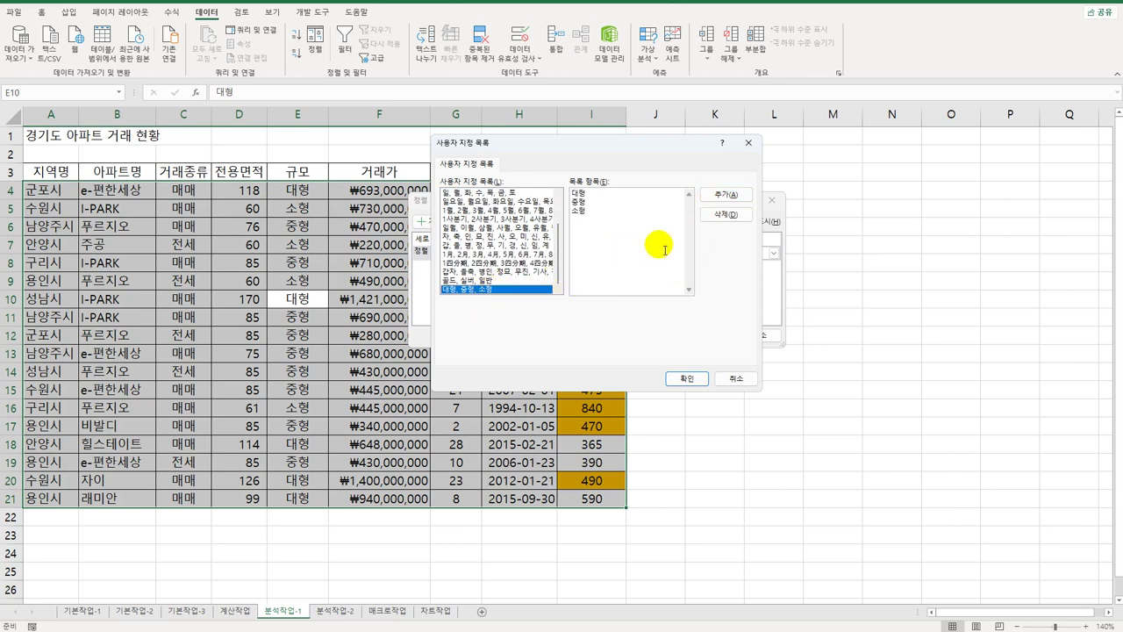
click(698, 382)
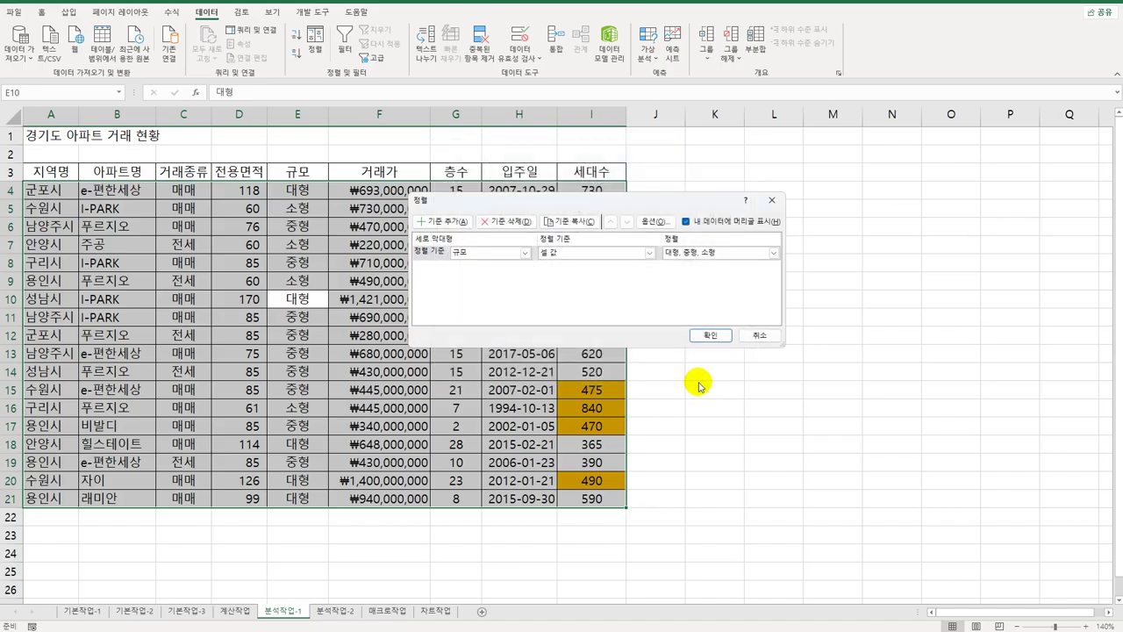
Step: Add a second sort level on 세대수 by cell color, with RGB(255, 192, 0) on top, and apply the sort
click(438, 221)
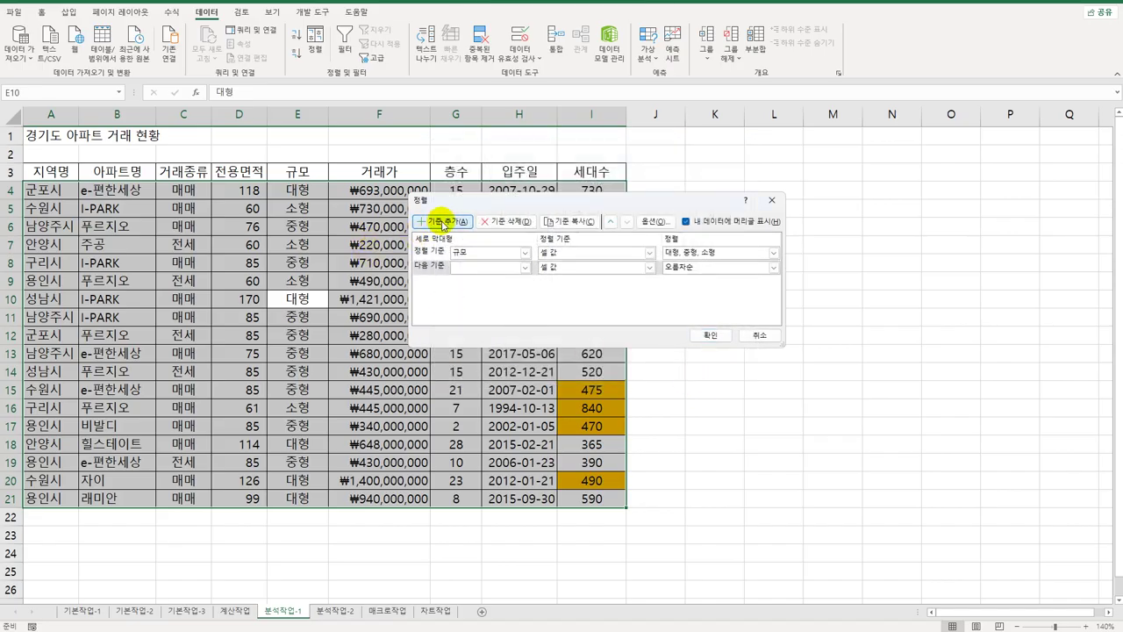
click(524, 267)
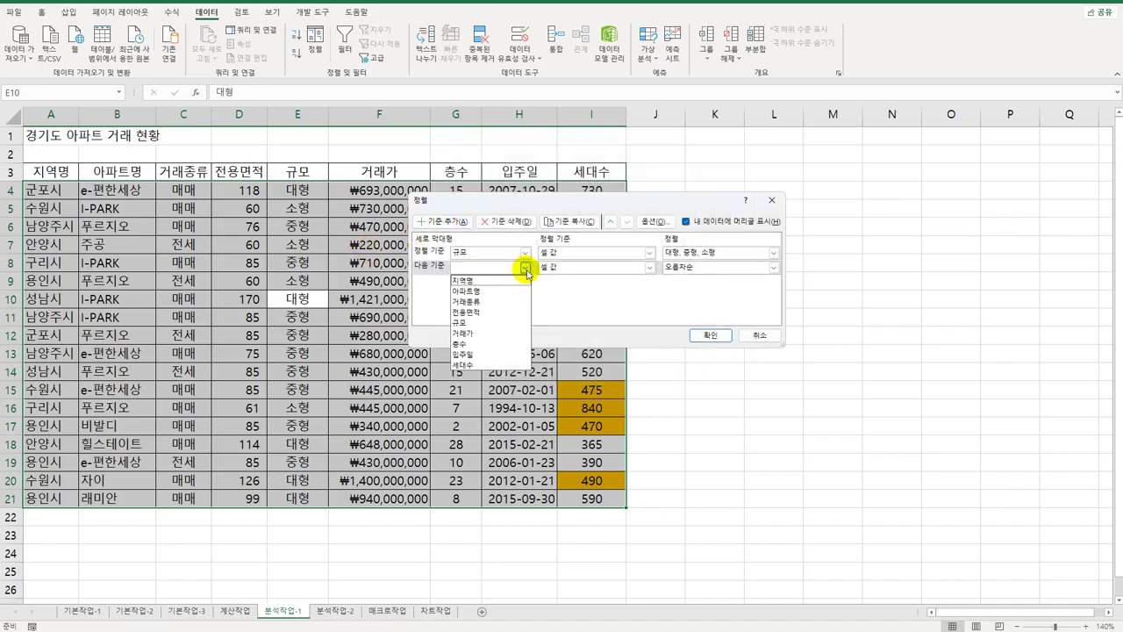
click(507, 365)
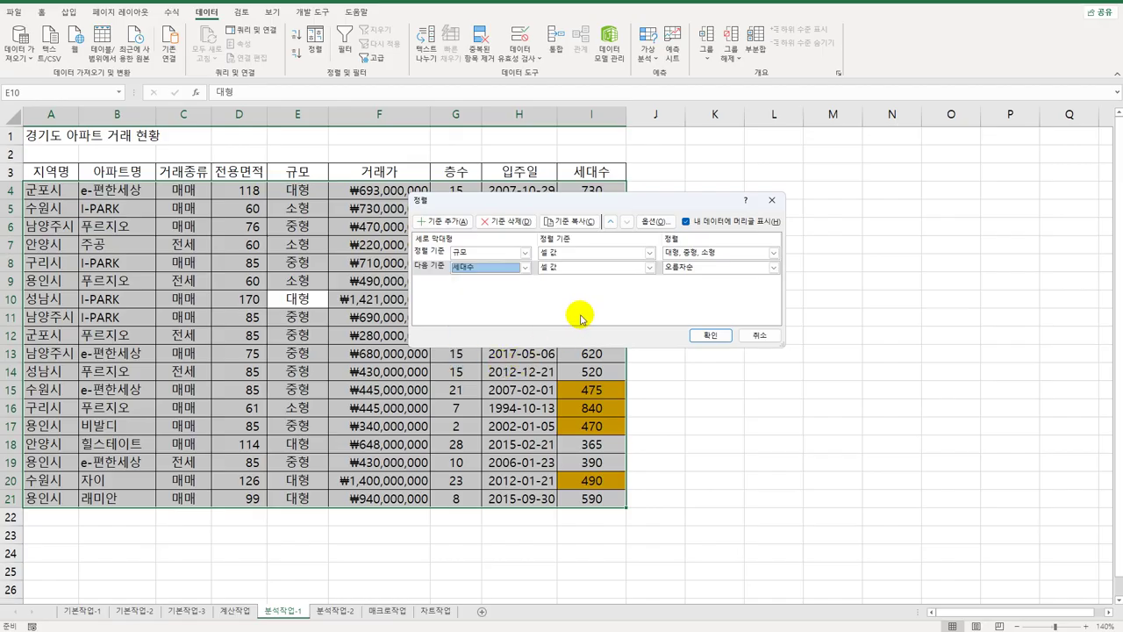
click(586, 267)
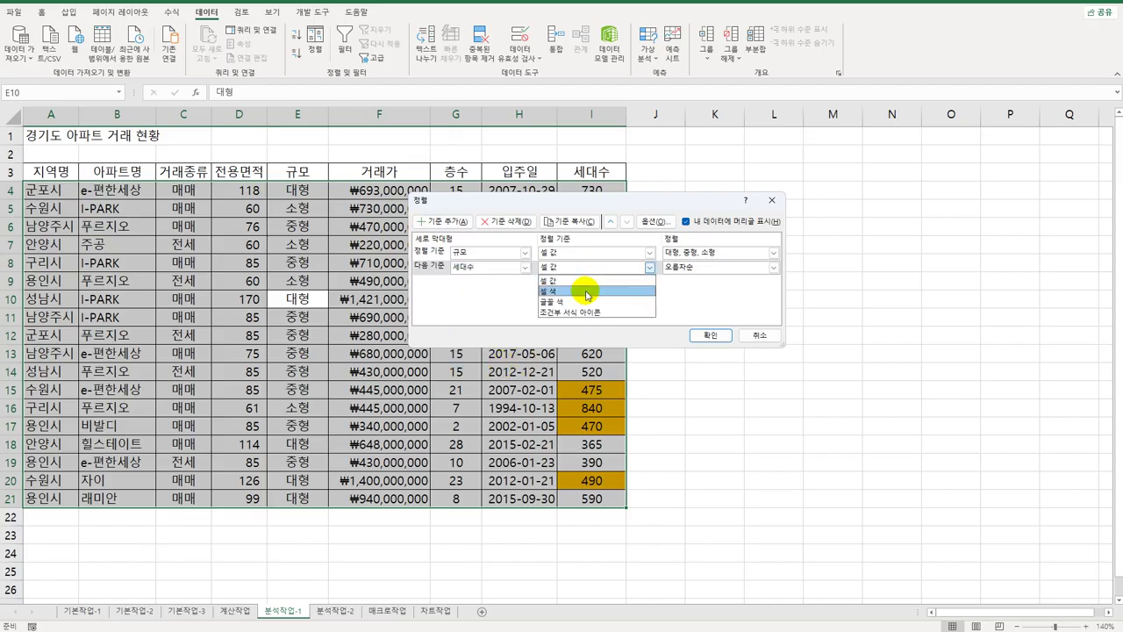
click(586, 294)
click(702, 267)
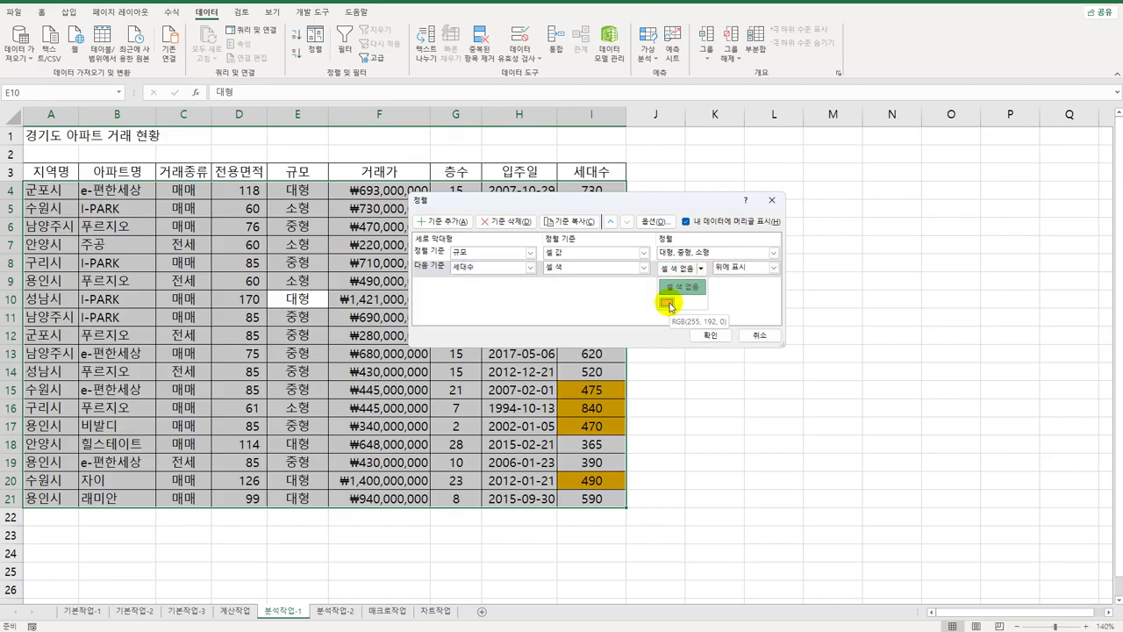
click(668, 304)
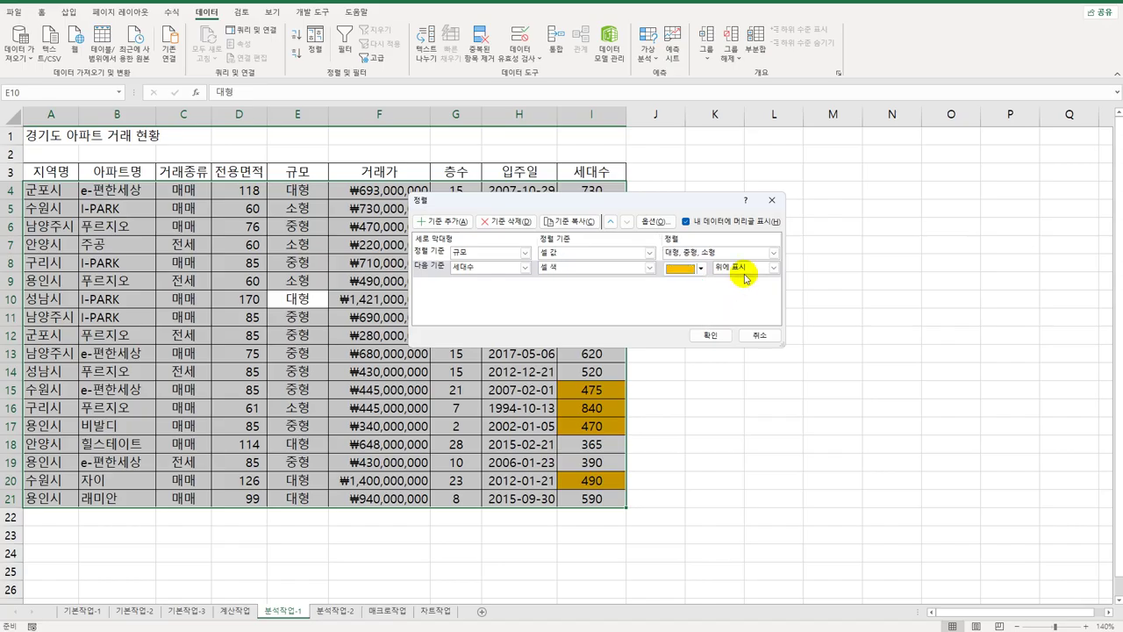
click(711, 335)
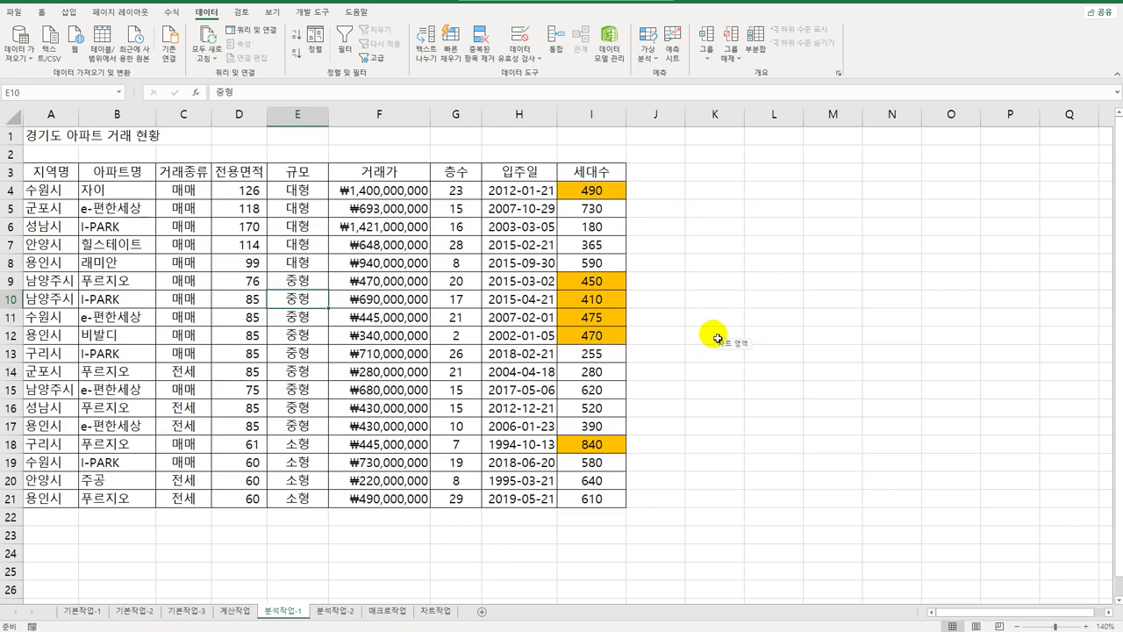
Step: On the 분석작업-2 sheet, run Goal Seek to bring I14 to 100000000 by changing 이익률 in H16, and widen column I slightly
click(346, 613)
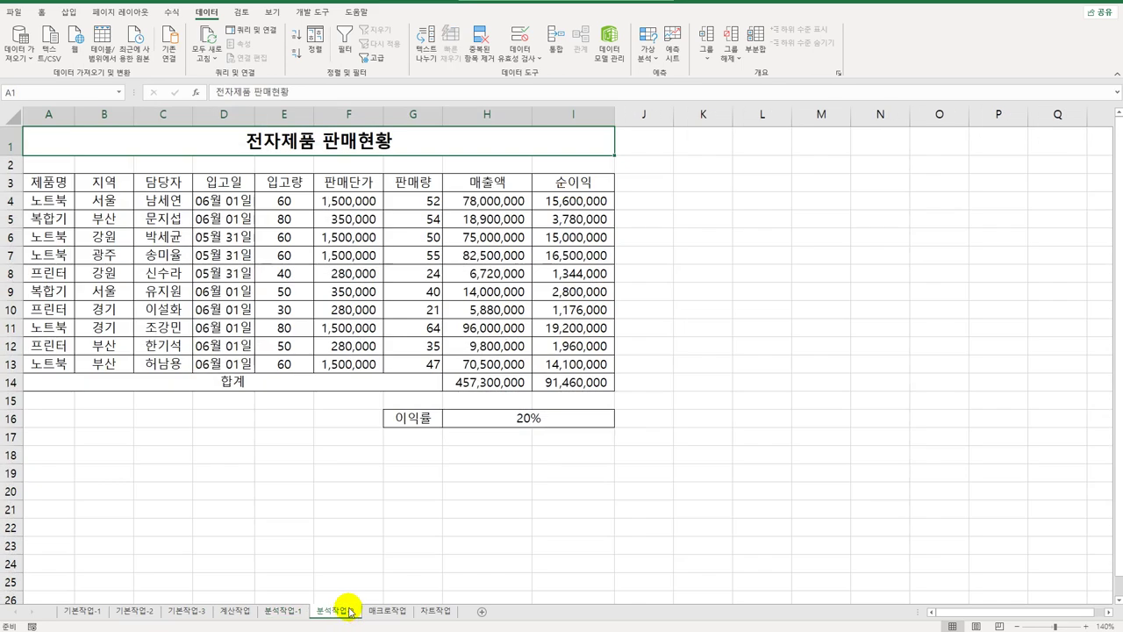
click(553, 389)
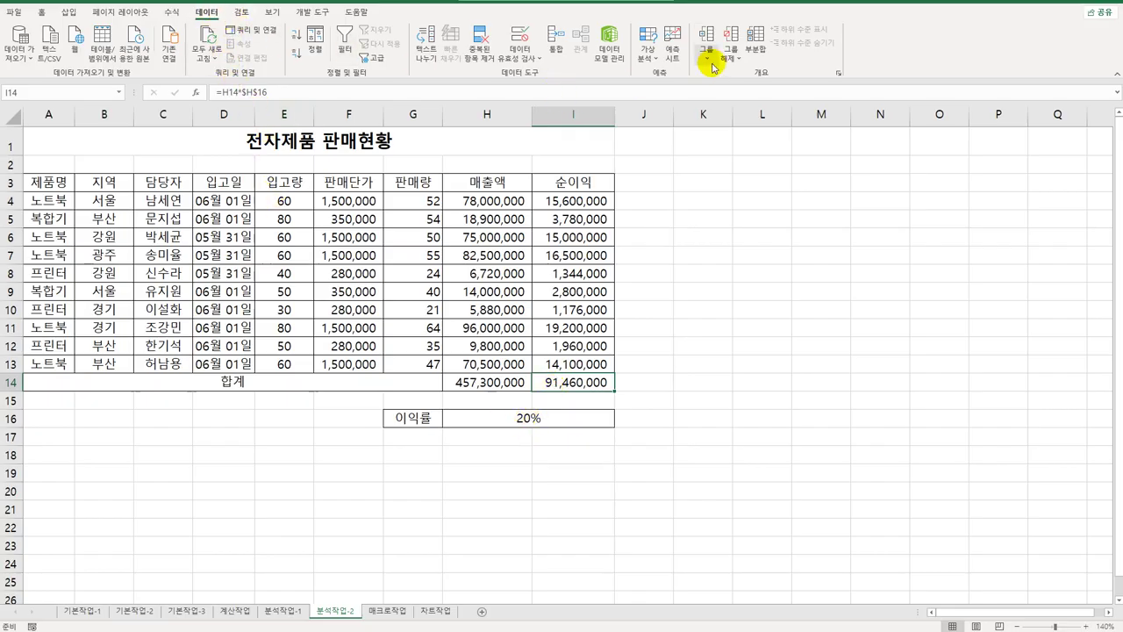
click(646, 53)
click(680, 88)
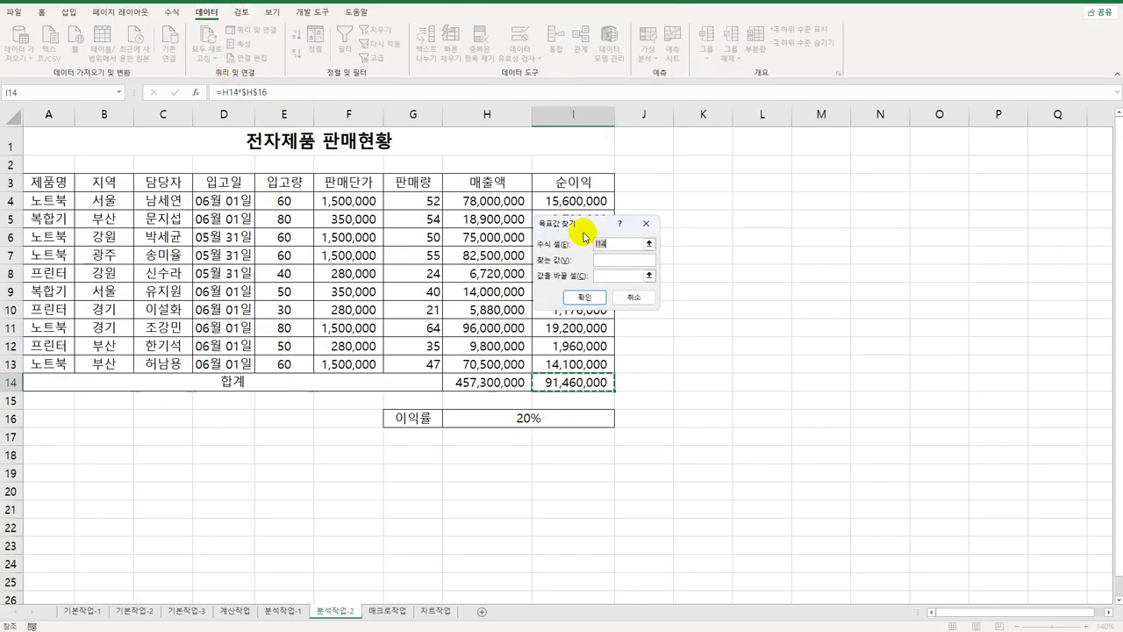
drag(583, 235, 715, 236)
click(728, 261)
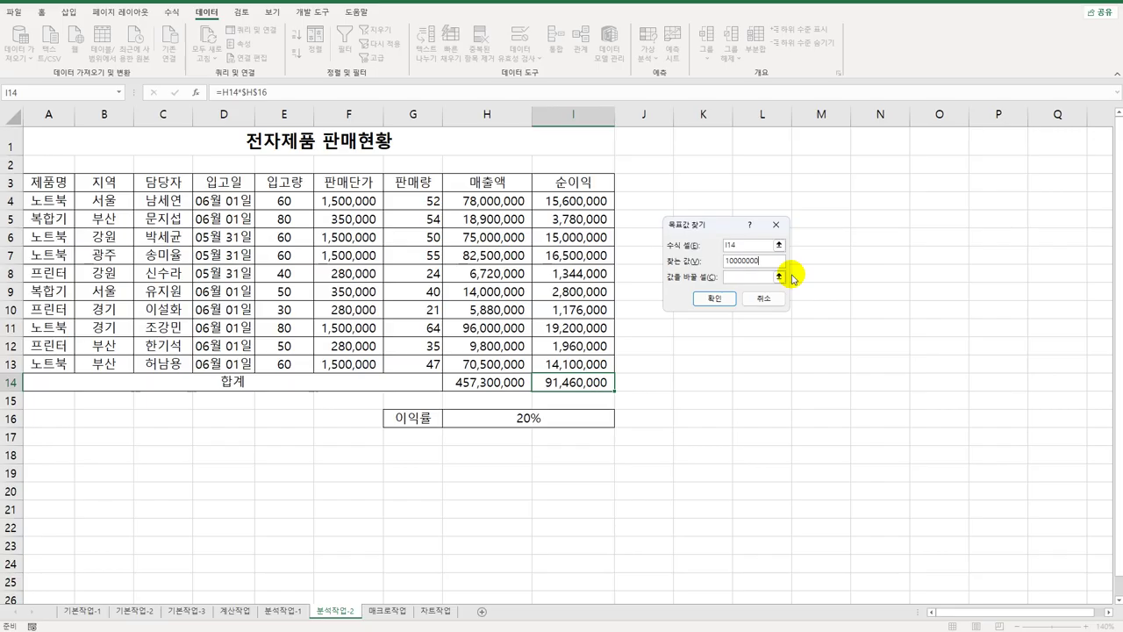
click(748, 277)
click(535, 421)
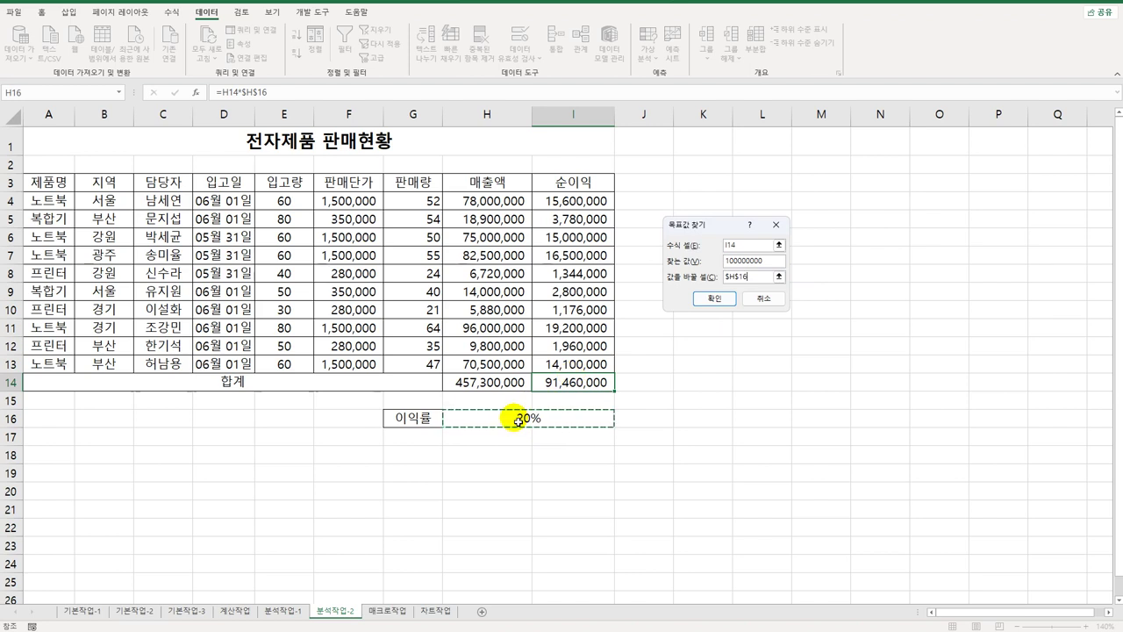
click(712, 298)
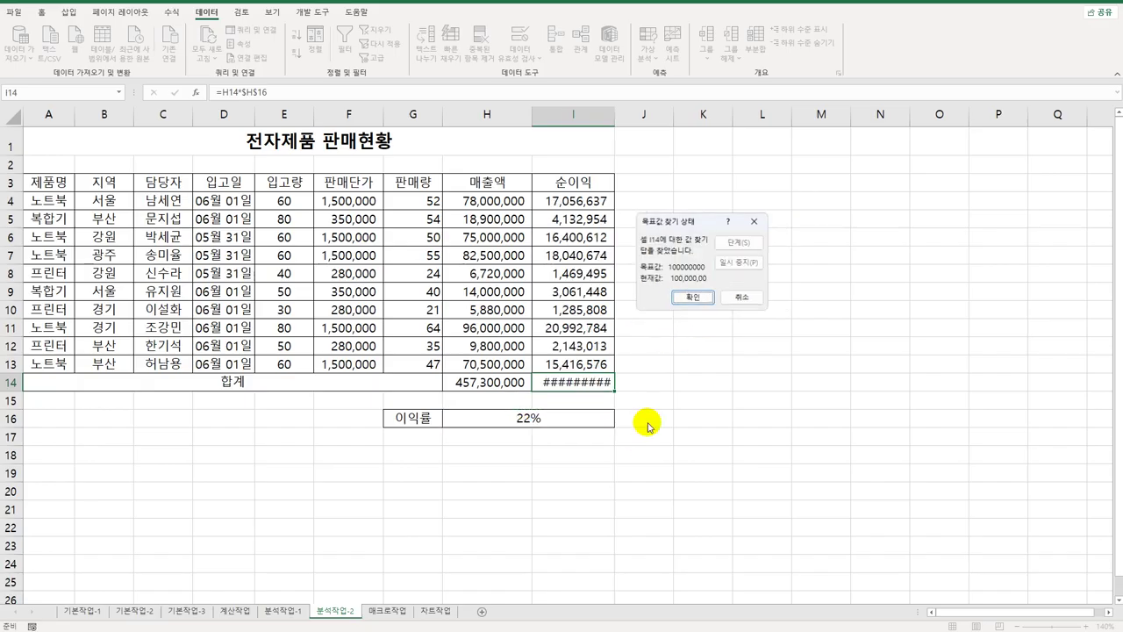
click(689, 298)
drag(615, 117, 622, 118)
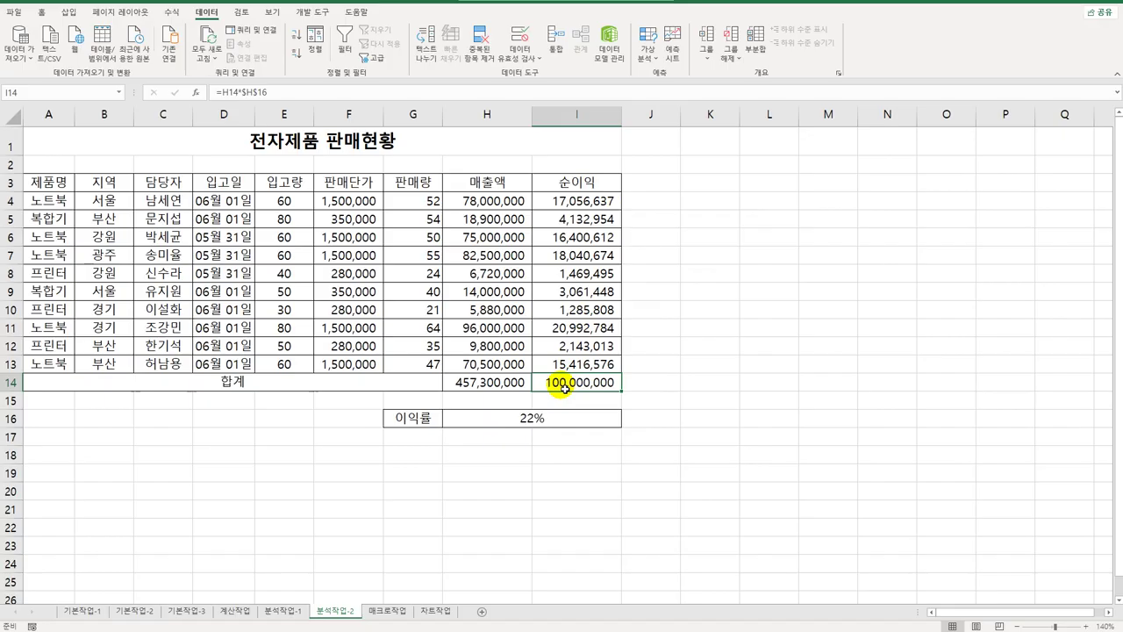
Step: On the 매크로작업 sheet, draw a form control button covering cells E2:F3
click(387, 611)
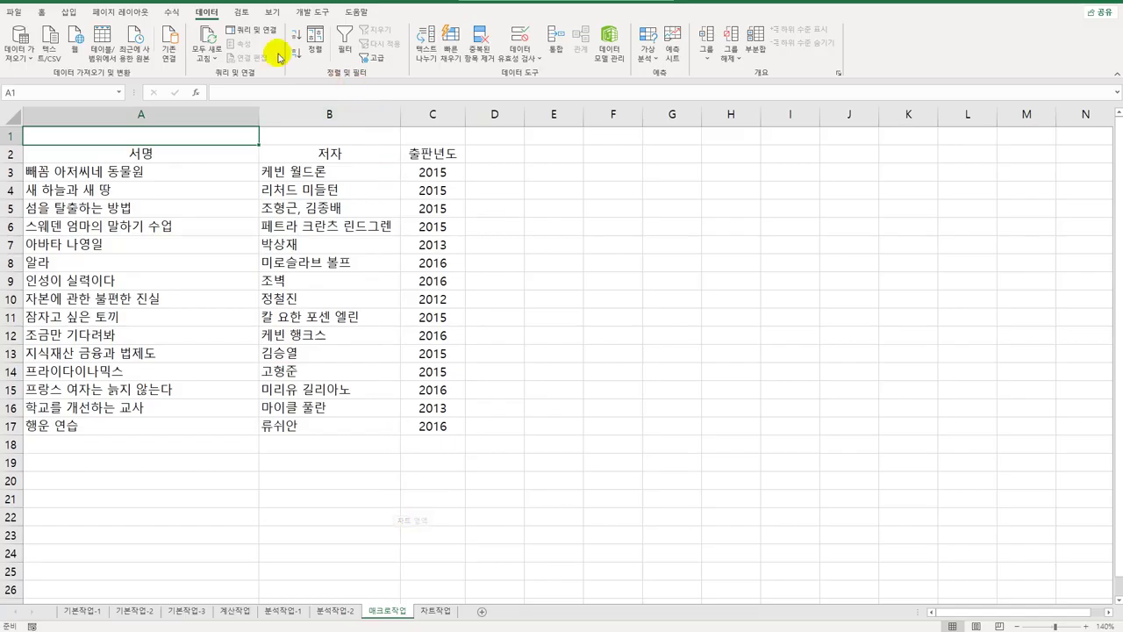
click(321, 15)
click(241, 48)
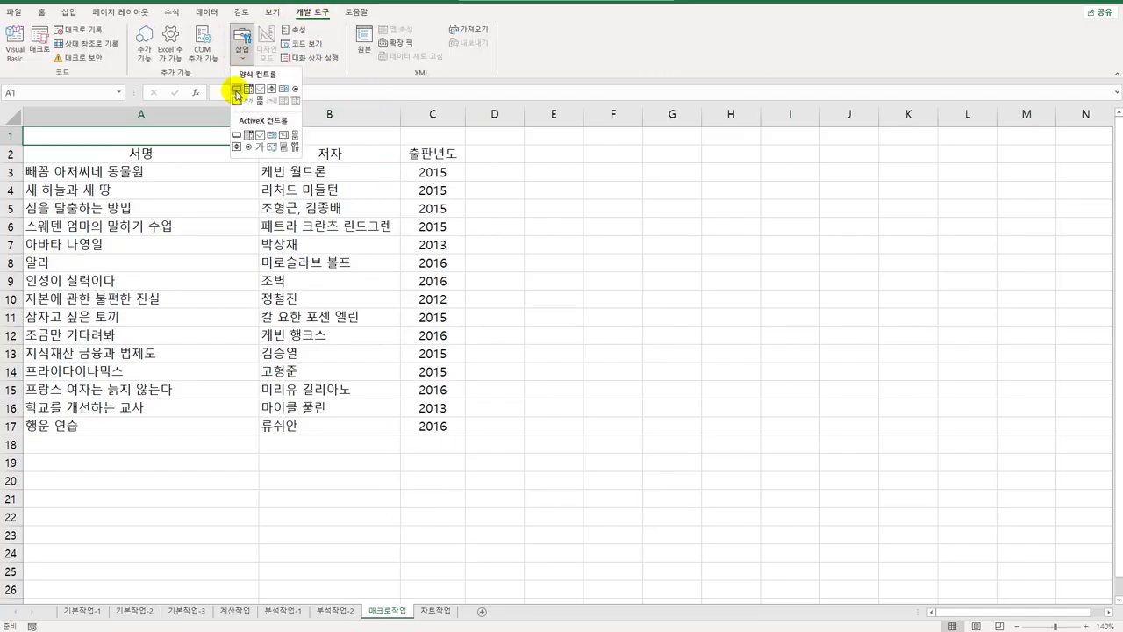
click(236, 89)
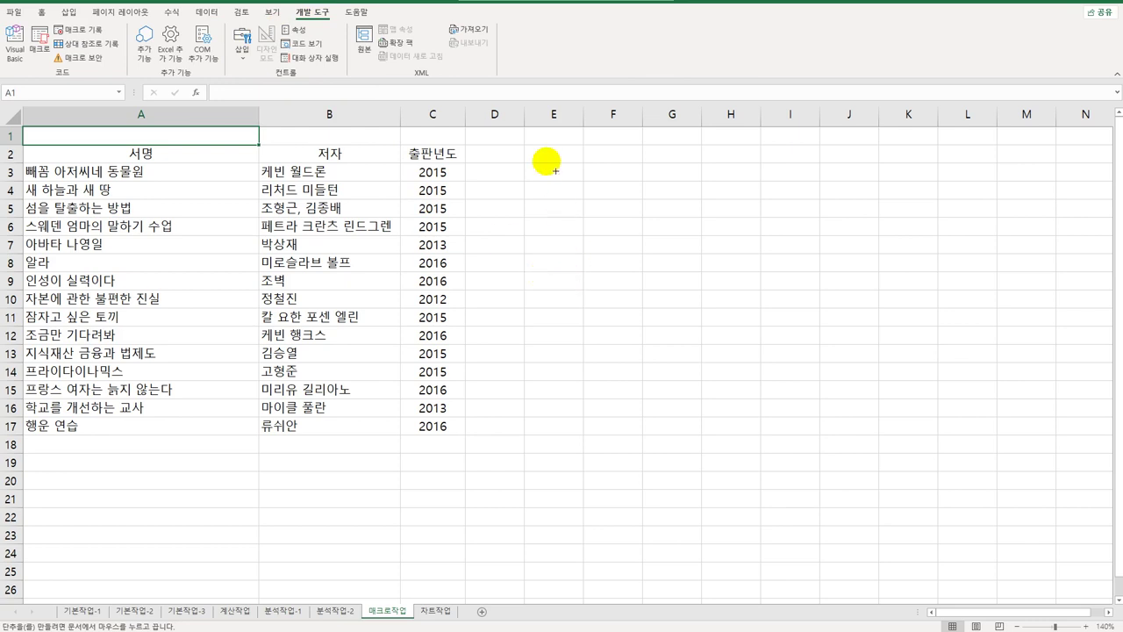
drag(532, 155, 629, 191)
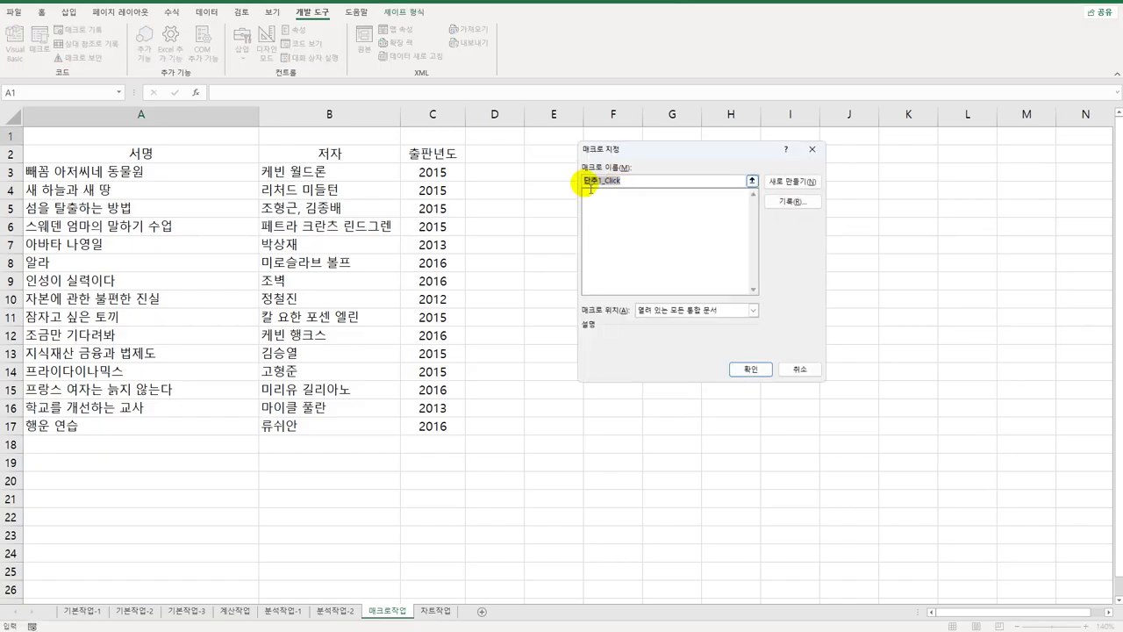
Step: Name the button's macro 테두리 and start recording it
text(테두리)
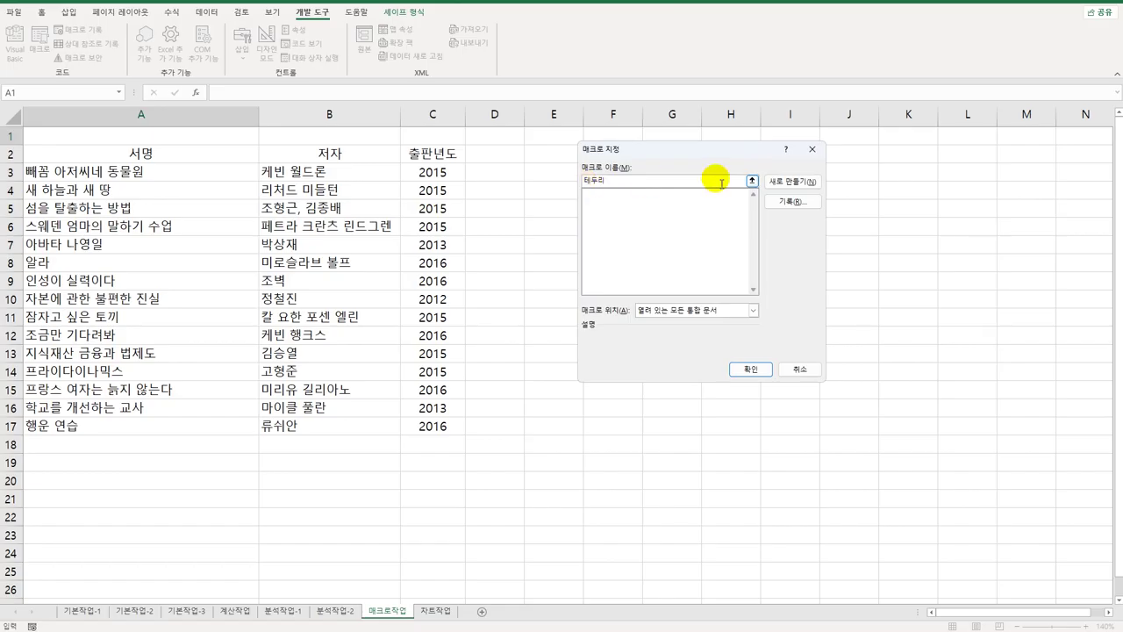
click(789, 203)
click(745, 344)
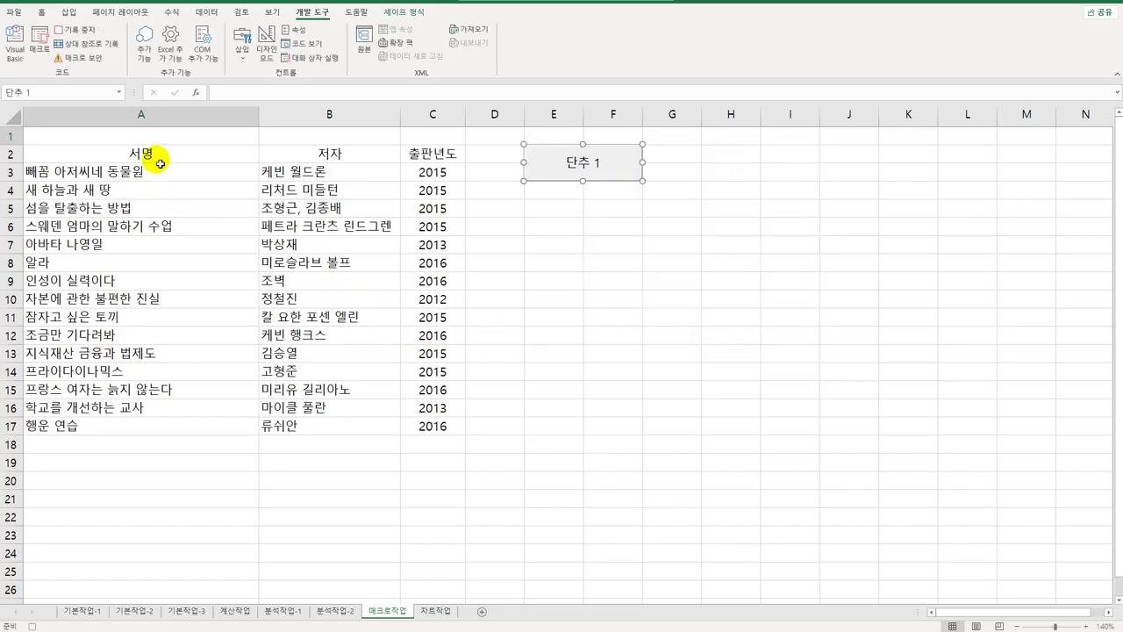
Step: Apply all borders to the book table A2:C17 and deselect the range by selecting C2
drag(154, 156, 443, 441)
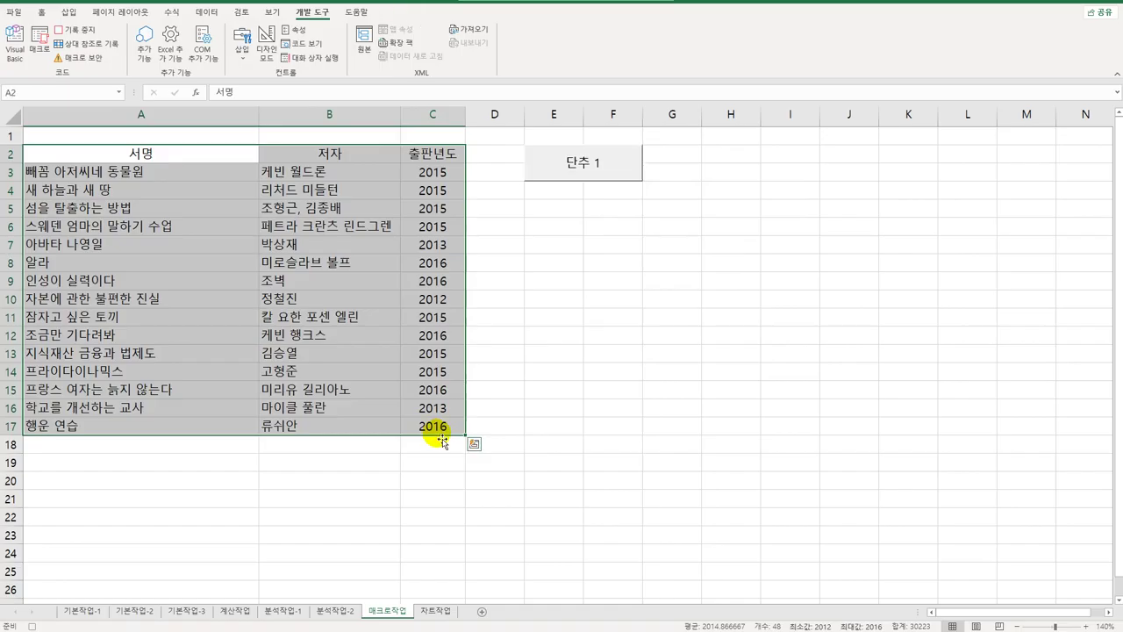
click(42, 12)
click(161, 54)
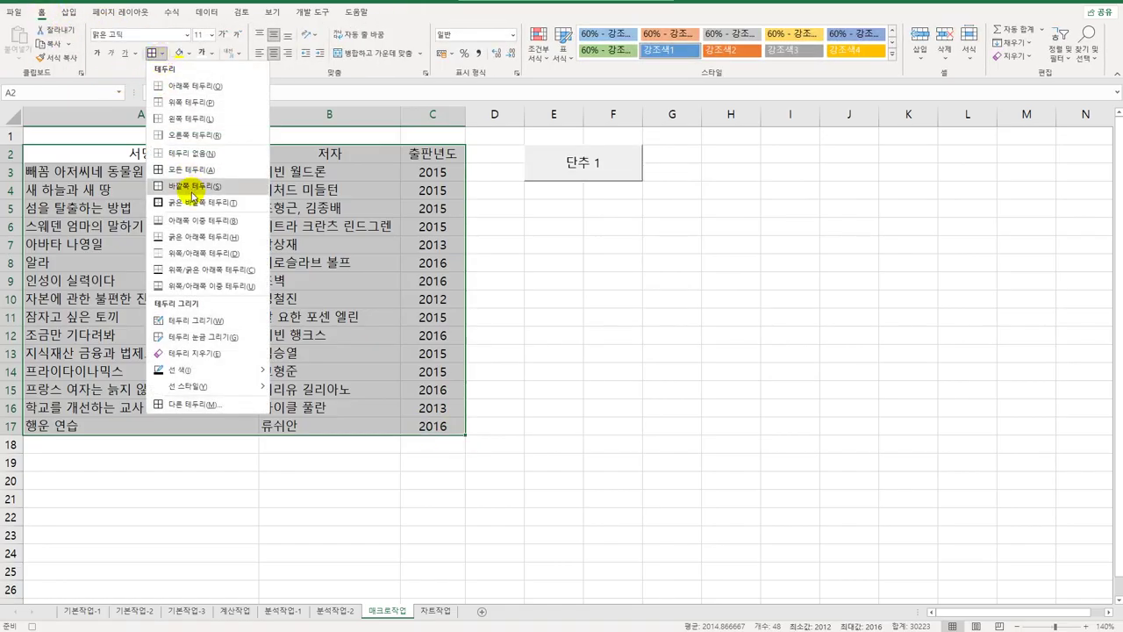
click(203, 182)
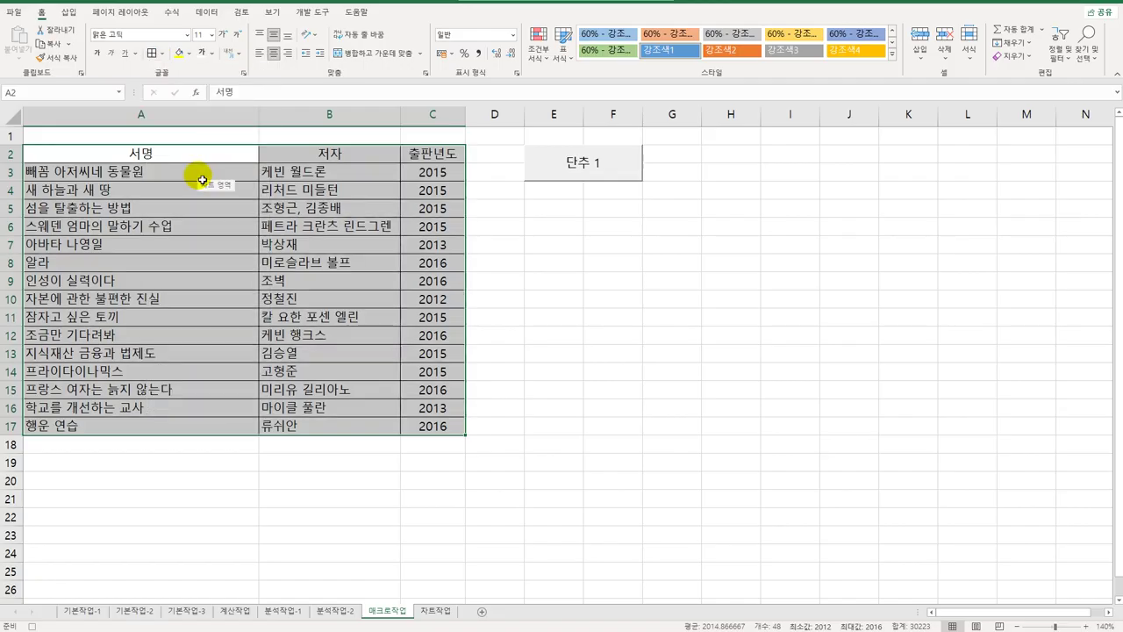
click(439, 153)
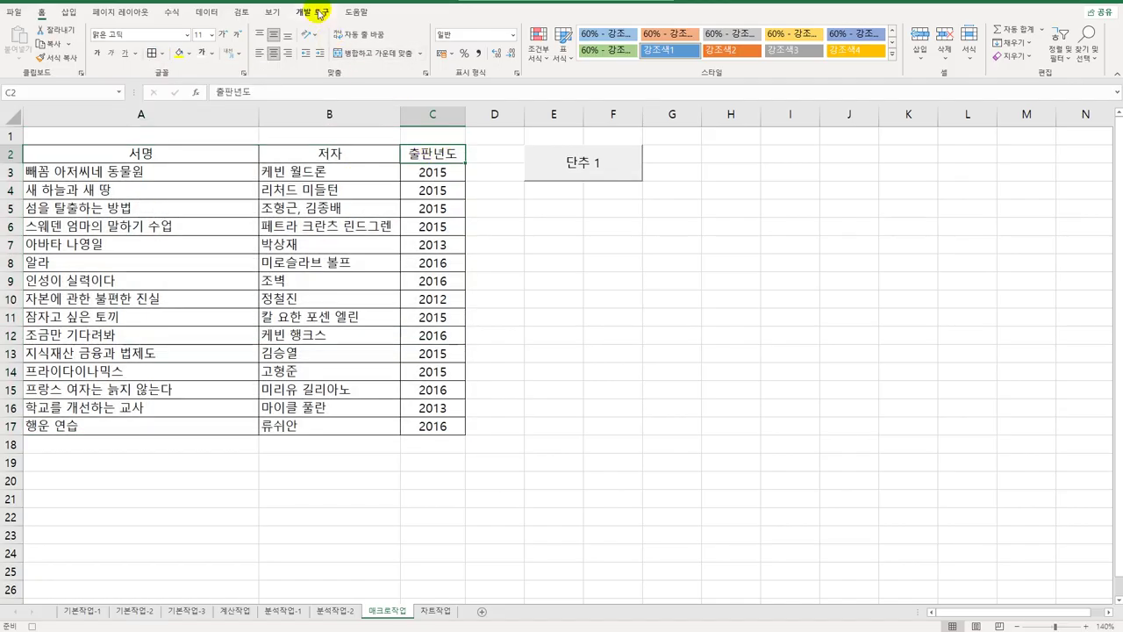
Step: Stop recording the 테두리 macro and change the form button's caption to 테두리
click(312, 12)
click(72, 31)
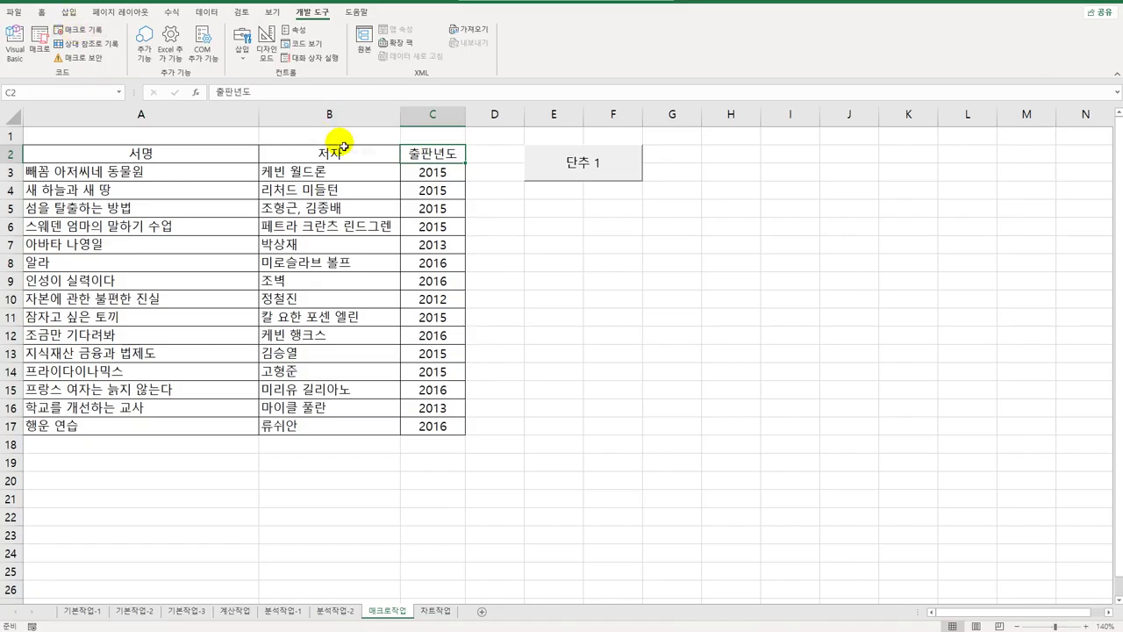
right_click(635, 179)
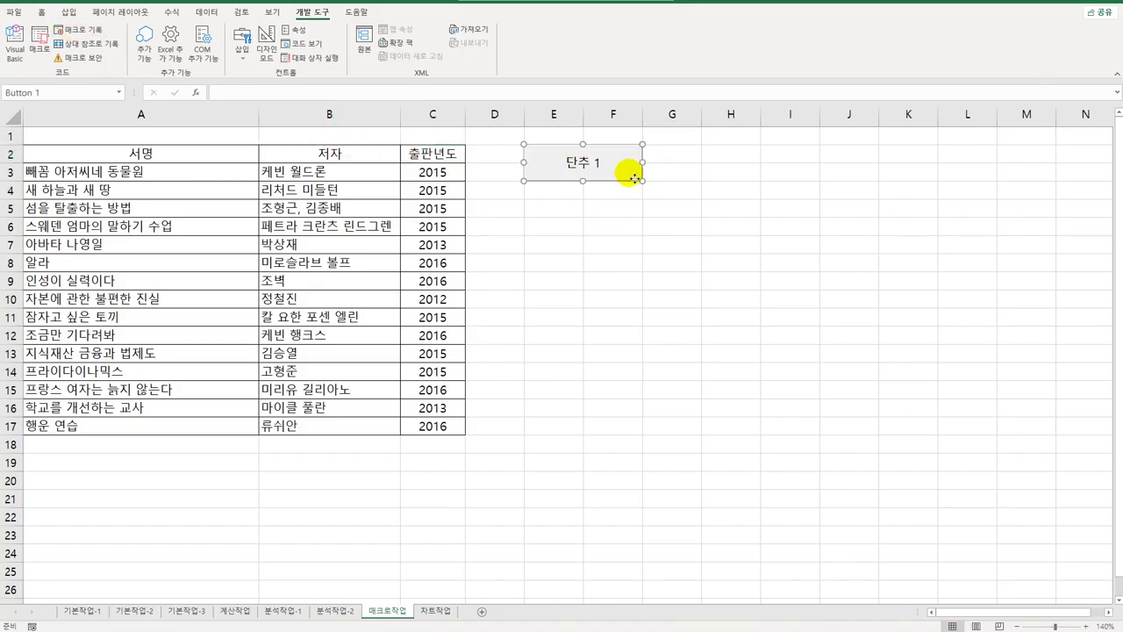
click(710, 234)
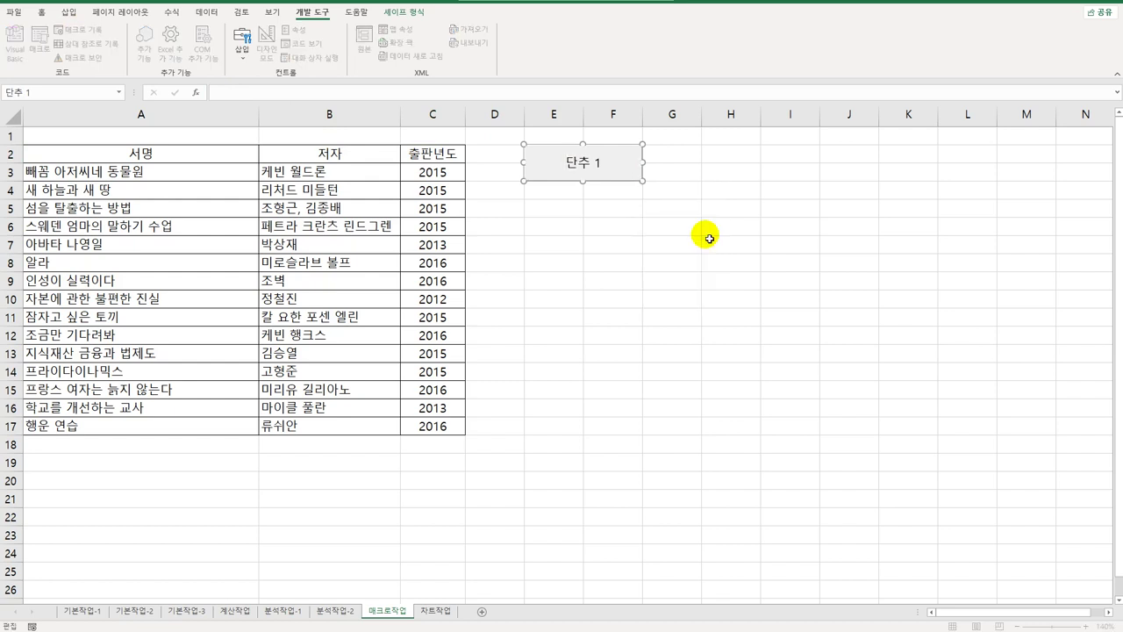
key(ctrl+a)
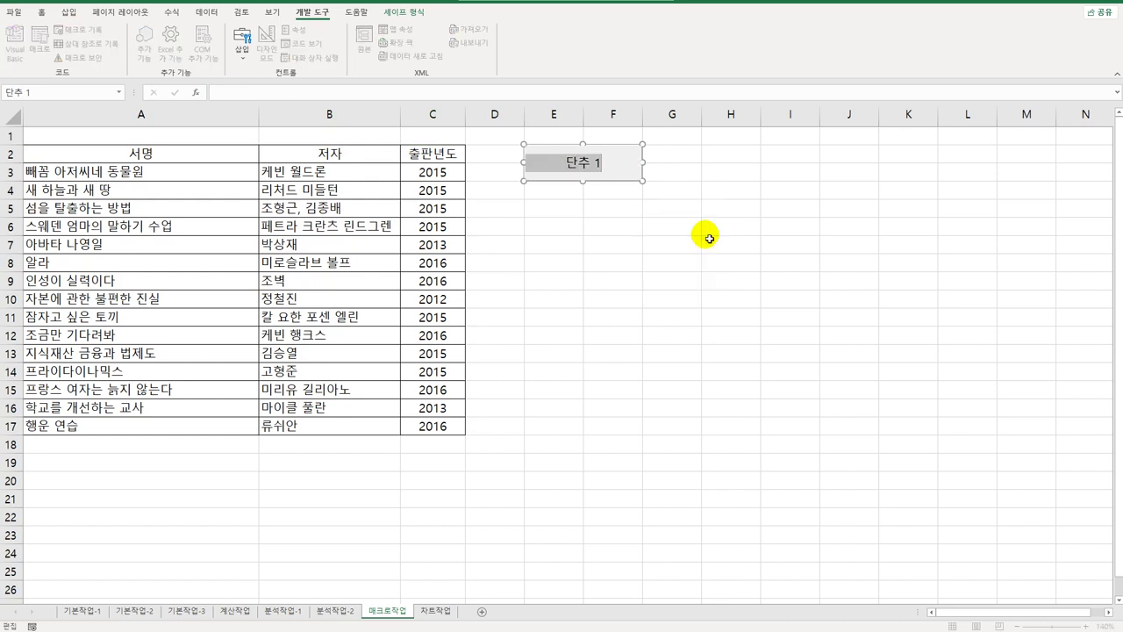
text(테두리)
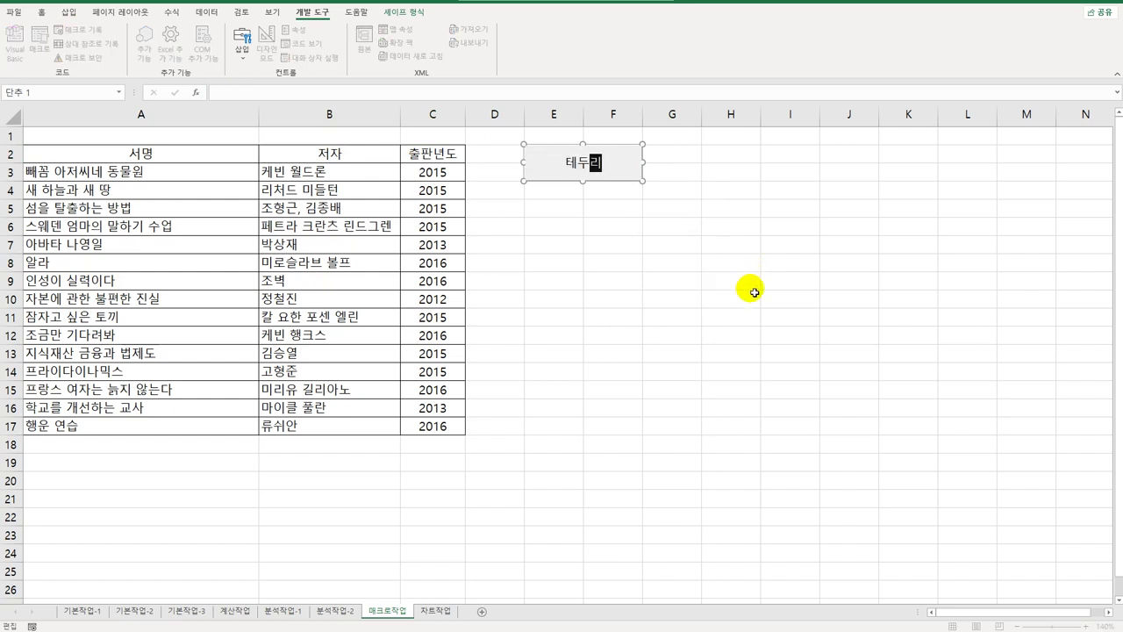
click(744, 317)
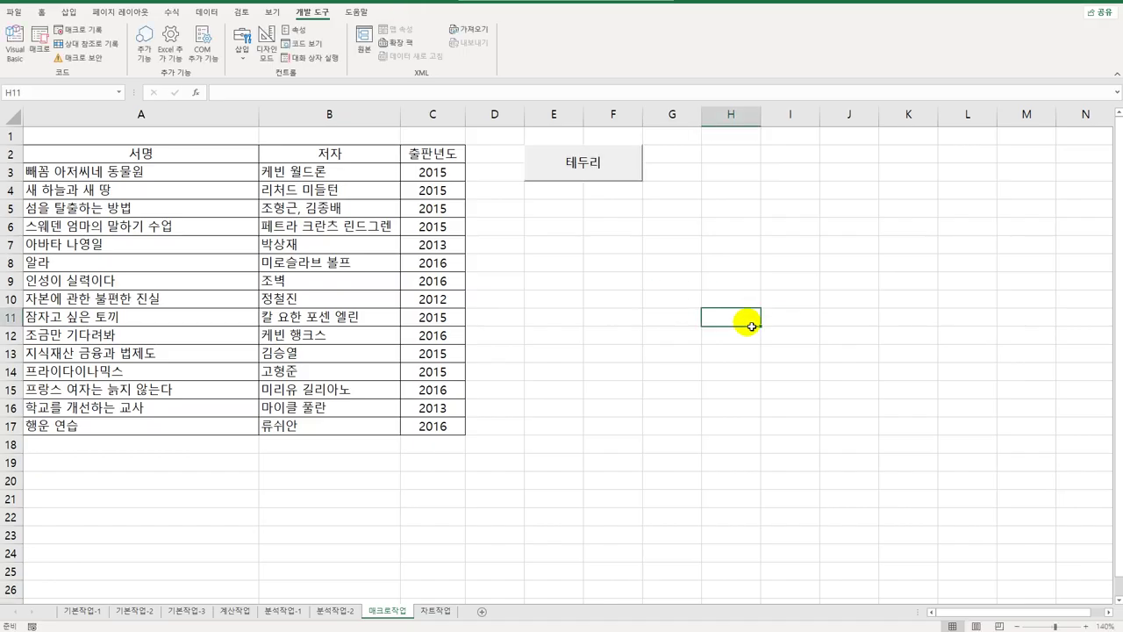
Step: Draw a rounded rectangle shape covering cells E5:F6 and label it 서식
click(70, 19)
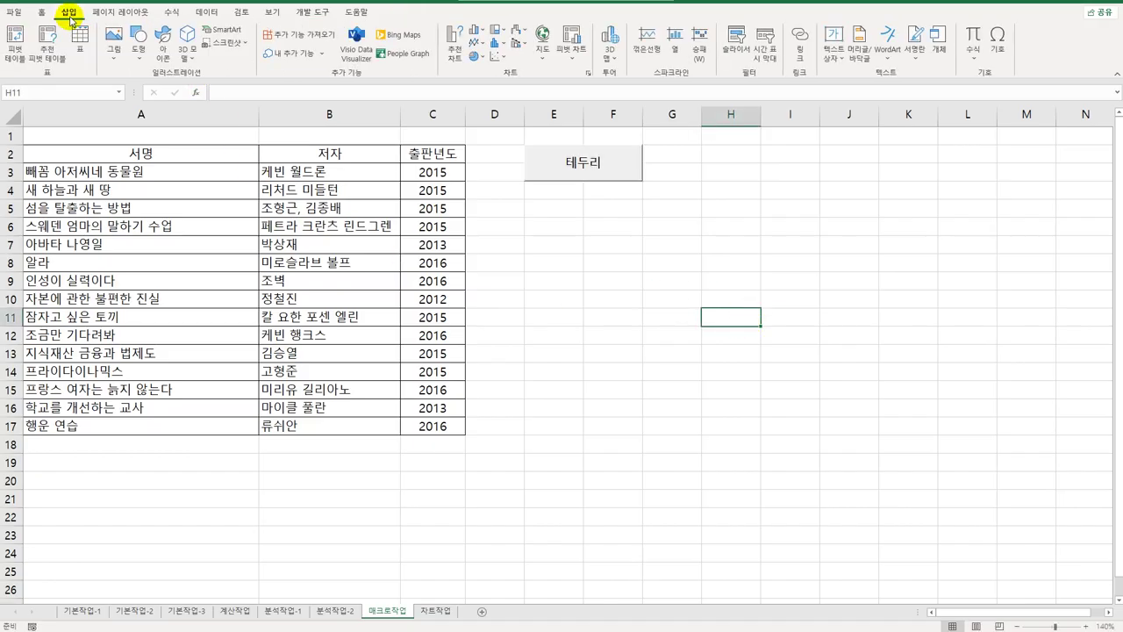
click(138, 42)
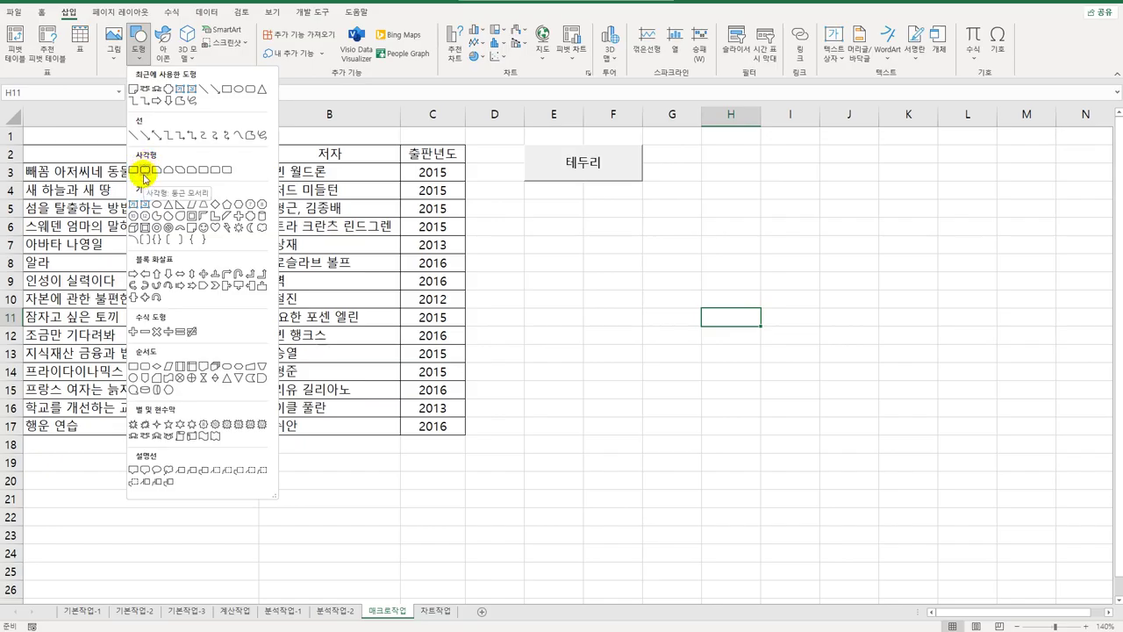
click(145, 179)
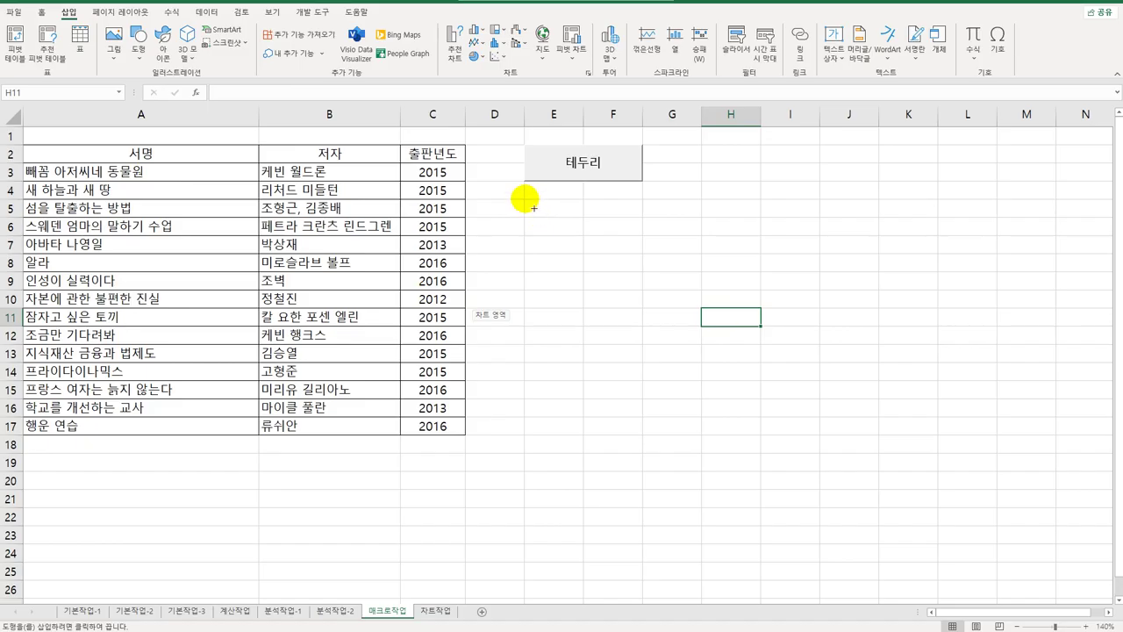
drag(543, 201, 632, 236)
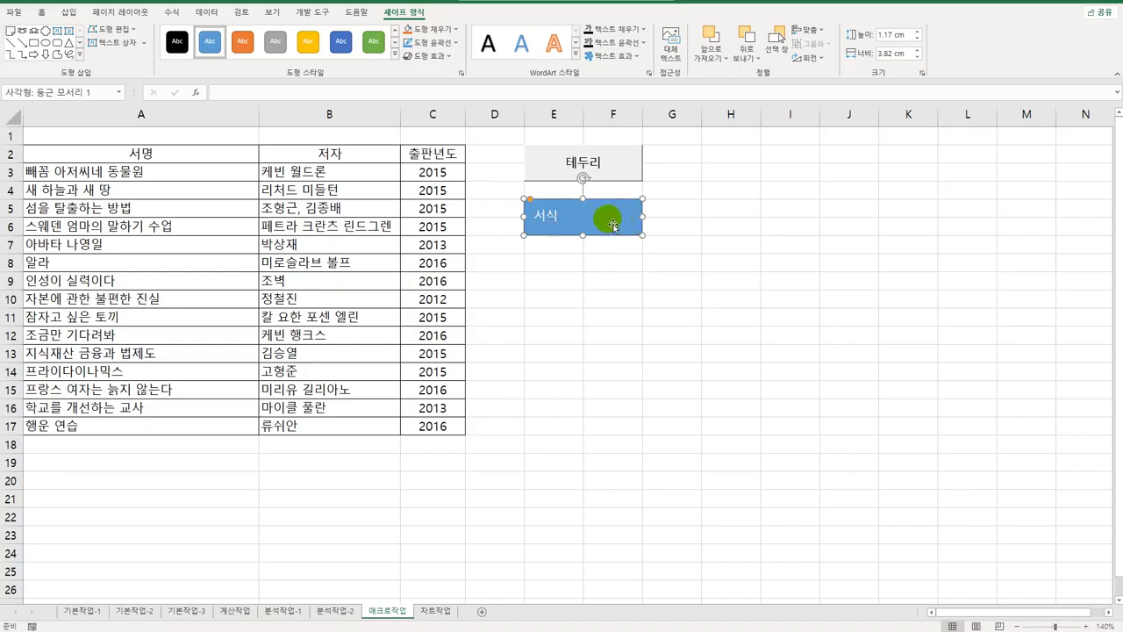
Step: Assign a new macro named 서식 to the rounded rectangle and start recording it in the current workbook
right_click(613, 226)
click(672, 443)
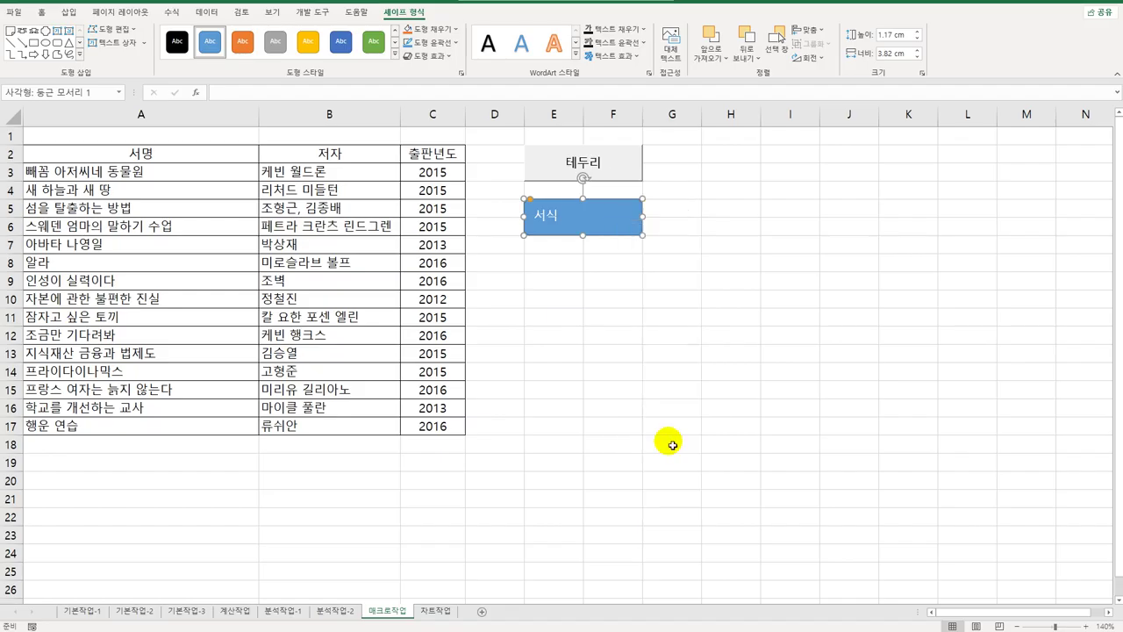
text(서식)
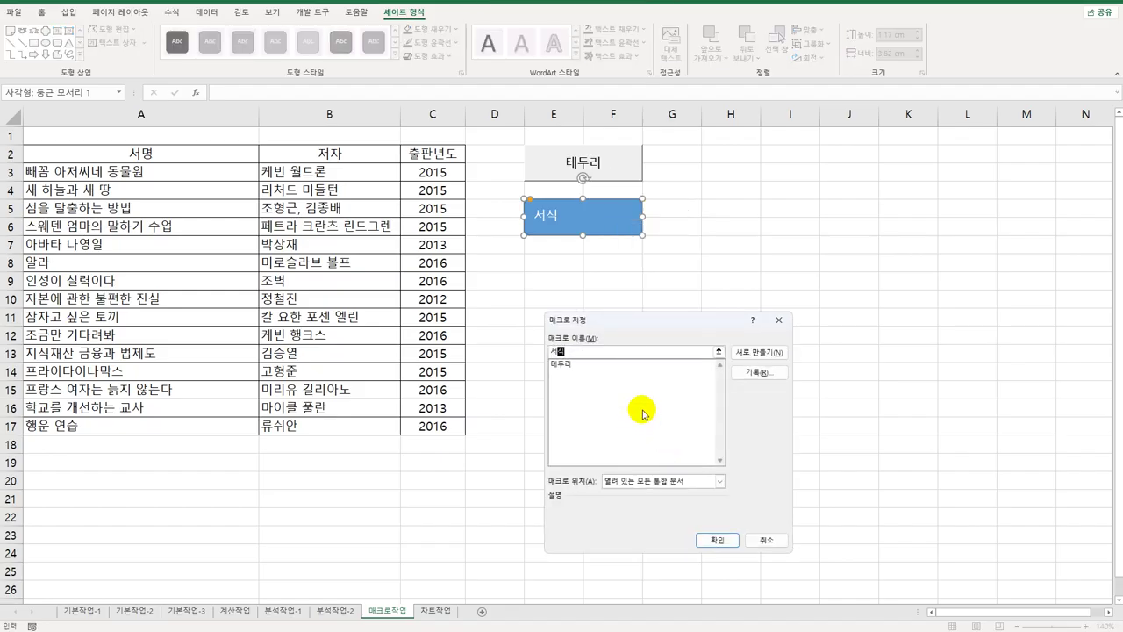
click(759, 372)
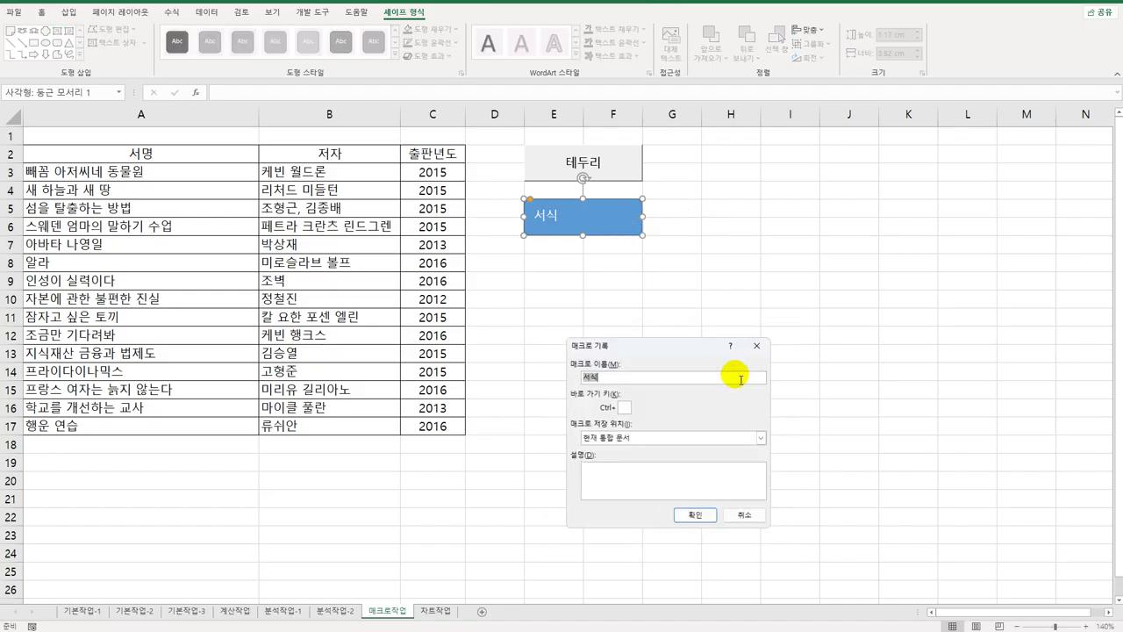
click(683, 517)
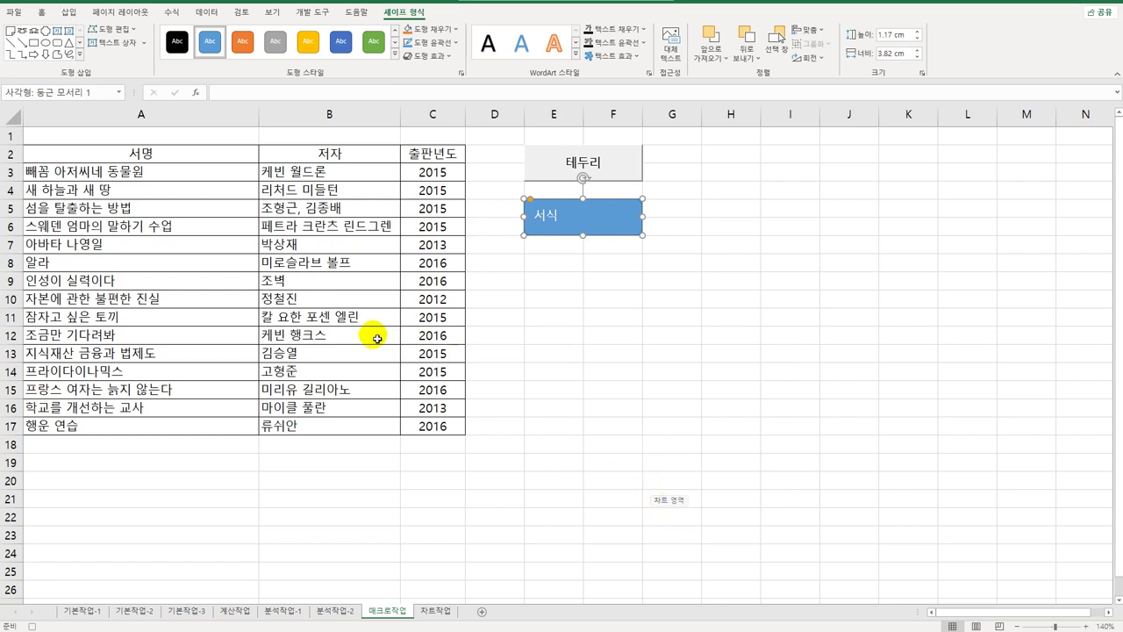
Step: Fill the header cells A2:C2 with standard green and make their text bold
drag(83, 150, 419, 161)
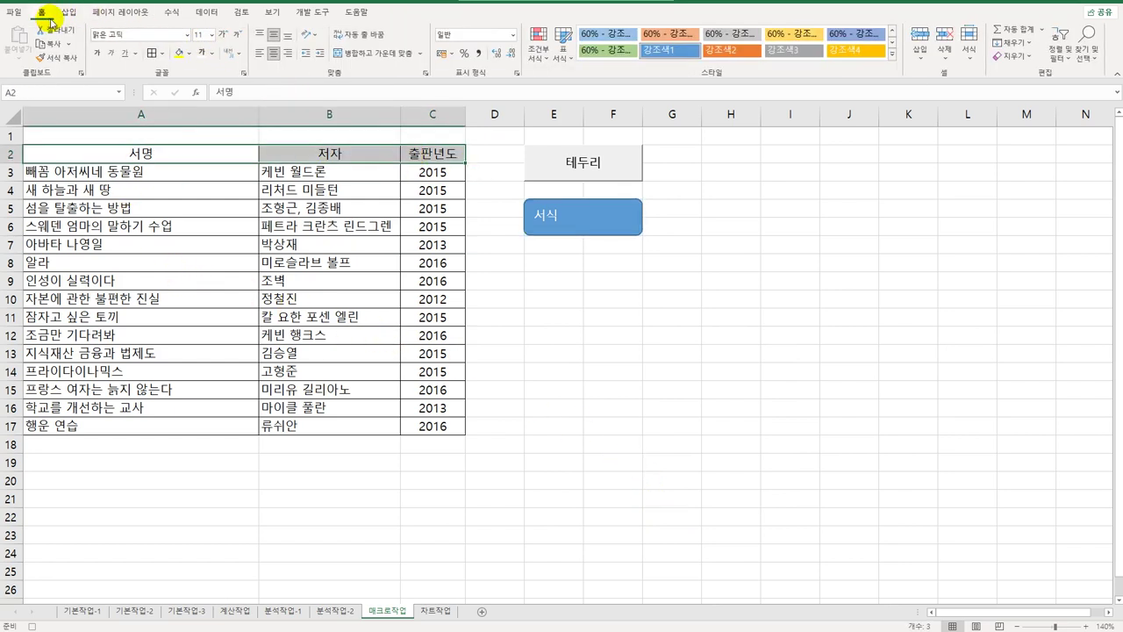
click(191, 55)
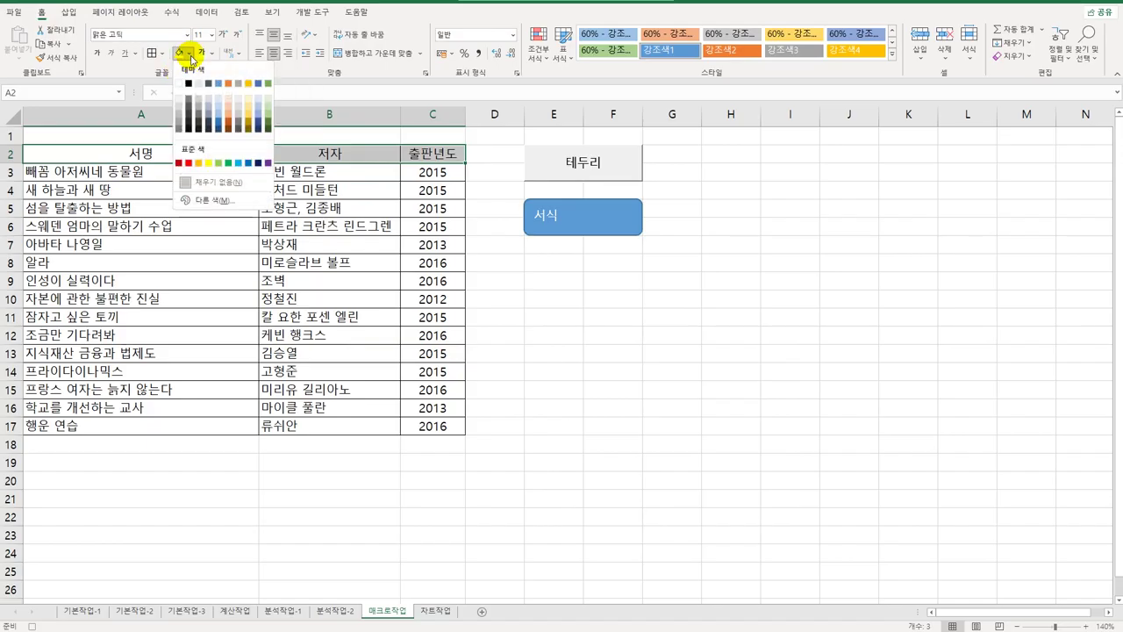
click(229, 165)
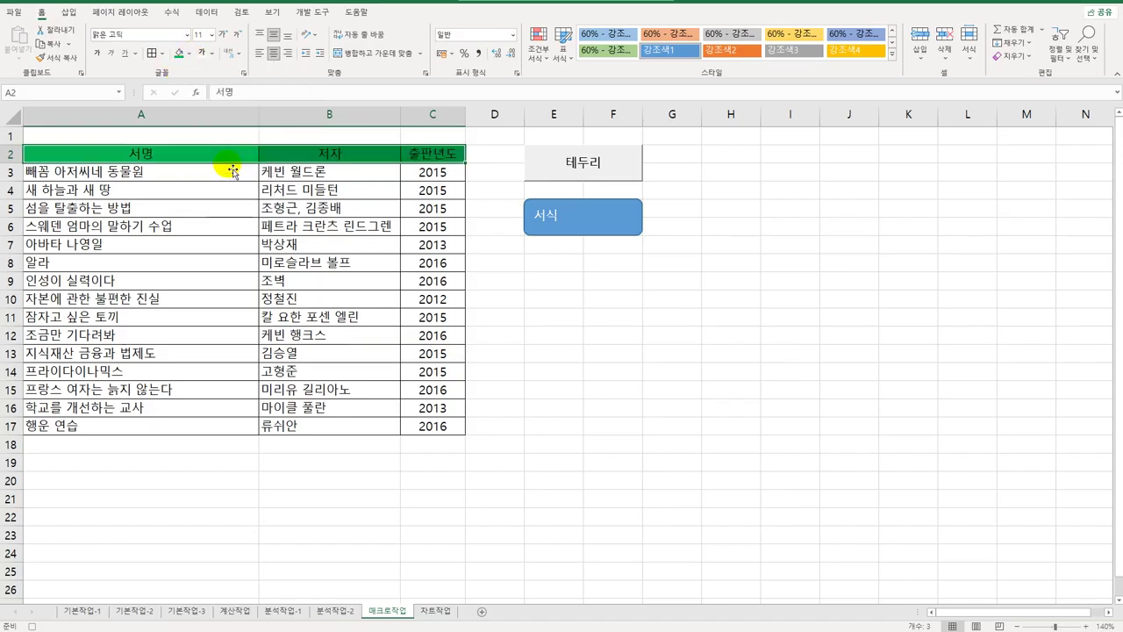
click(97, 55)
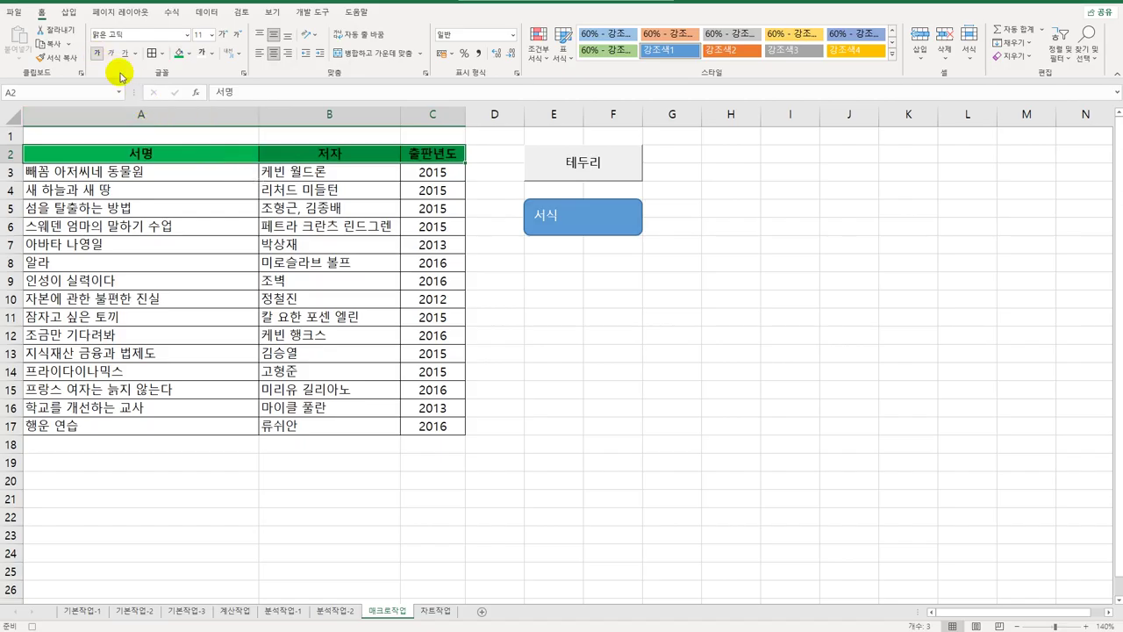
Step: Deselect the header range by selecting C2 and stop recording the 서식 macro
click(430, 155)
click(315, 14)
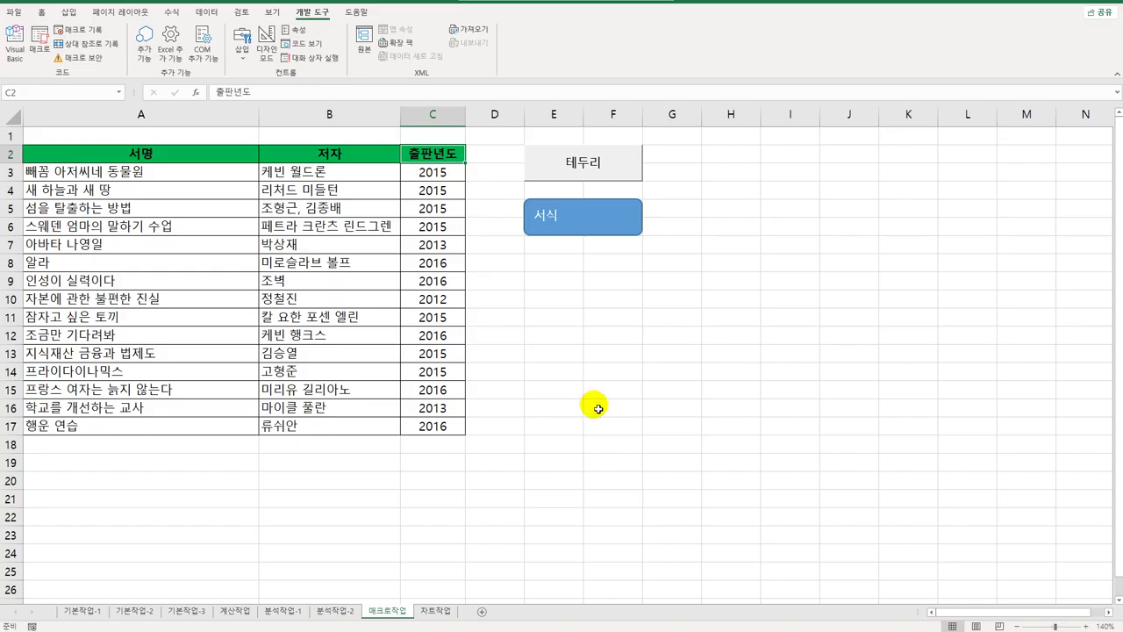
click(597, 410)
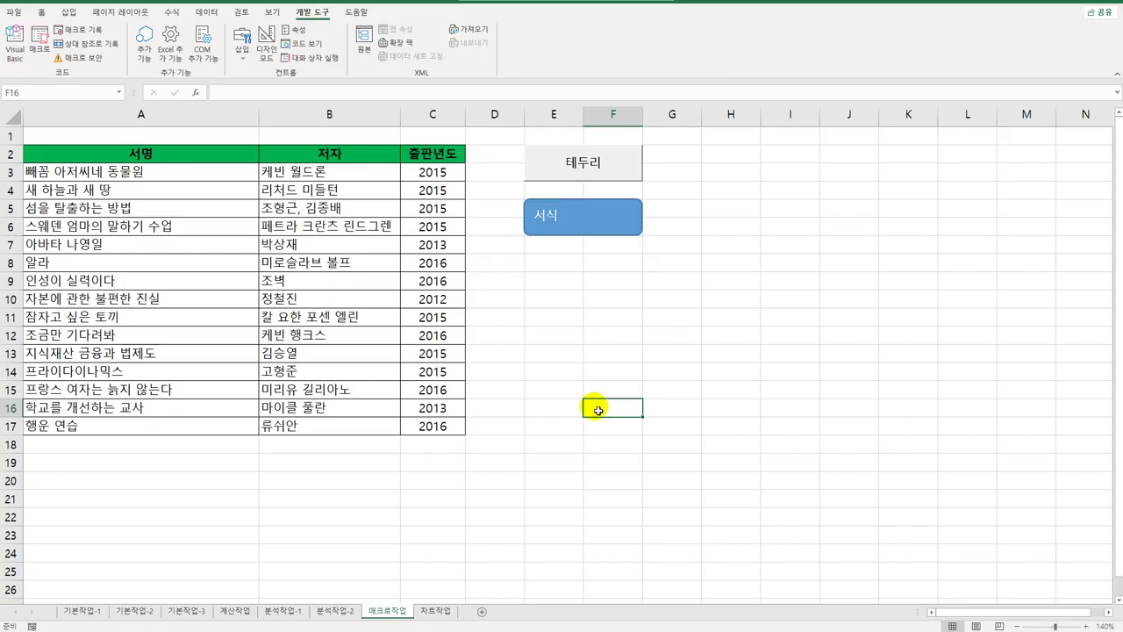
Step: On the 차트작업 sheet, switch the stacked column chart's rows and columns so the years form the horizontal axis
click(441, 612)
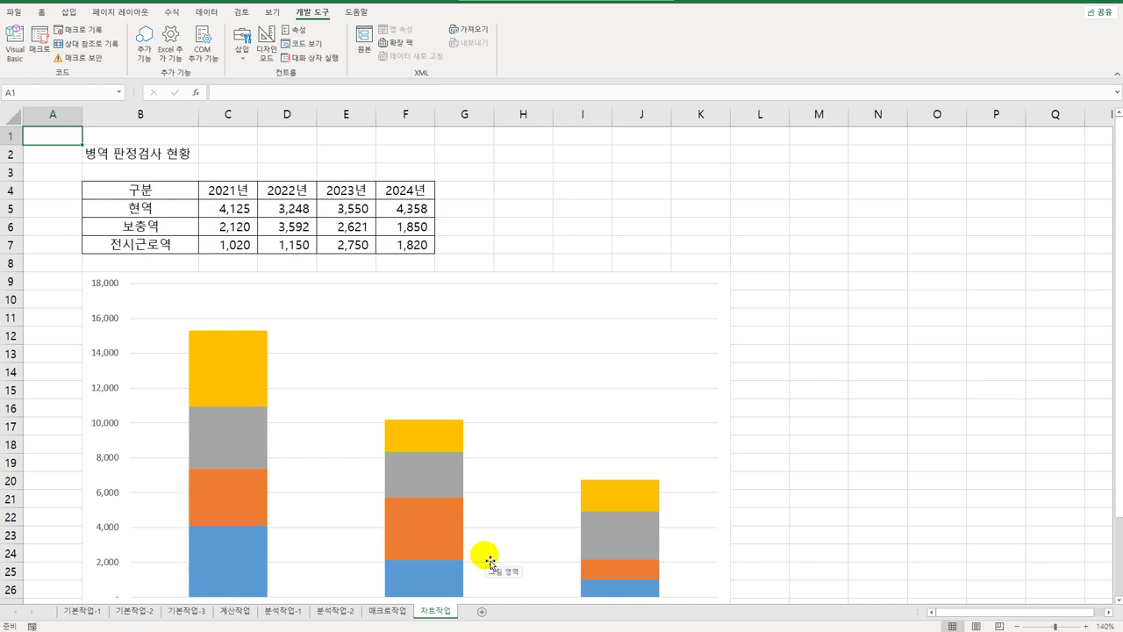
click(609, 318)
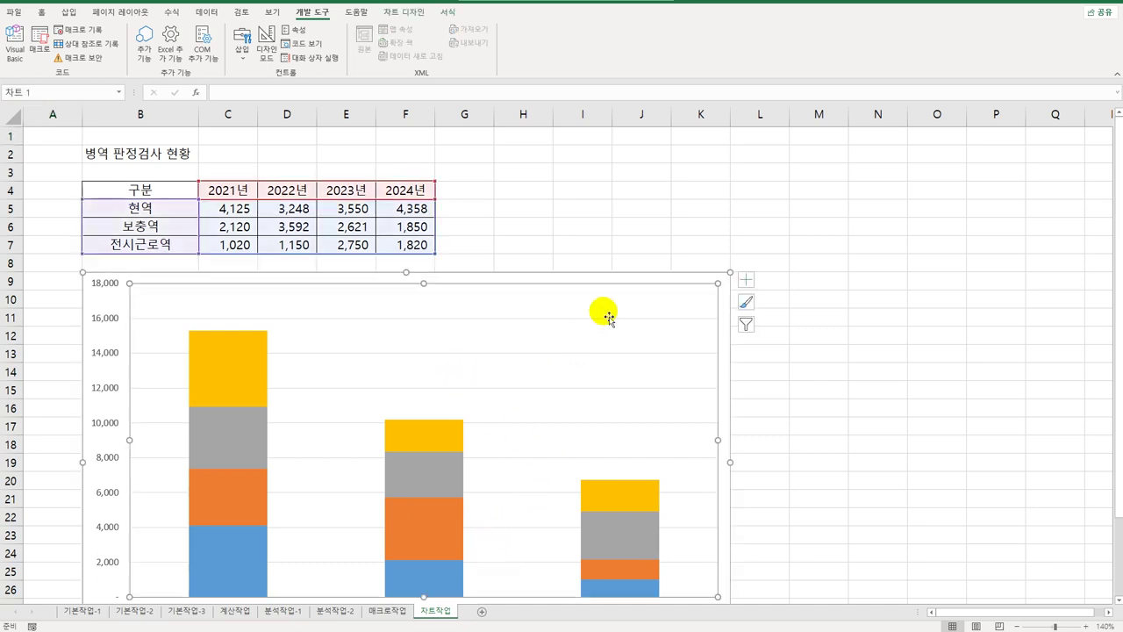
click(404, 13)
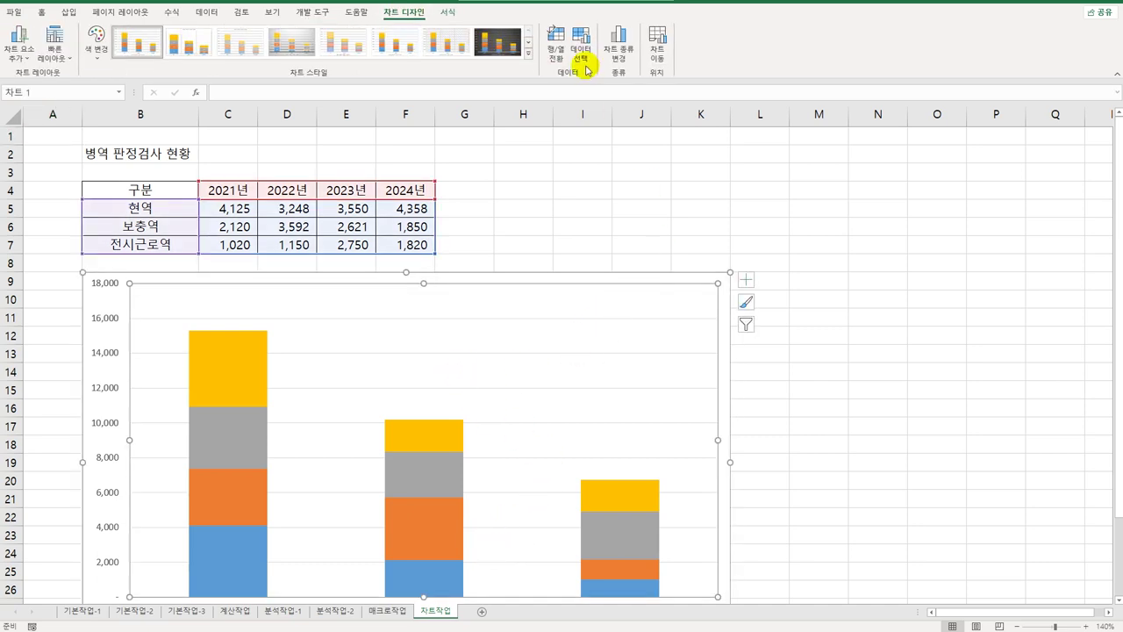
click(557, 54)
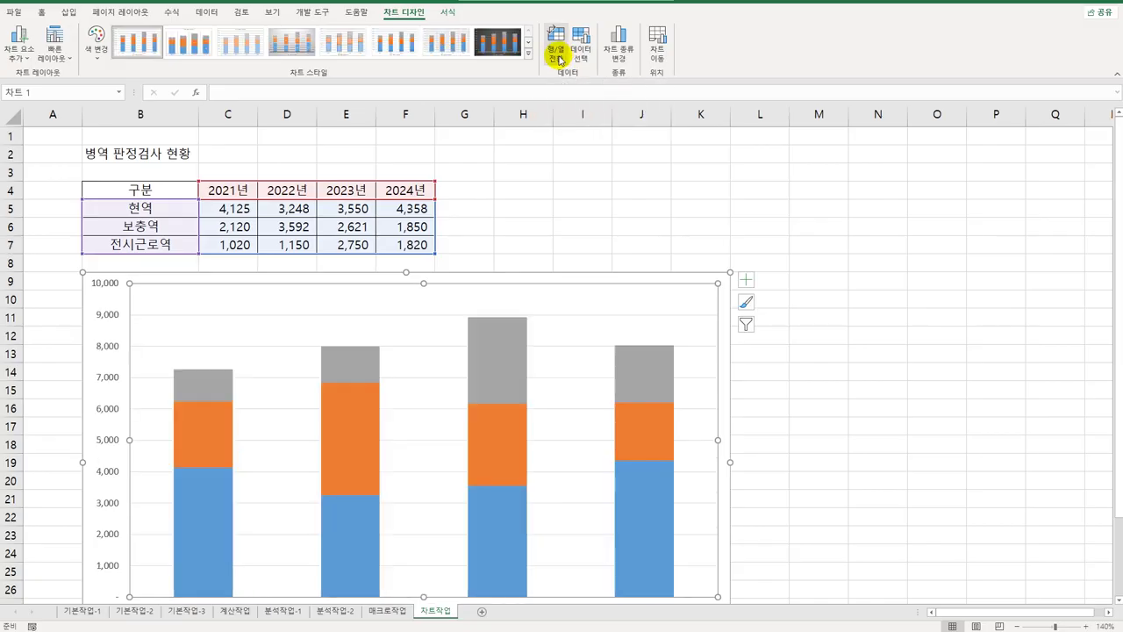
Step: Add a chart title and link it to cell B2 of the 차트작업 sheet
click(748, 282)
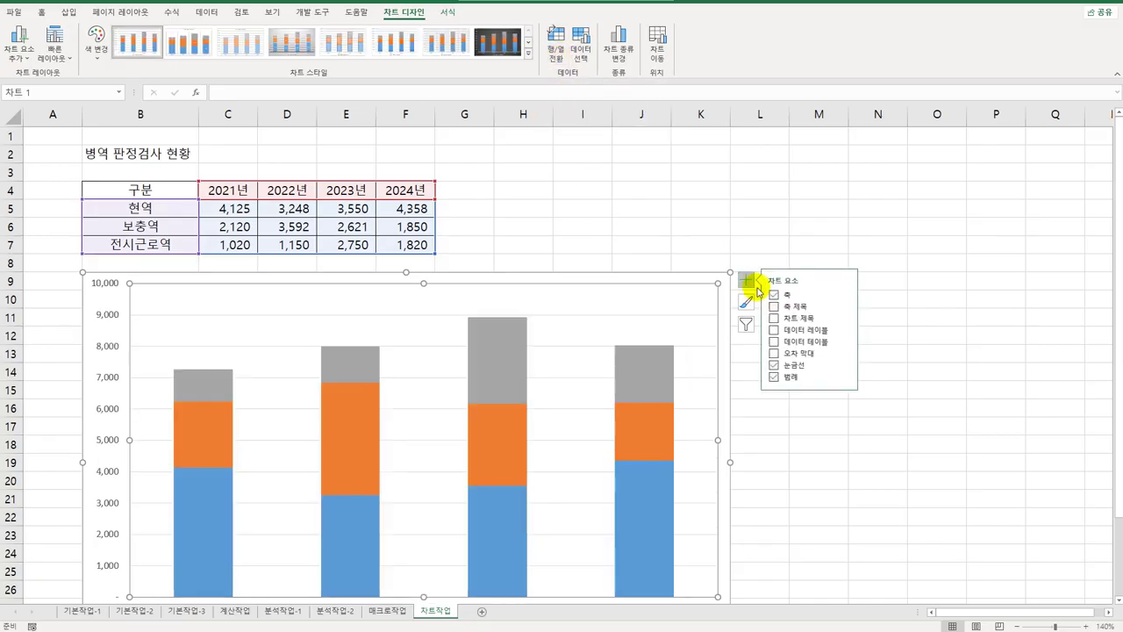
click(789, 319)
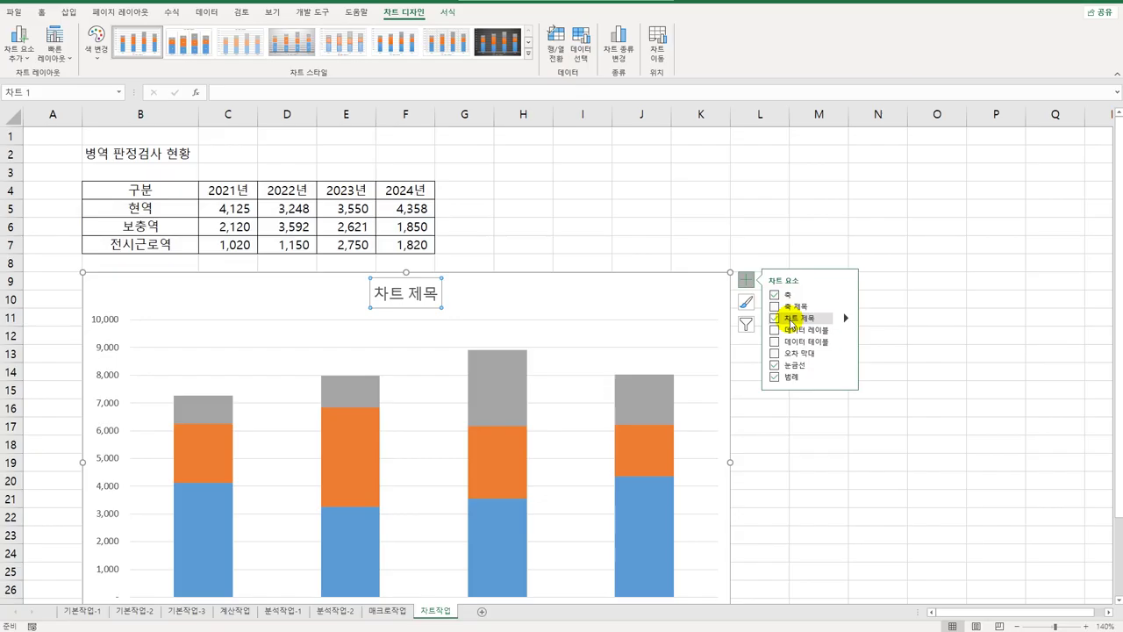
click(244, 92)
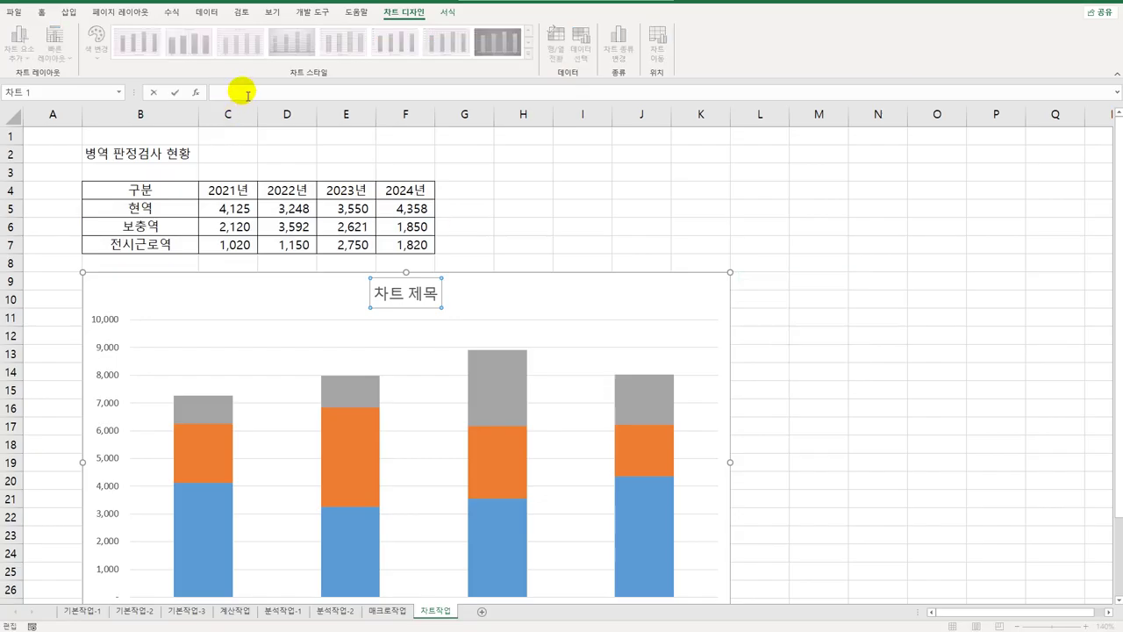
text(=)
click(173, 153)
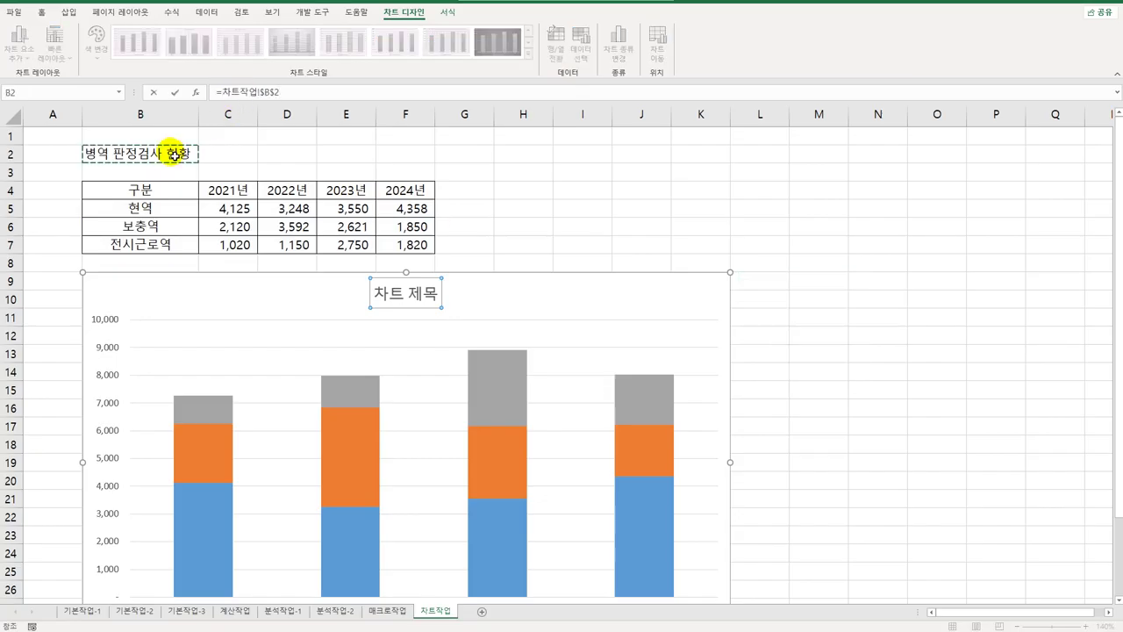
key(Return)
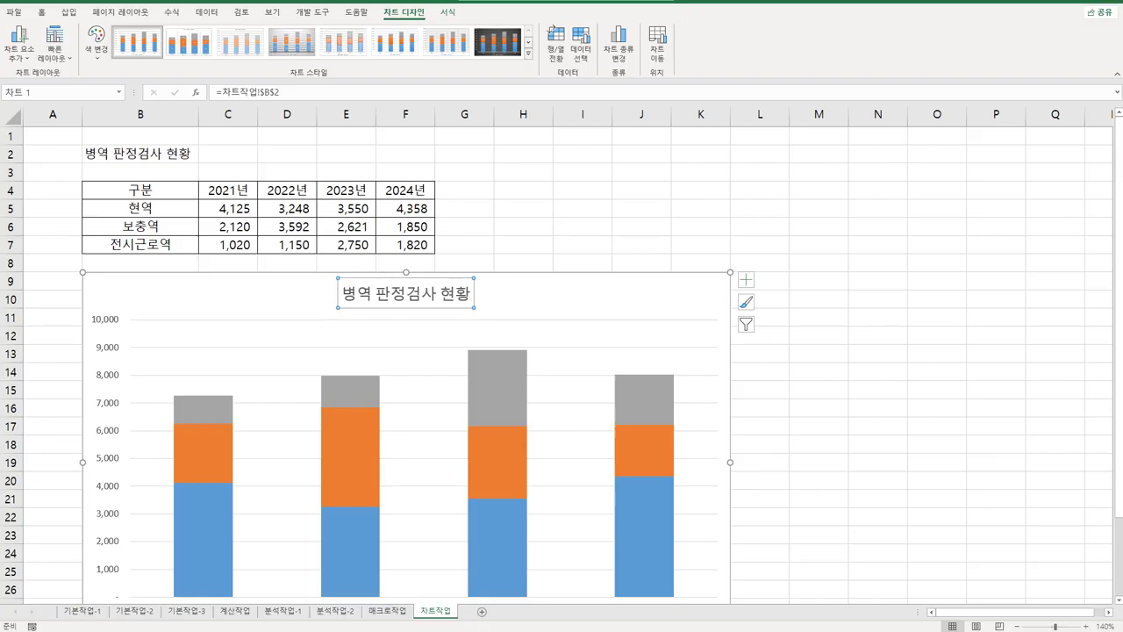
Step: Format the chart's vertical axis with values in reverse order and a major unit of 2000
click(103, 319)
right_click(102, 319)
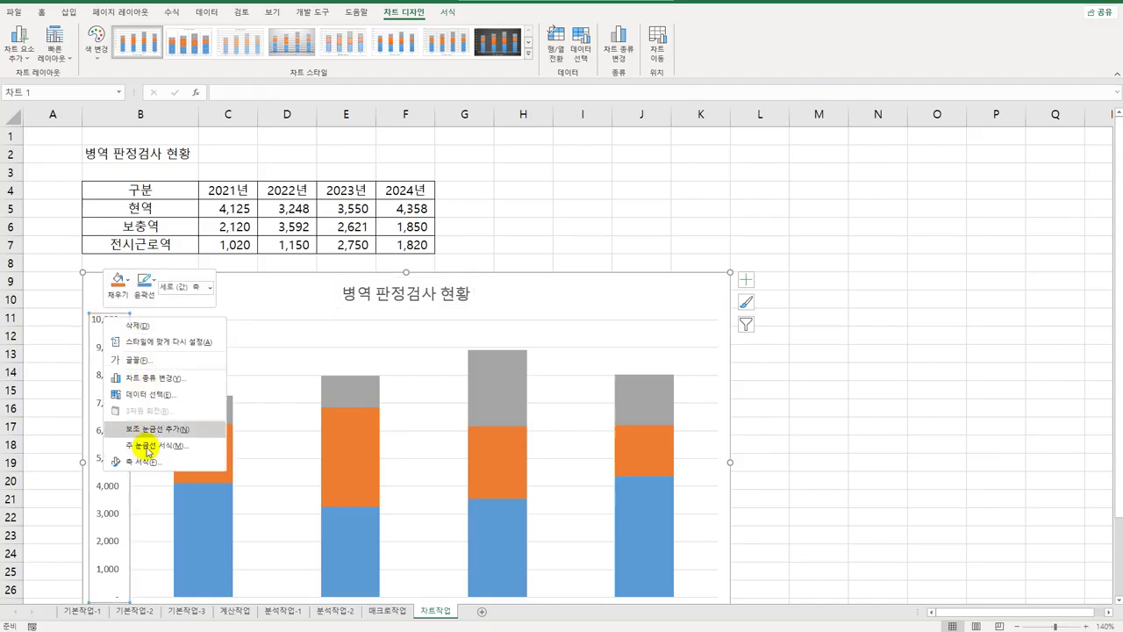
click(150, 455)
scroll(428, 399, down, 3)
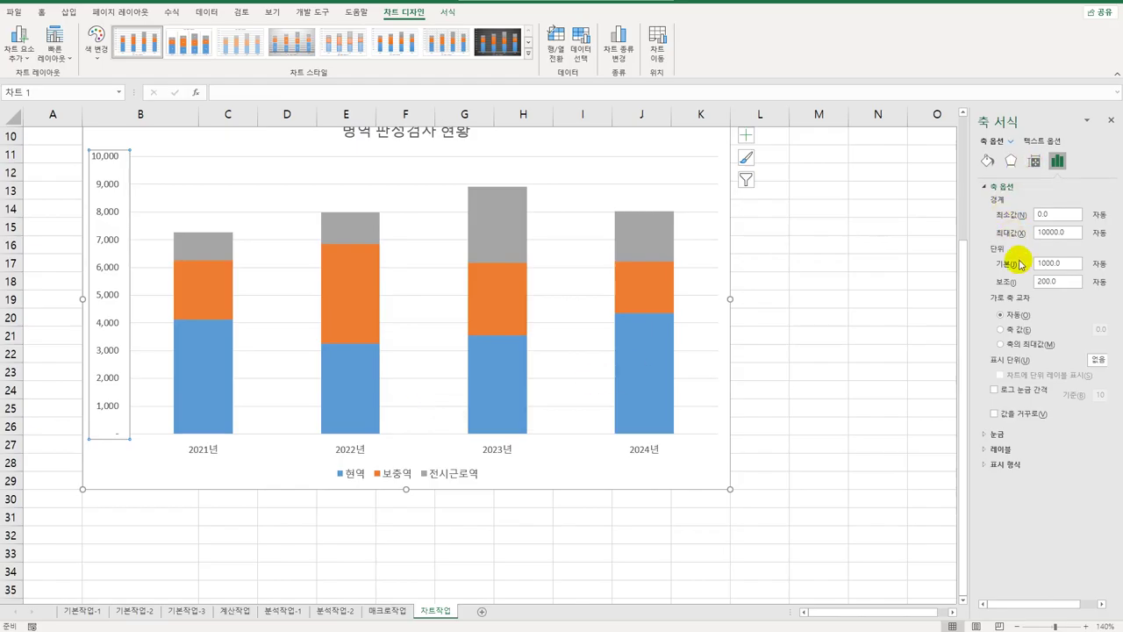
click(1022, 414)
double_click(1066, 264)
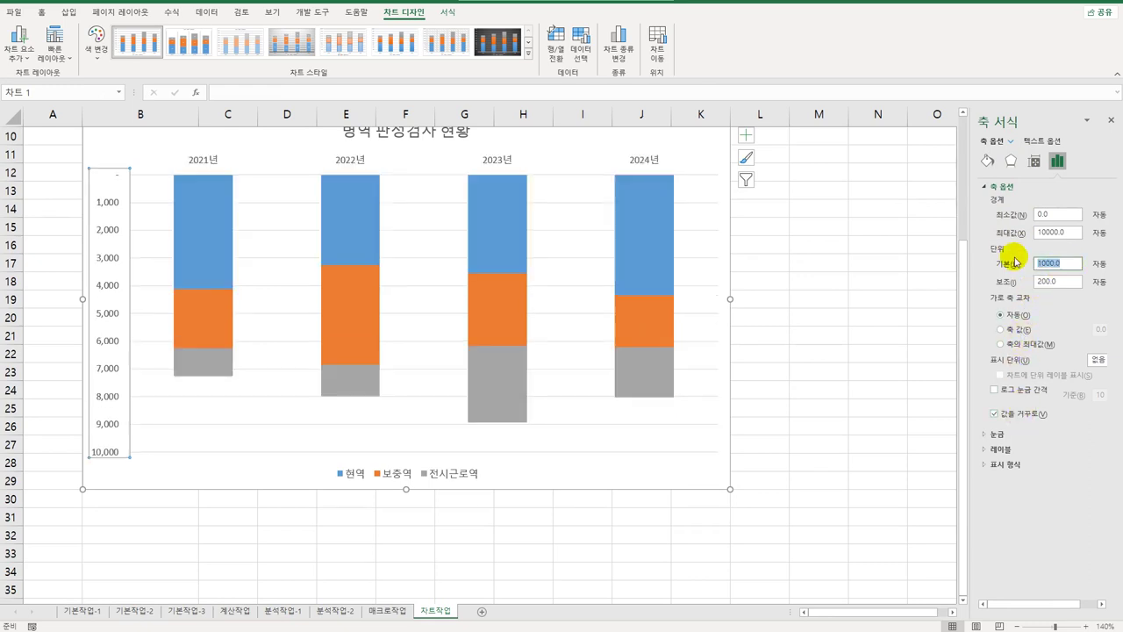
text(2)
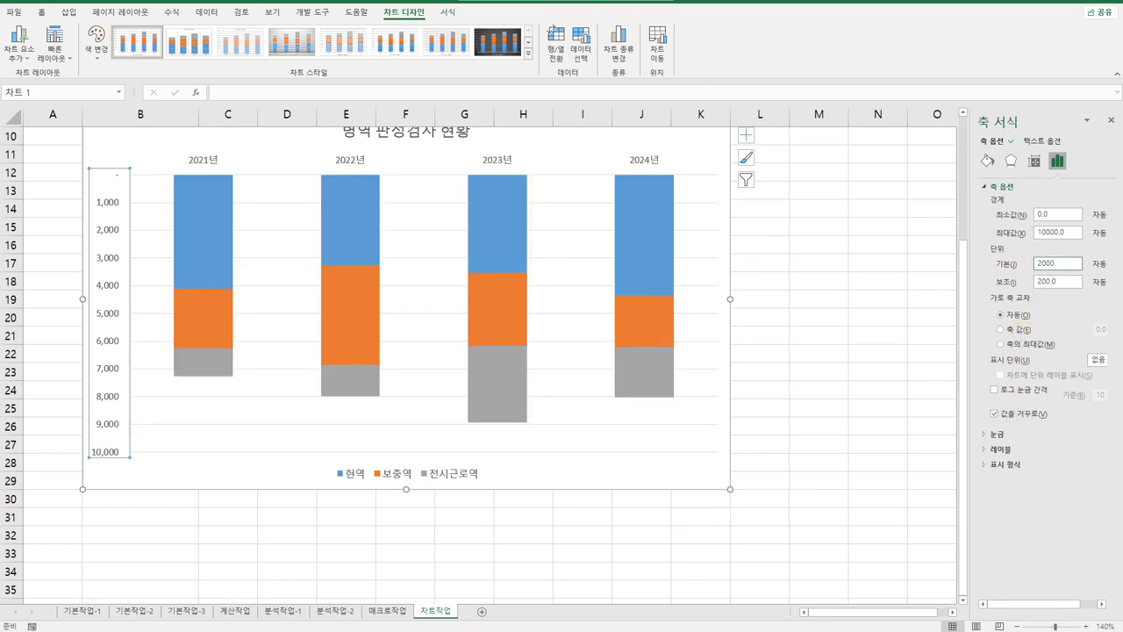
click(717, 482)
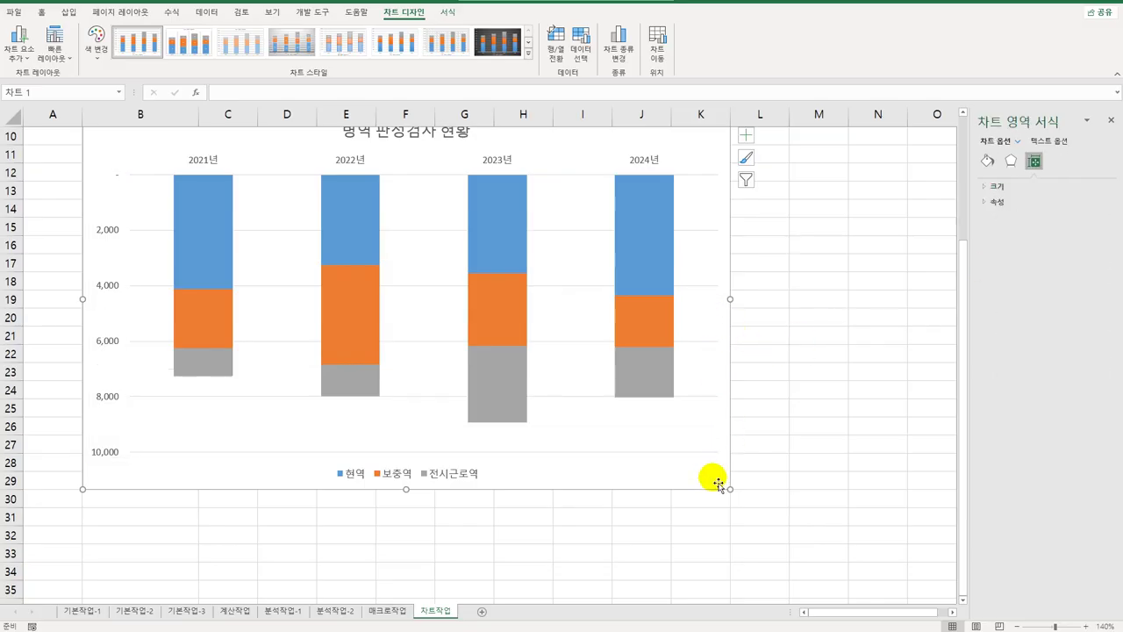
Step: Apply chart style 스타일 6 and fill the plot area with the pale cream parchment texture
click(528, 53)
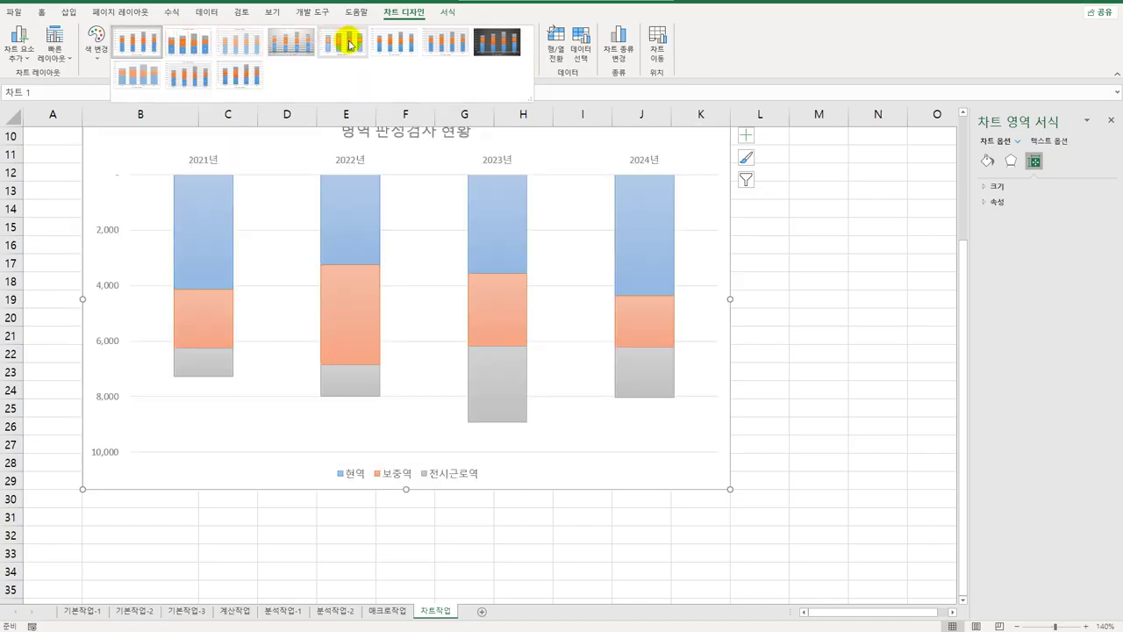
click(400, 47)
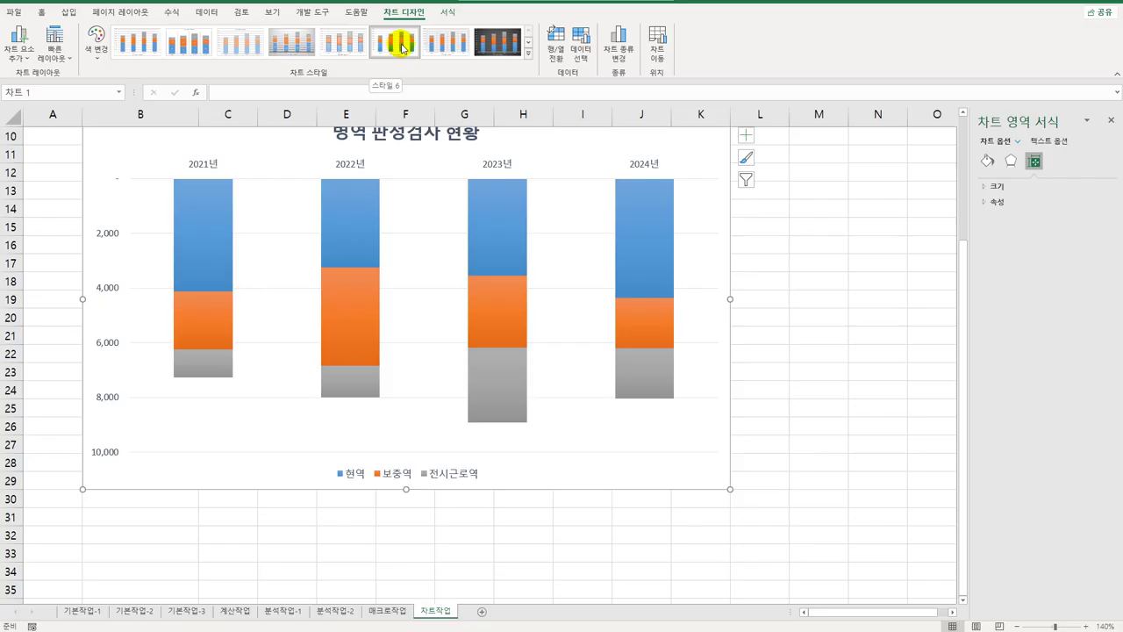
click(578, 204)
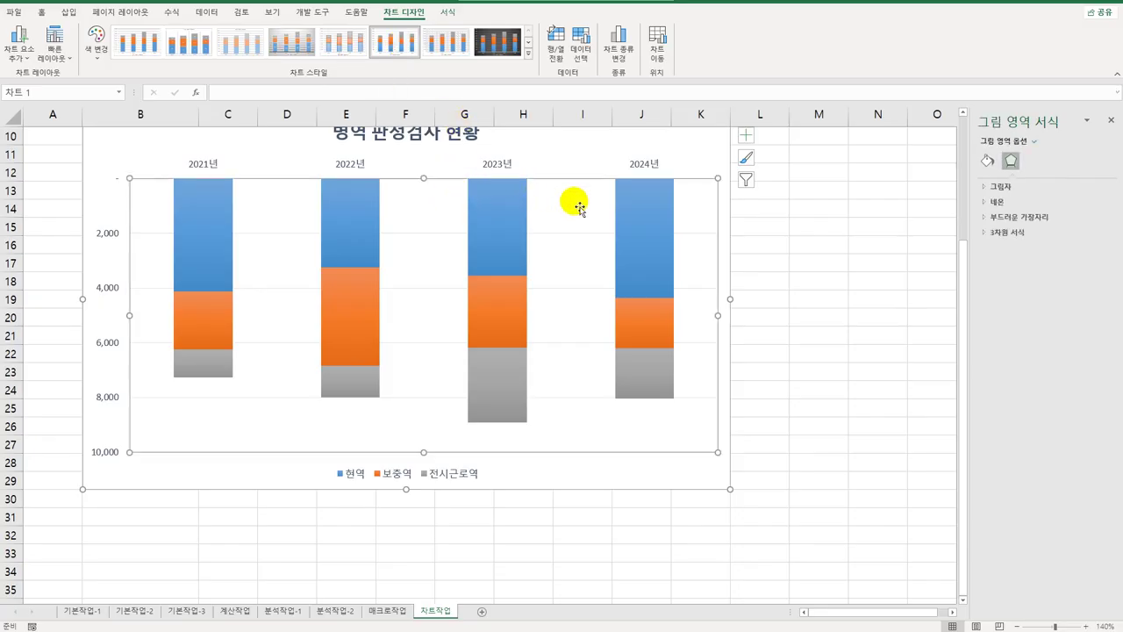
right_click(579, 206)
click(589, 169)
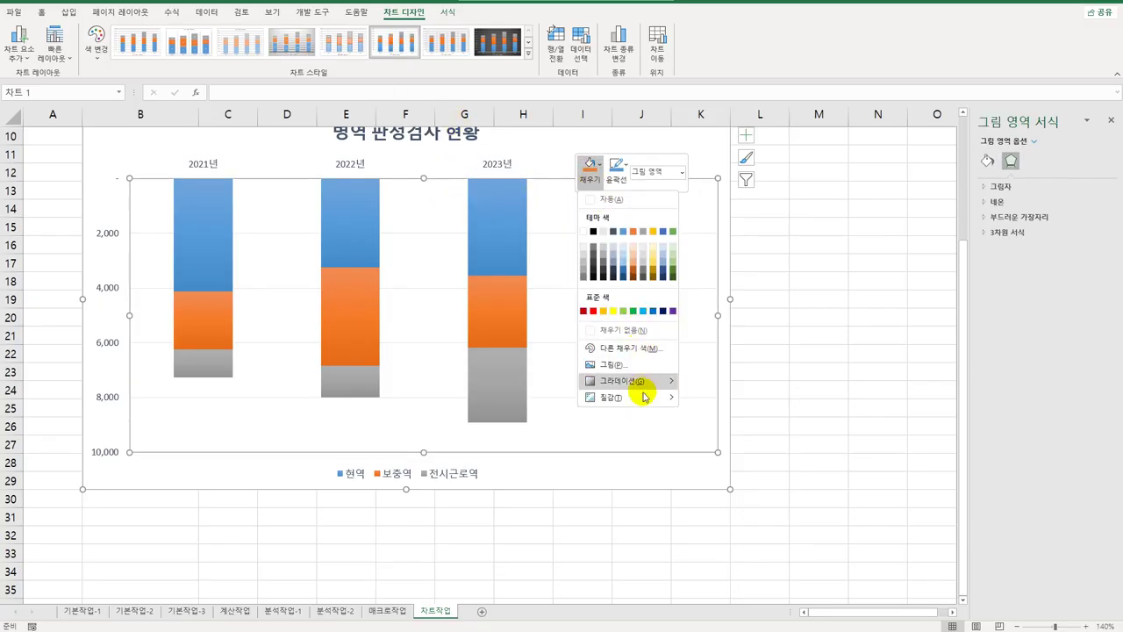
mouse_move(645, 397)
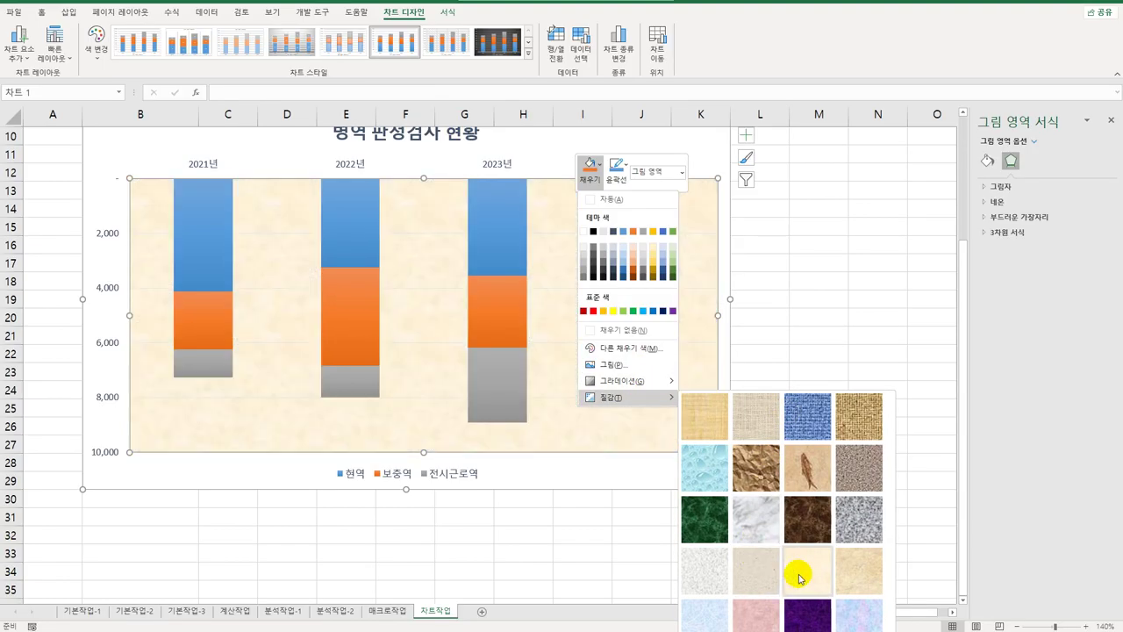
click(800, 579)
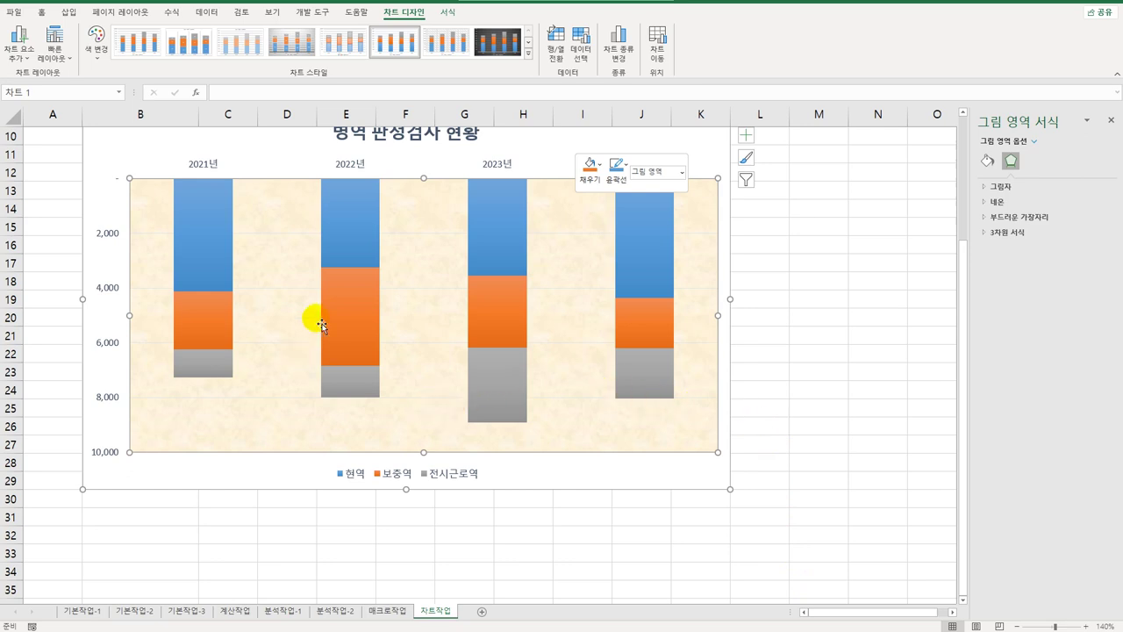
Step: Add data labels to the 현역 series and set their font colour to 흰색, 배경 1
click(340, 237)
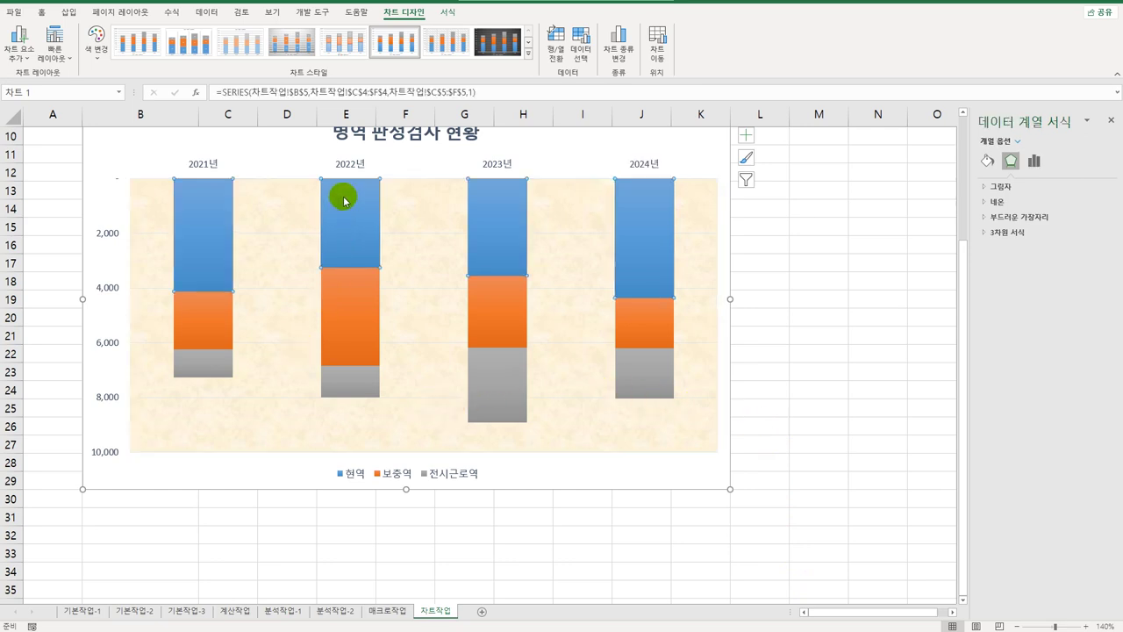
right_click(344, 198)
click(416, 289)
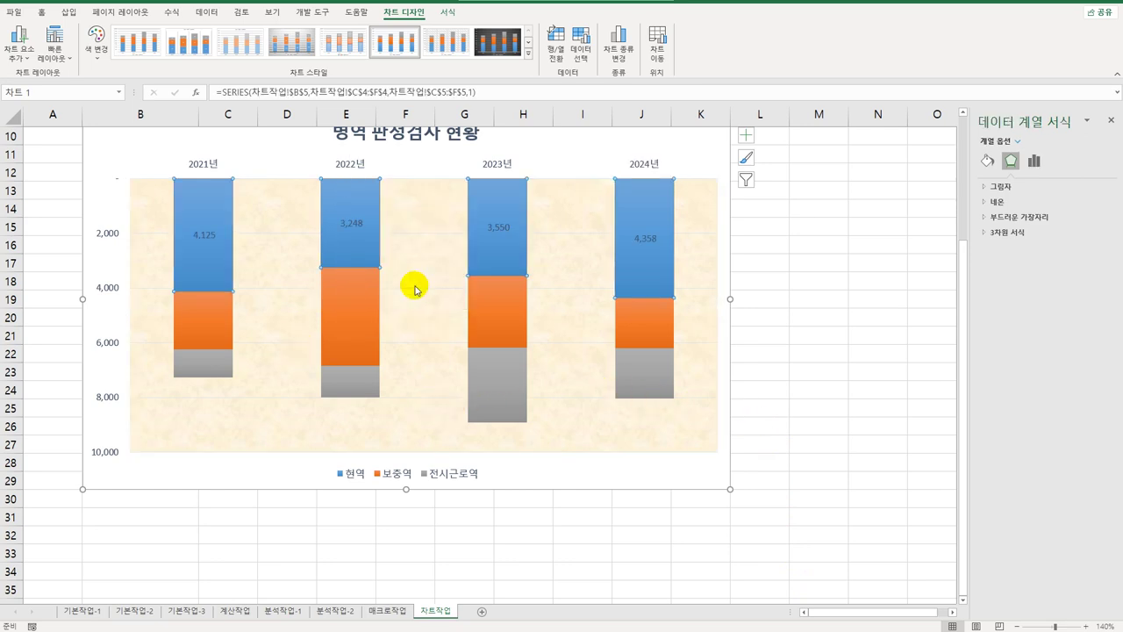
click(366, 228)
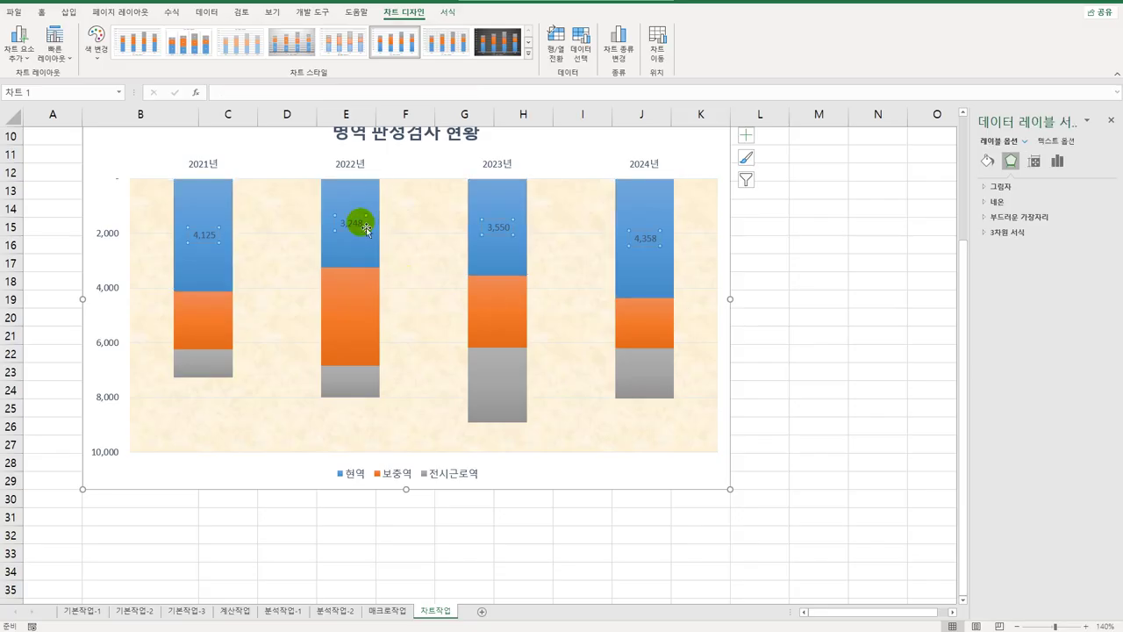
click(41, 12)
click(212, 53)
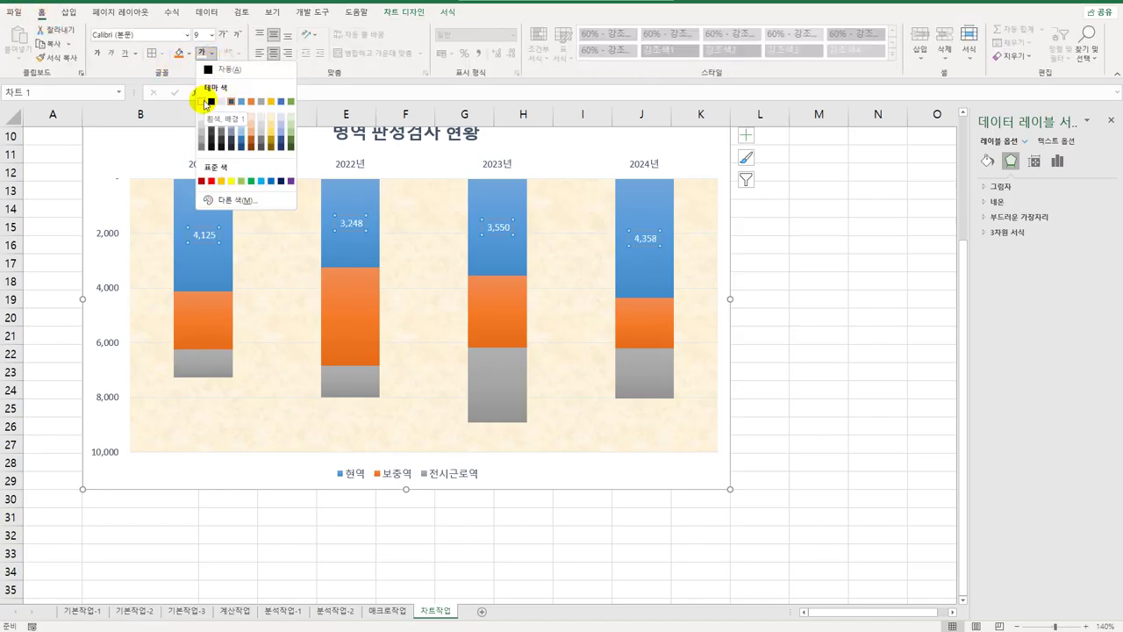
click(204, 102)
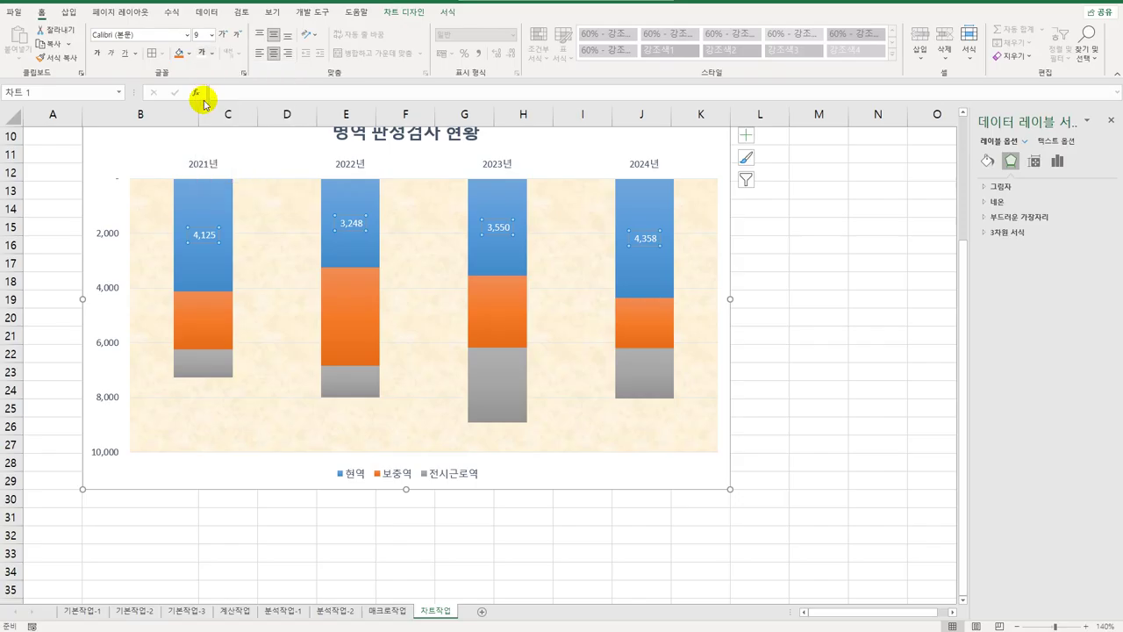
Step: Give the chart area a 2 pt border with rounded corners, and deselect the chart to check the result
click(710, 156)
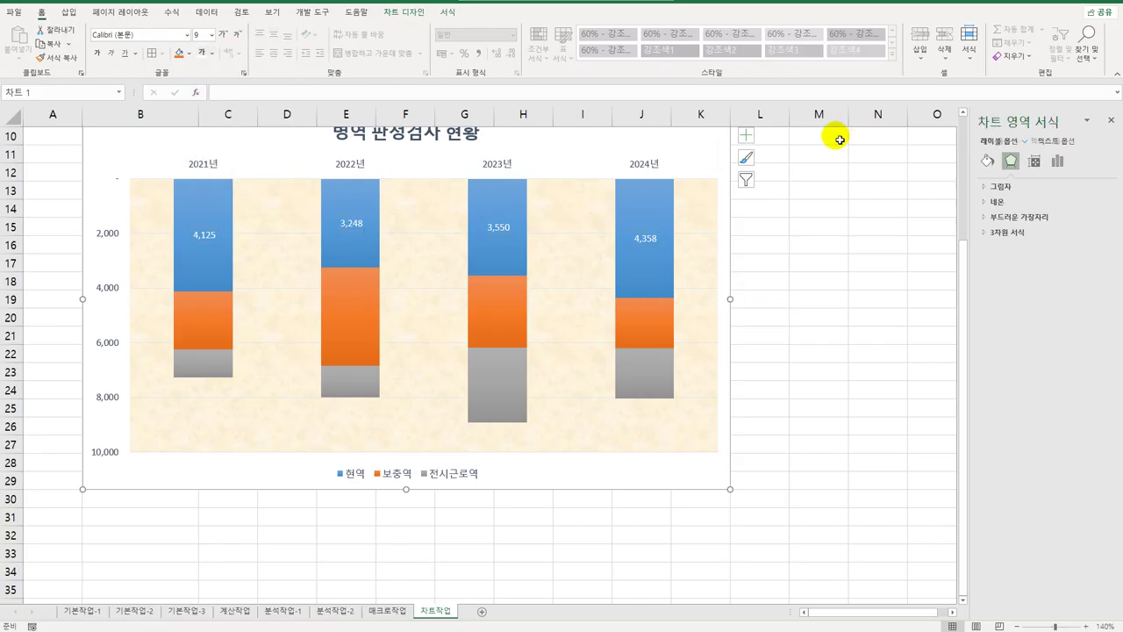
click(987, 160)
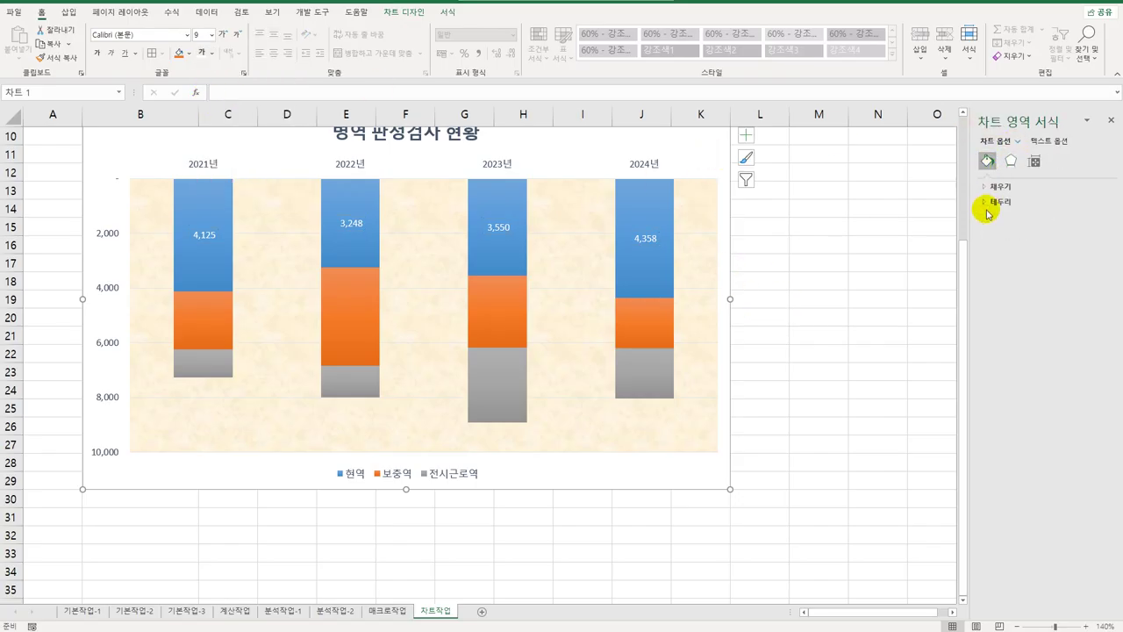
click(989, 204)
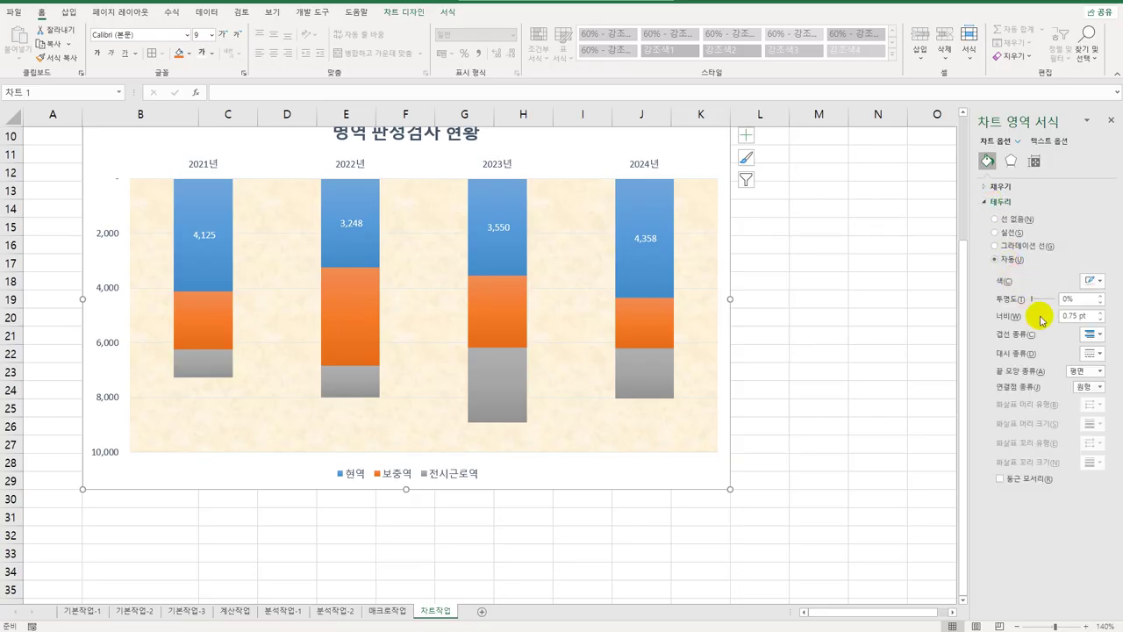
click(1066, 316)
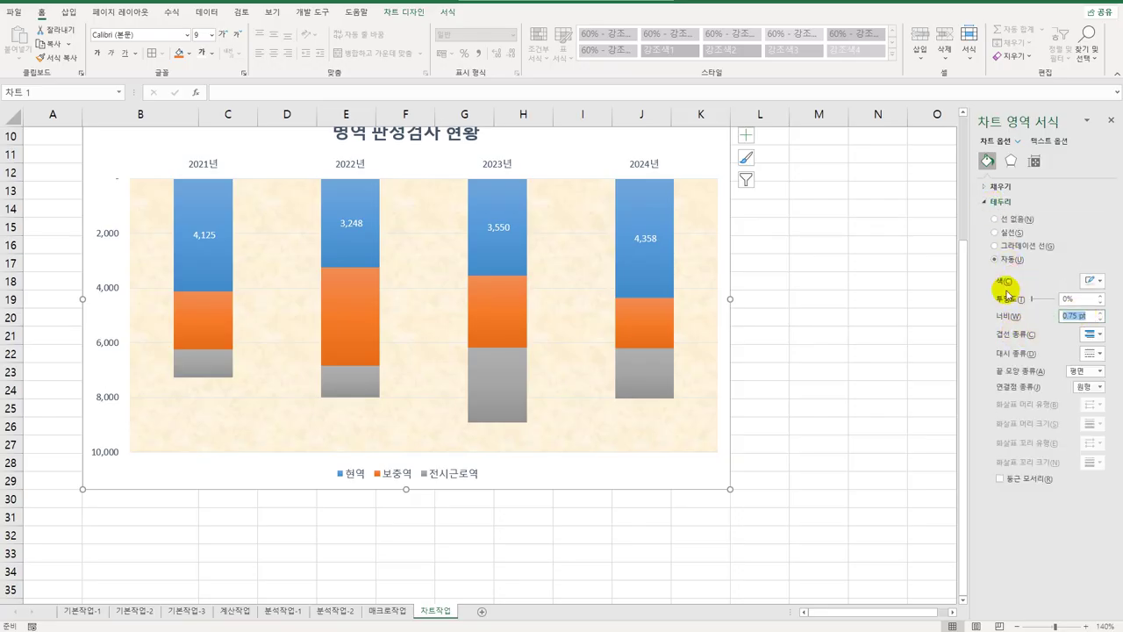
text(2)
key(Return)
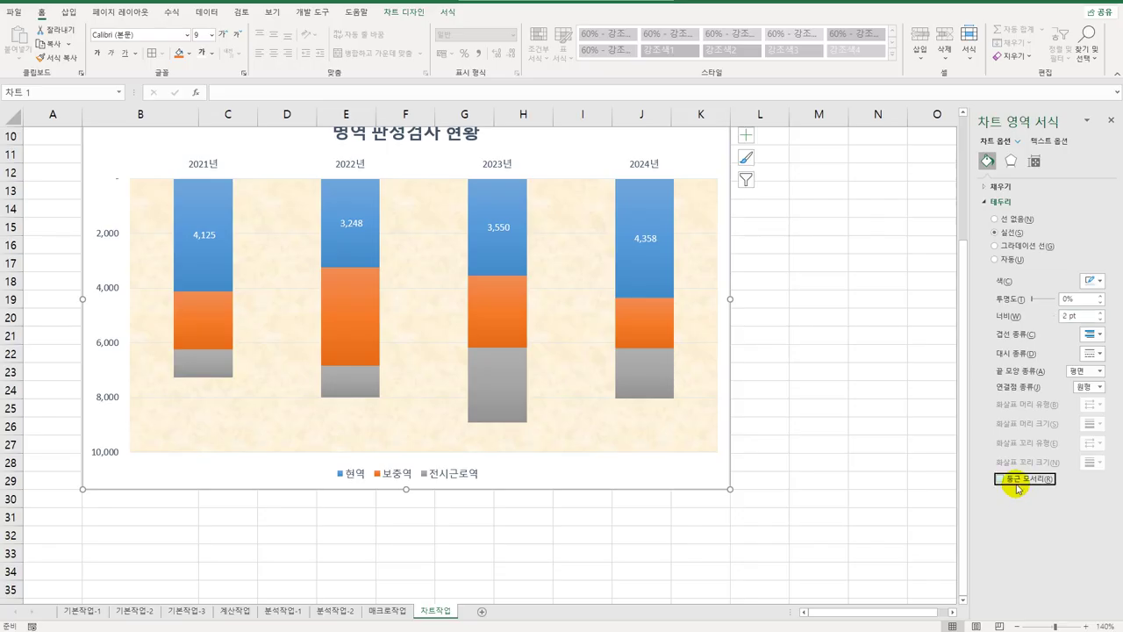
click(850, 462)
scroll(850, 463, up, 3)
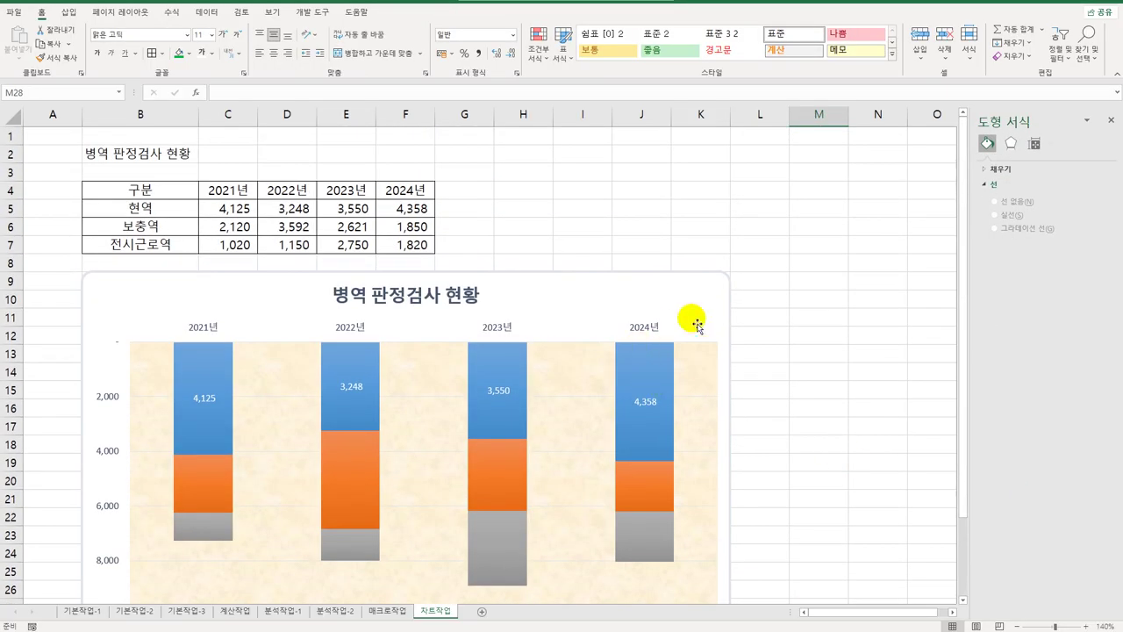
click(770, 404)
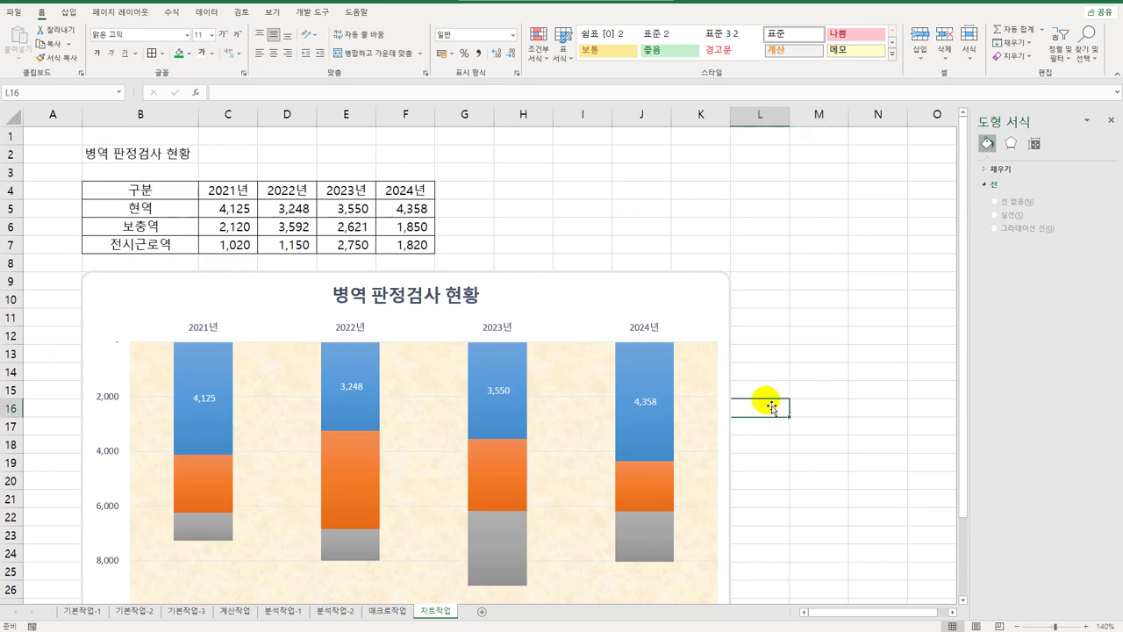
scroll(769, 404, down, 3)
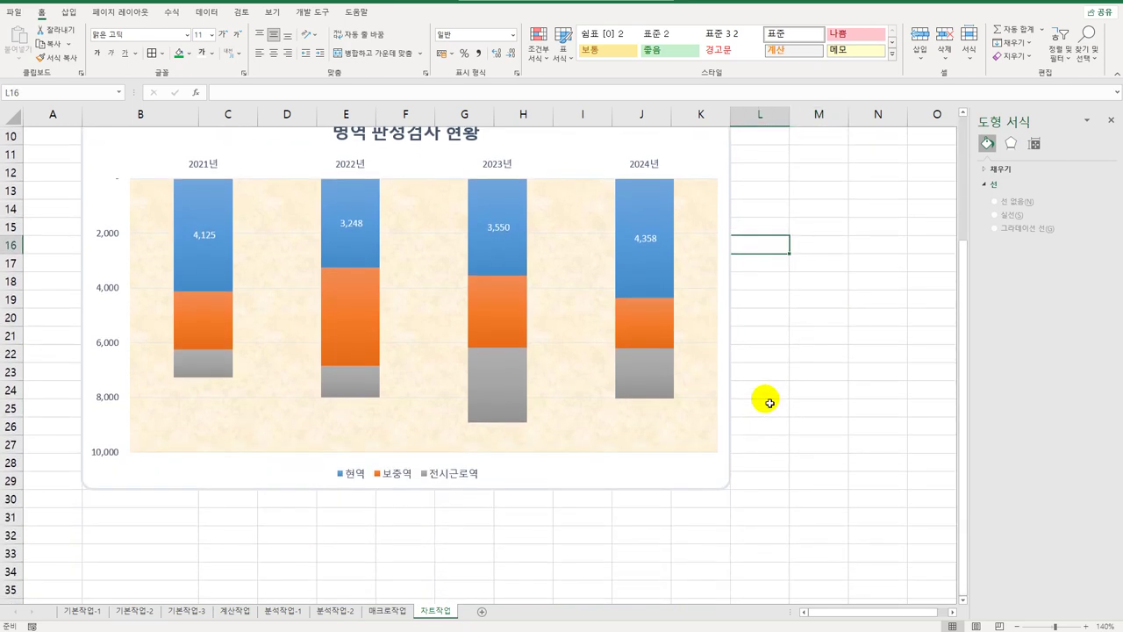